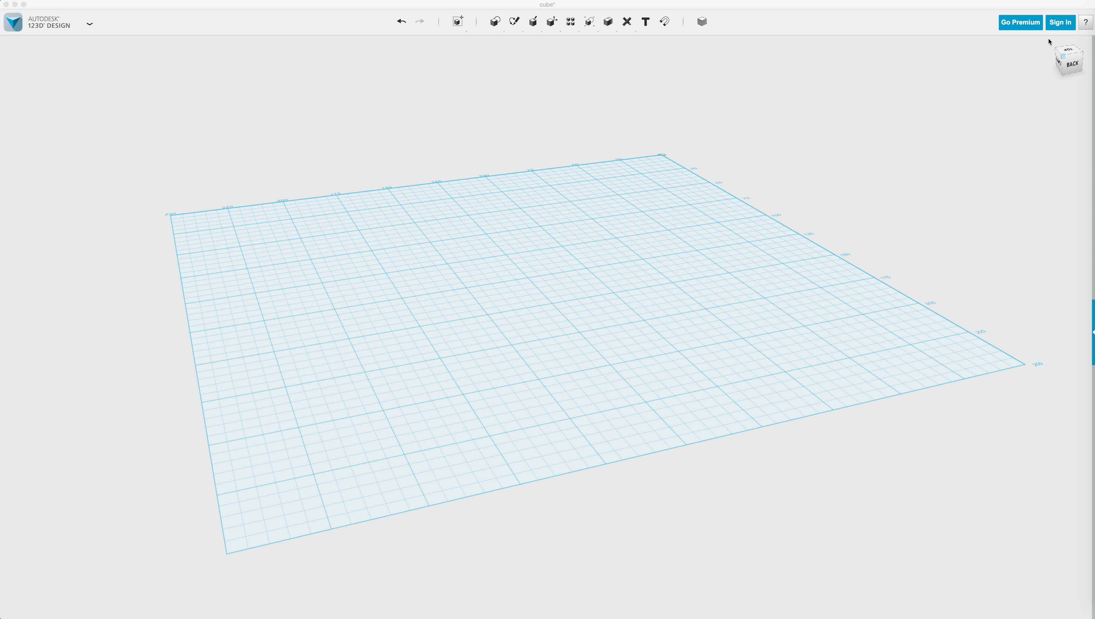
Activate the 123D Design window showing the empty grid of the 'cube' document.
{"action": "left_click", "coordinate": [1032, 92]}
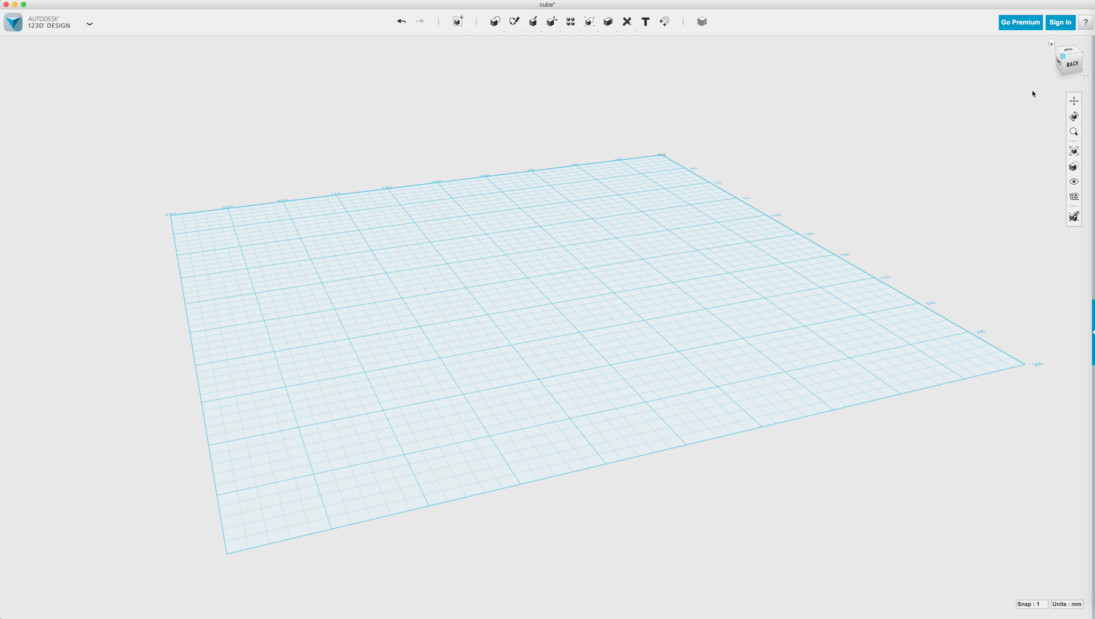
Log in with the Autodesk account e-mail and password to become a signed-in Free Member.
{"action": "left_click", "coordinate": [1058, 23]}
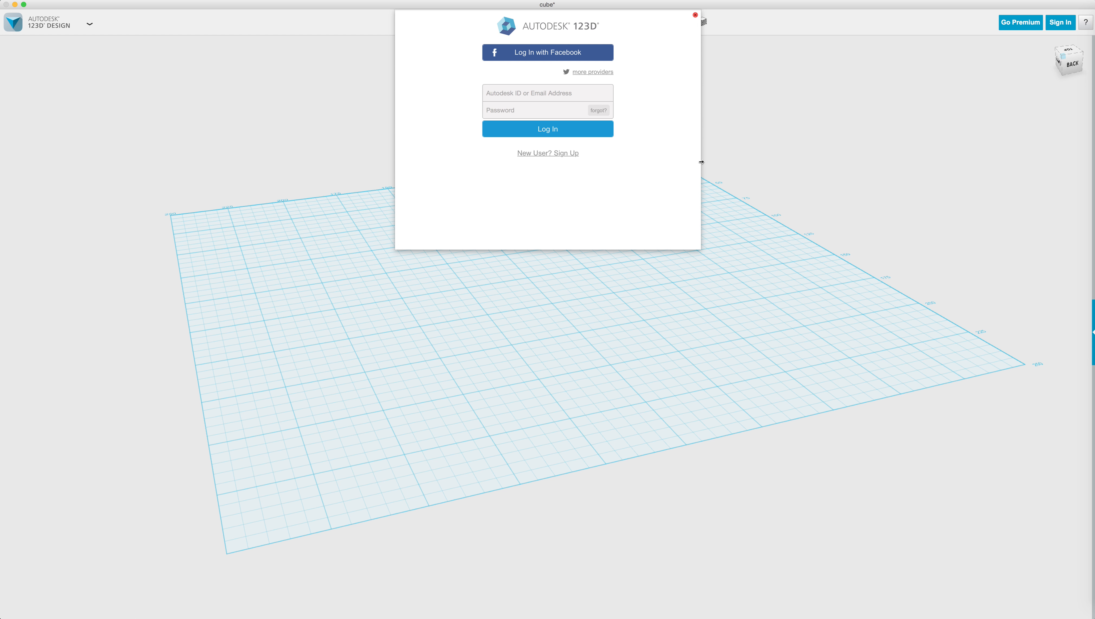
{"action": "left_click", "coordinate": [545, 93]}
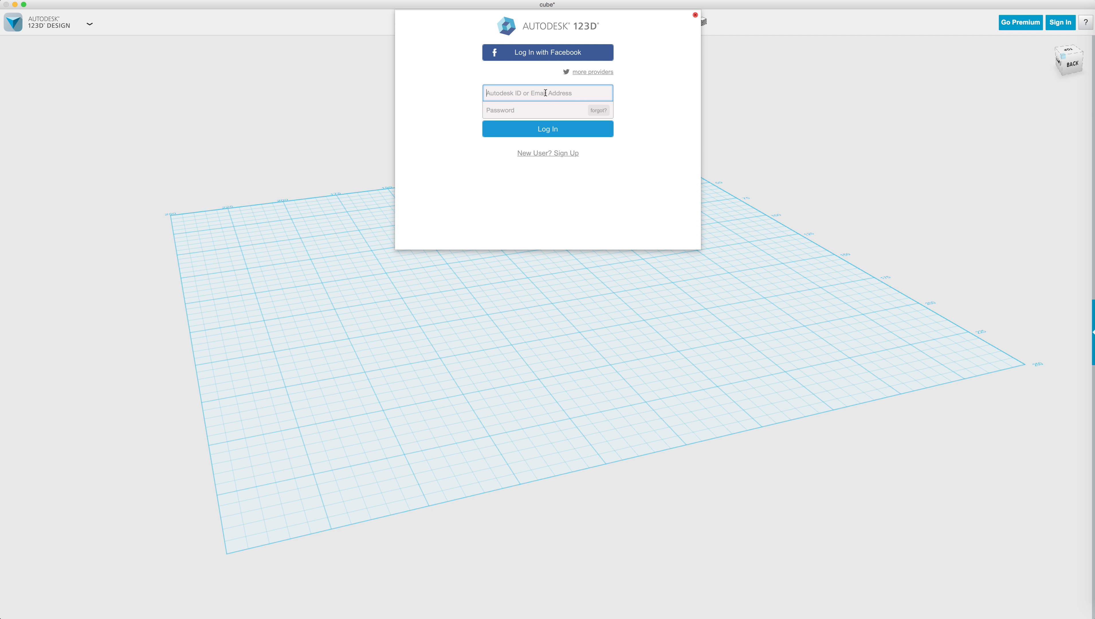
{"action": "key", "text": "Tab"}
{"action": "type", "text": "********"}
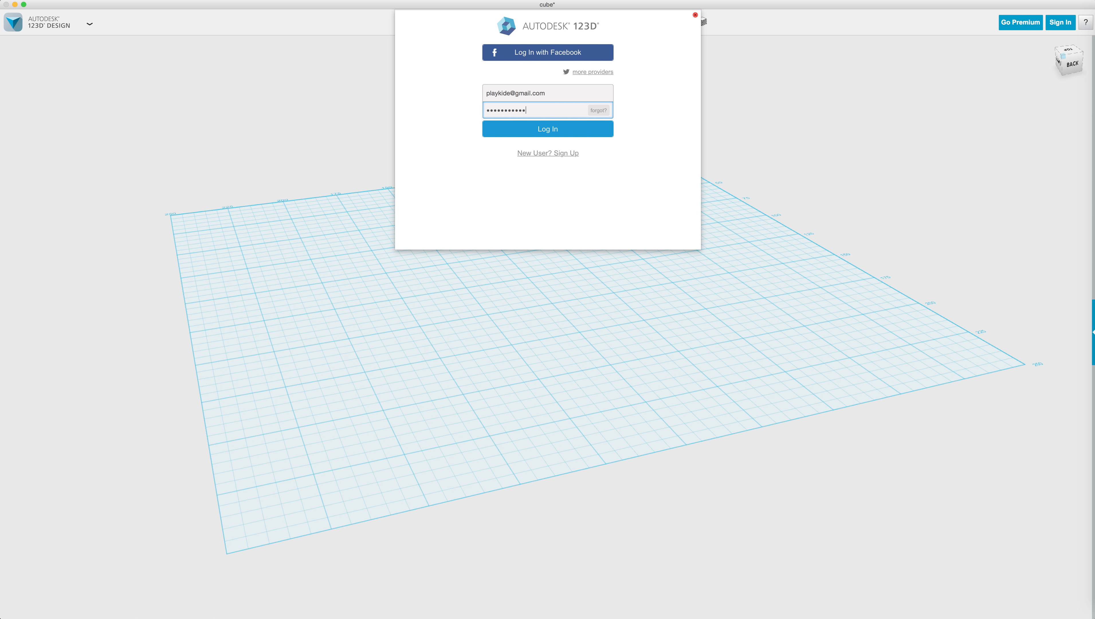
{"action": "left_click", "coordinate": [534, 129]}
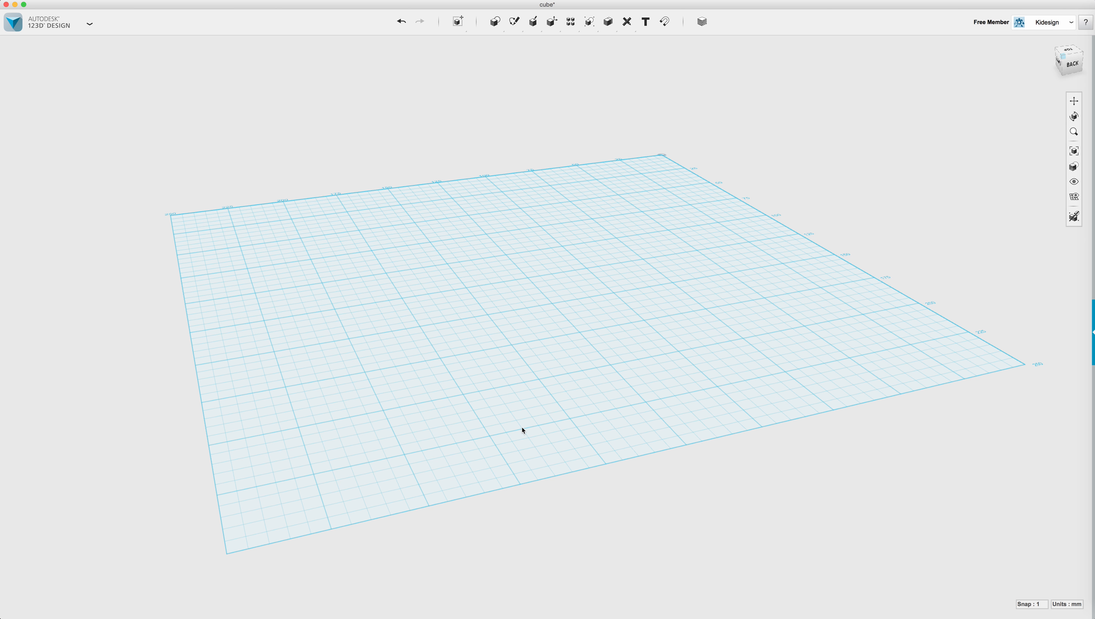
{"action": "left_click", "coordinate": [74, 22]}
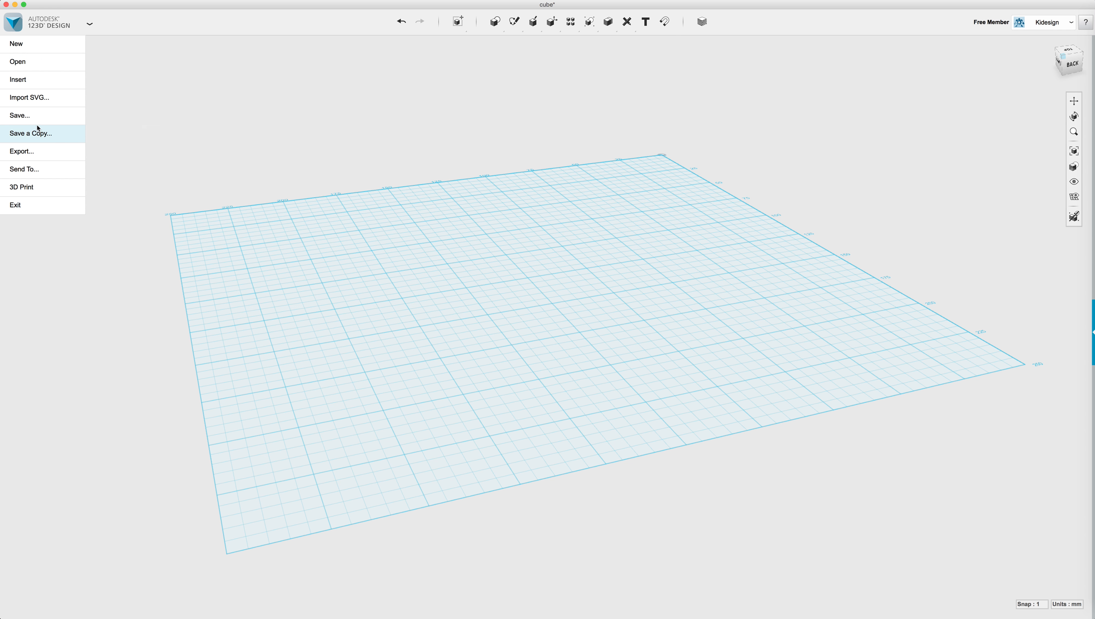
{"action": "mouse_move", "coordinate": [45, 125]}
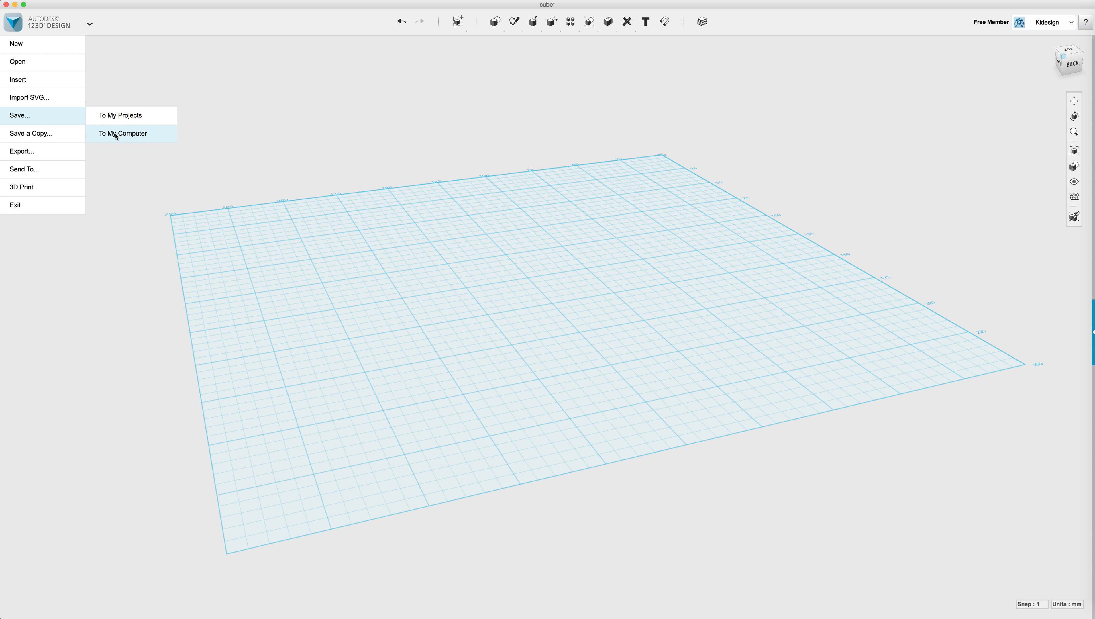
{"action": "mouse_move", "coordinate": [44, 175]}
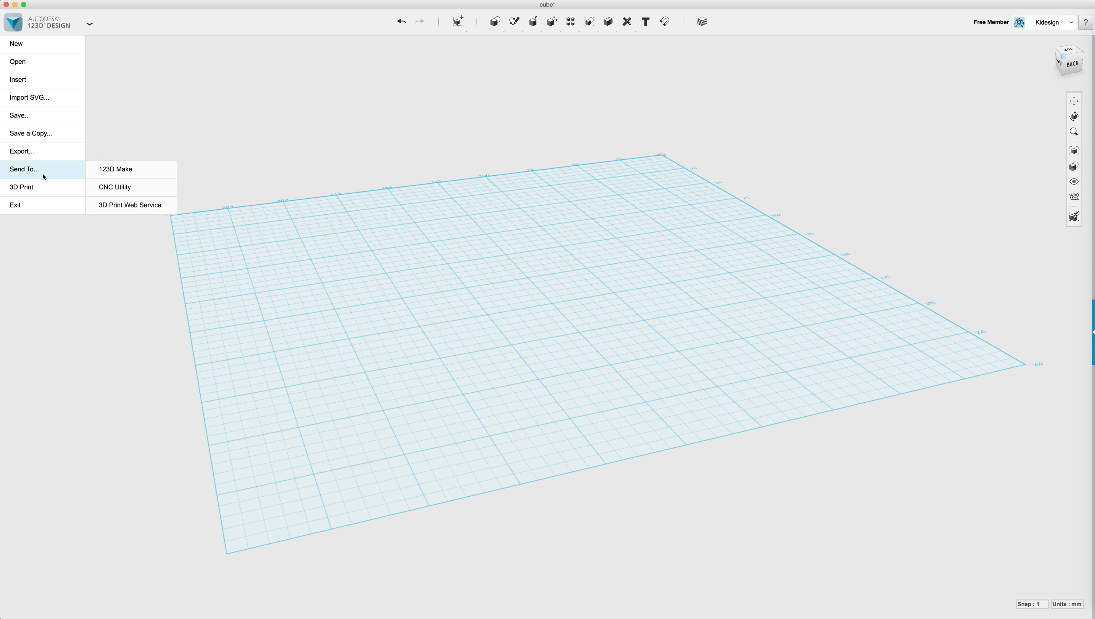
{"action": "left_click", "coordinate": [208, 137]}
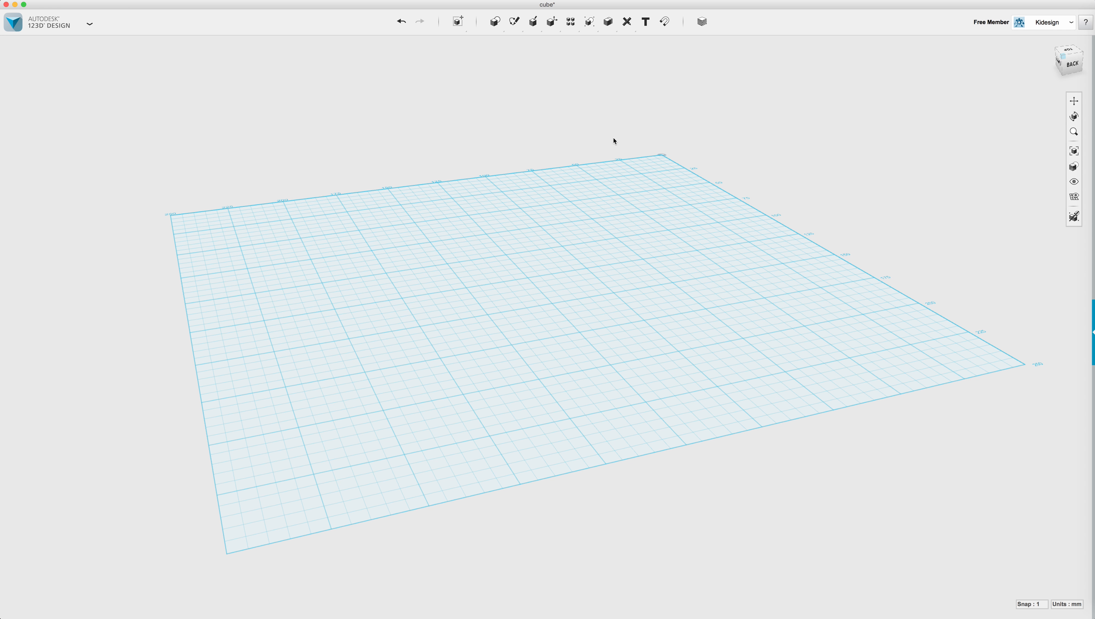
Tilt the grid toward a top-down view and pick the Box primitive.
{"action": "right_click_drag", "start_coordinate": [251, 223], "coordinate": [252, 235]}
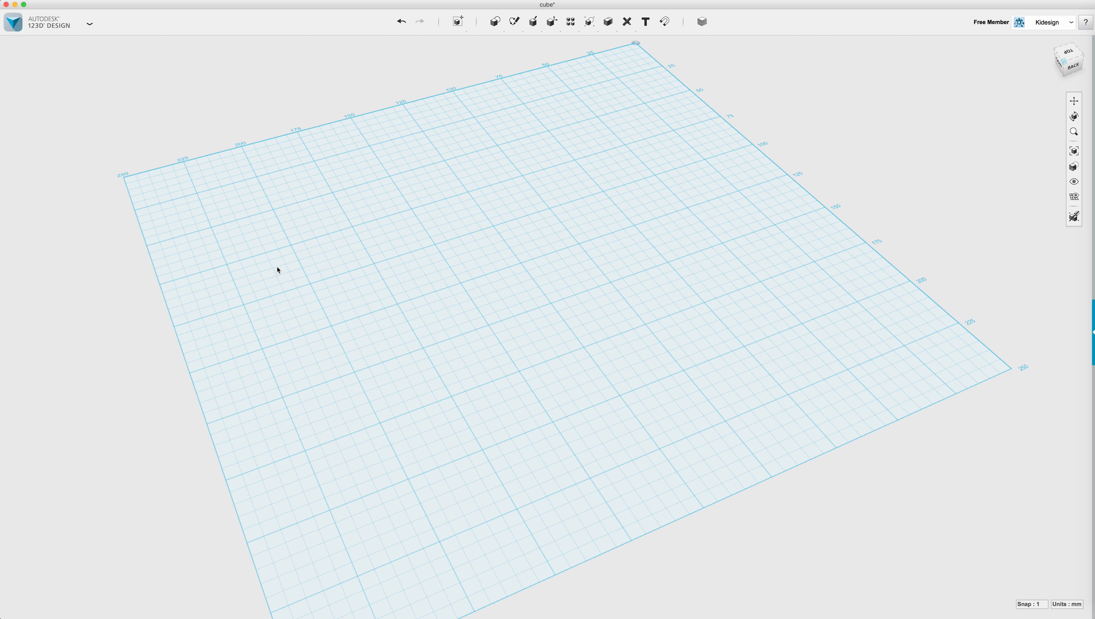
{"action": "scroll", "coordinate": [286, 247], "scroll_direction": "down", "scroll_amount": 5}
{"action": "right_click_drag", "start_coordinate": [407, 320], "coordinate": [472, 302]}
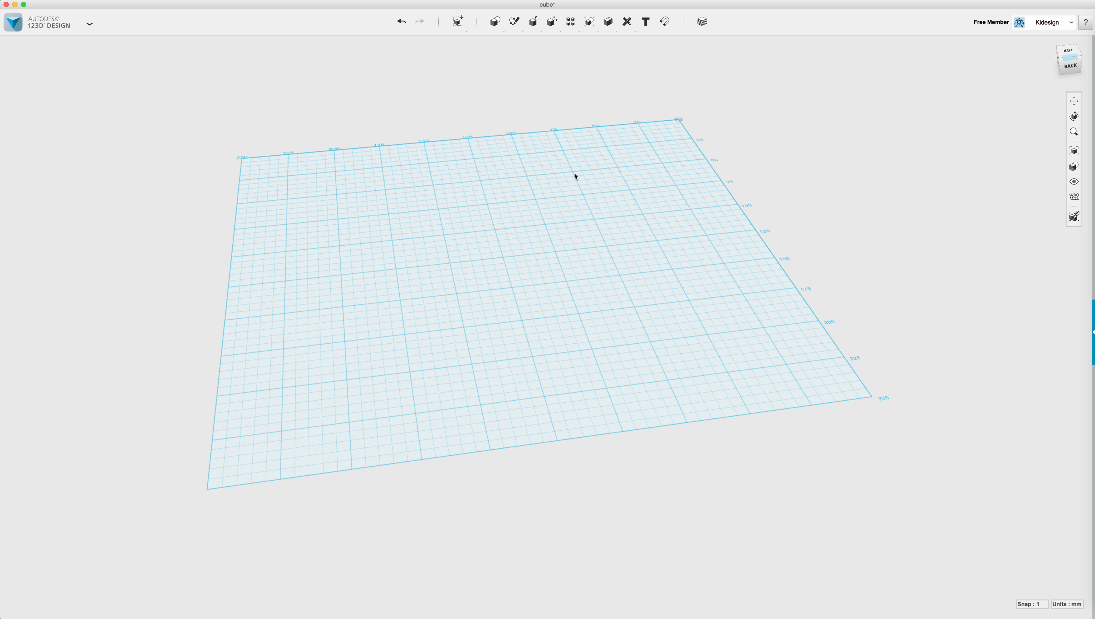
{"action": "mouse_move", "coordinate": [495, 22]}
{"action": "left_click", "coordinate": [497, 42]}
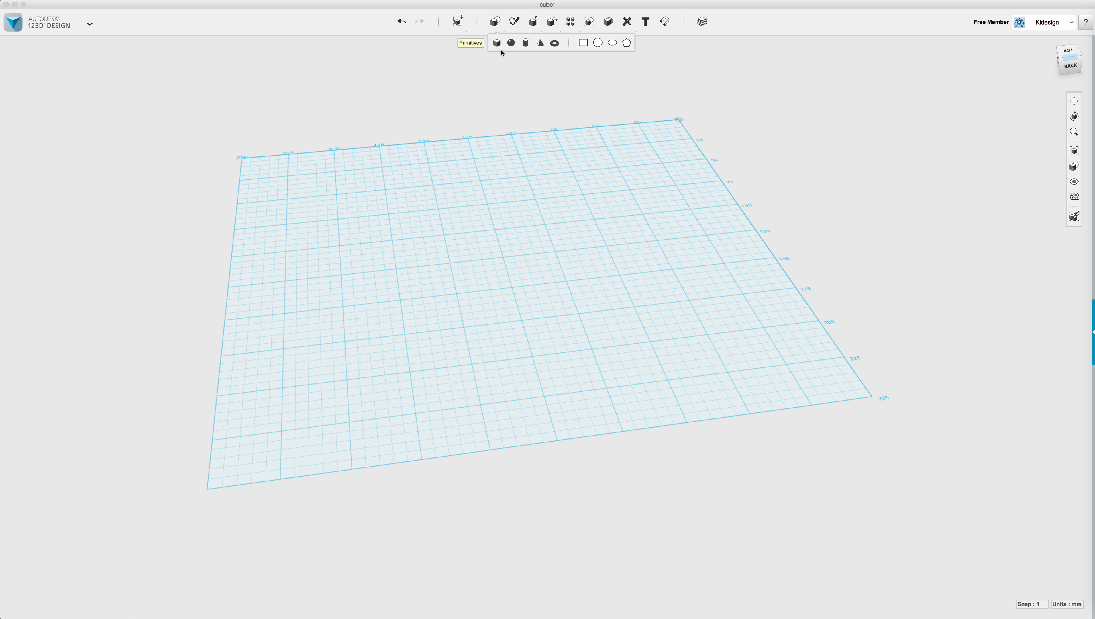
Drop the box near the middle of the grid and orbit around it.
{"action": "left_click", "coordinate": [479, 281]}
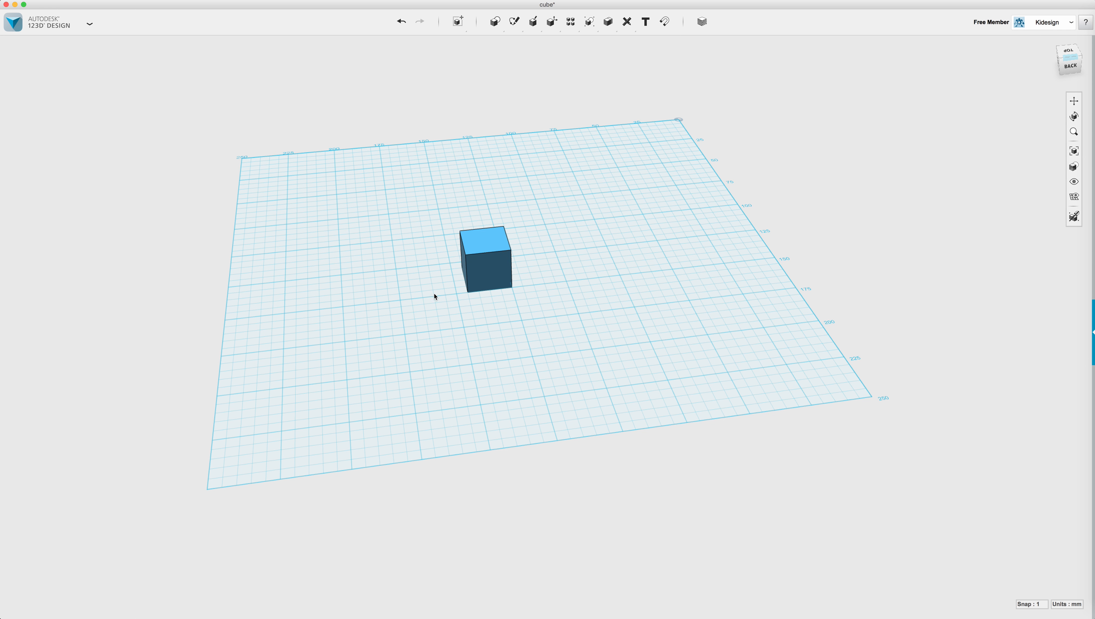
{"action": "right_click_drag", "start_coordinate": [445, 299], "coordinate": [474, 309]}
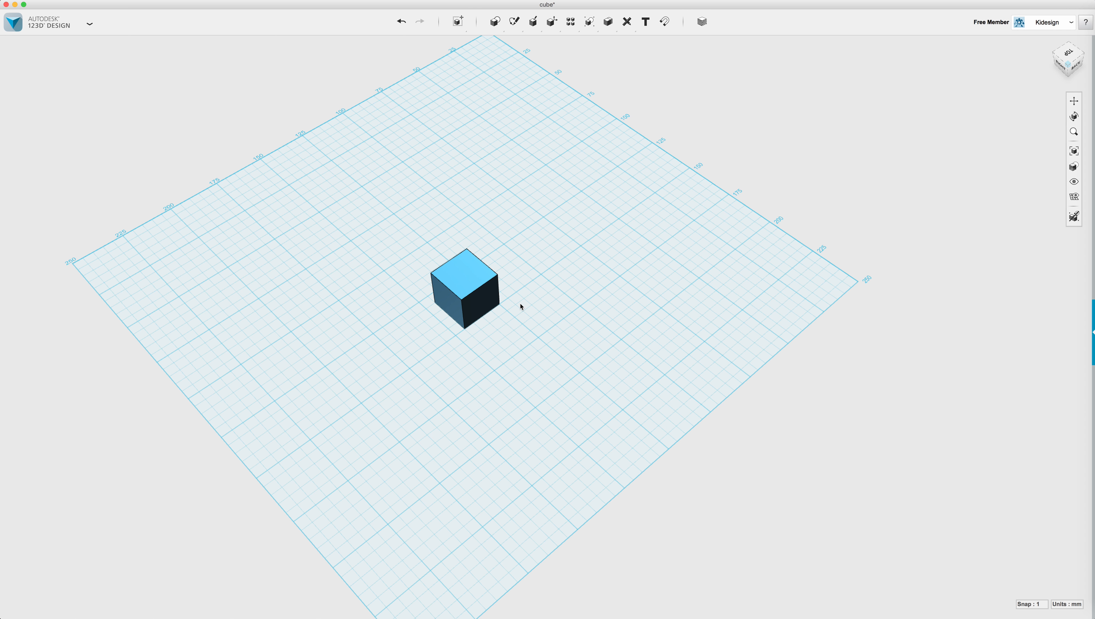
{"action": "scroll", "coordinate": [521, 306], "scroll_direction": "up", "scroll_amount": 5}
{"action": "scroll", "coordinate": [520, 306], "scroll_direction": "down", "scroll_amount": 2}
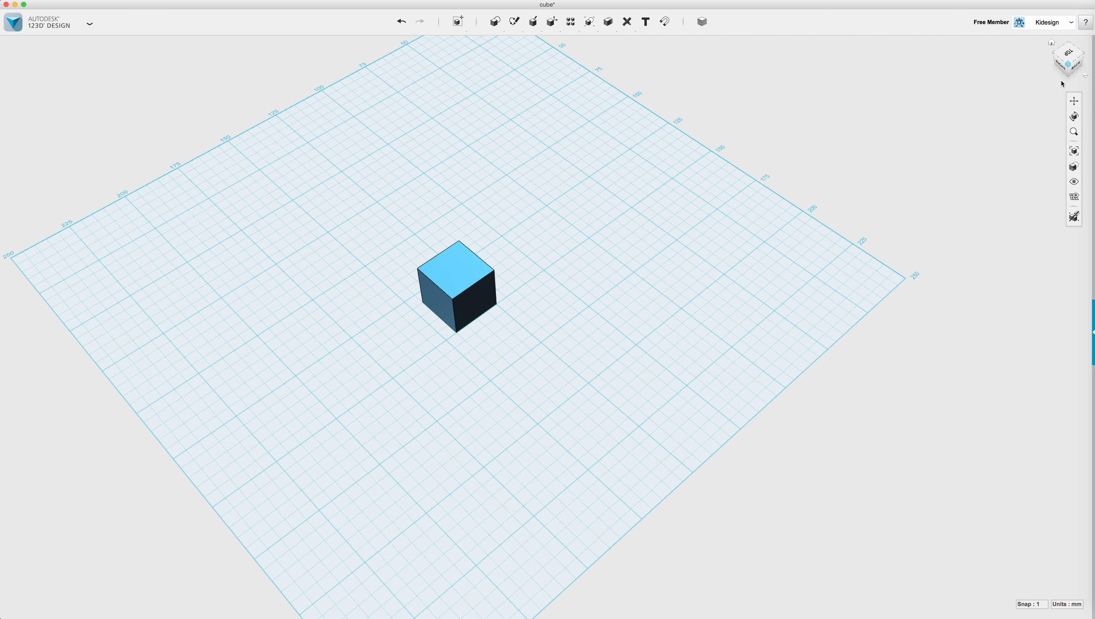
Pan, orbit and zoom in with the navigation bar tools so the cube appears larger.
{"action": "left_click", "coordinate": [1072, 101]}
{"action": "mouse_move", "coordinate": [520, 294]}
{"action": "left_mouse_down"}
{"action": "mouse_move", "coordinate": [618, 286]}
{"action": "mouse_move", "coordinate": [493, 284]}
{"action": "mouse_move", "coordinate": [521, 296]}
{"action": "mouse_move", "coordinate": [527, 286]}
{"action": "left_mouse_up"}
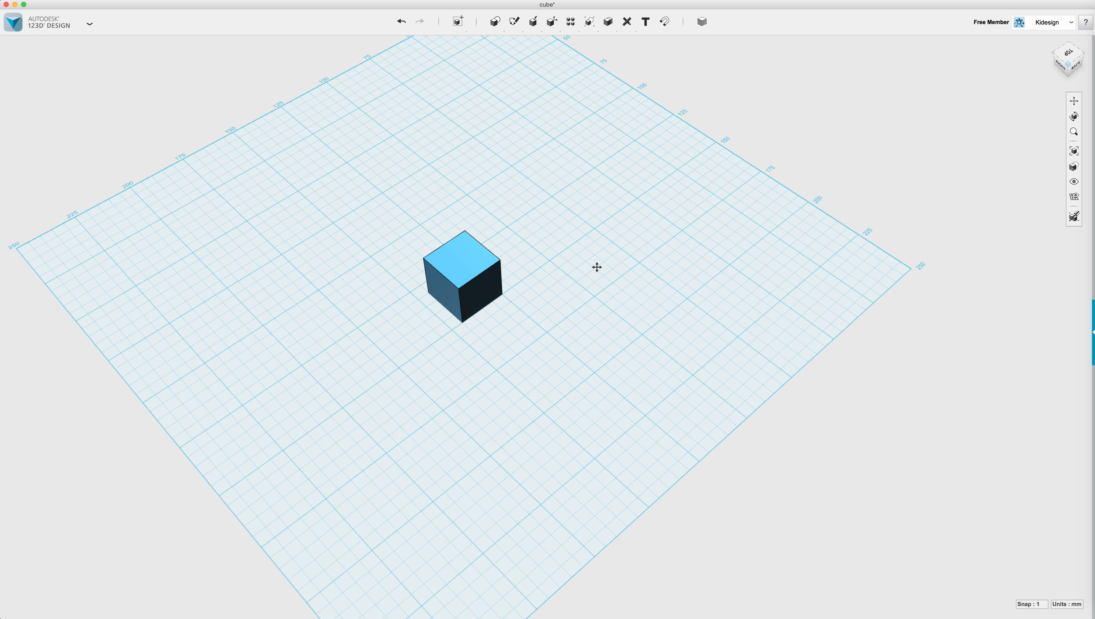
{"action": "left_click", "coordinate": [1074, 116]}
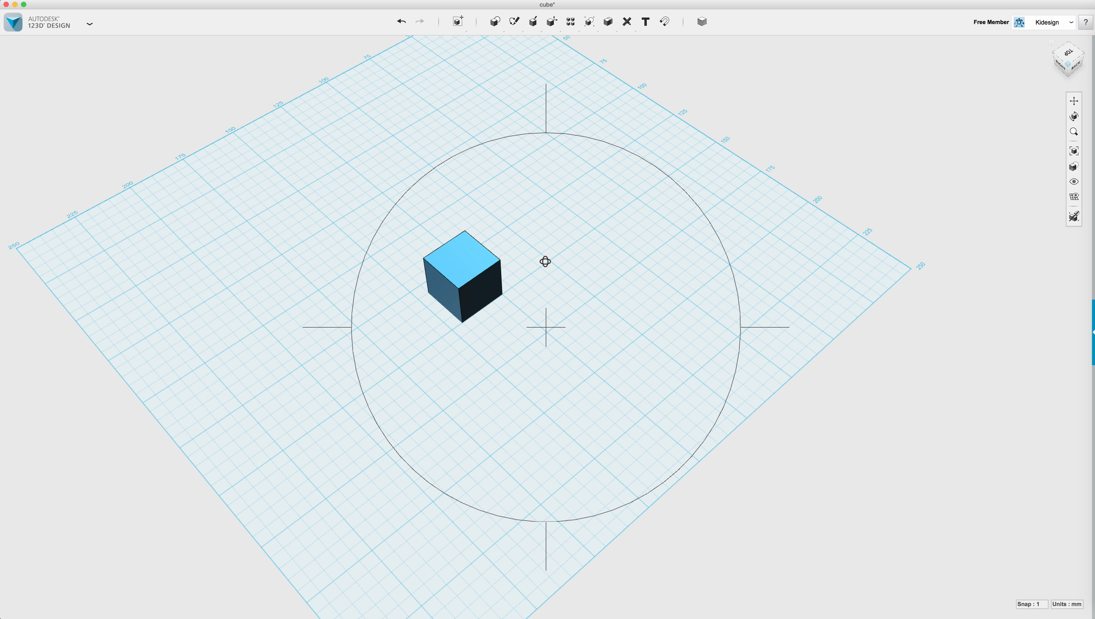
{"action": "mouse_move", "coordinate": [521, 289]}
{"action": "left_mouse_down"}
{"action": "mouse_move", "coordinate": [546, 298]}
{"action": "mouse_move", "coordinate": [557, 264]}
{"action": "mouse_move", "coordinate": [501, 286]}
{"action": "mouse_move", "coordinate": [513, 288]}
{"action": "left_mouse_up"}
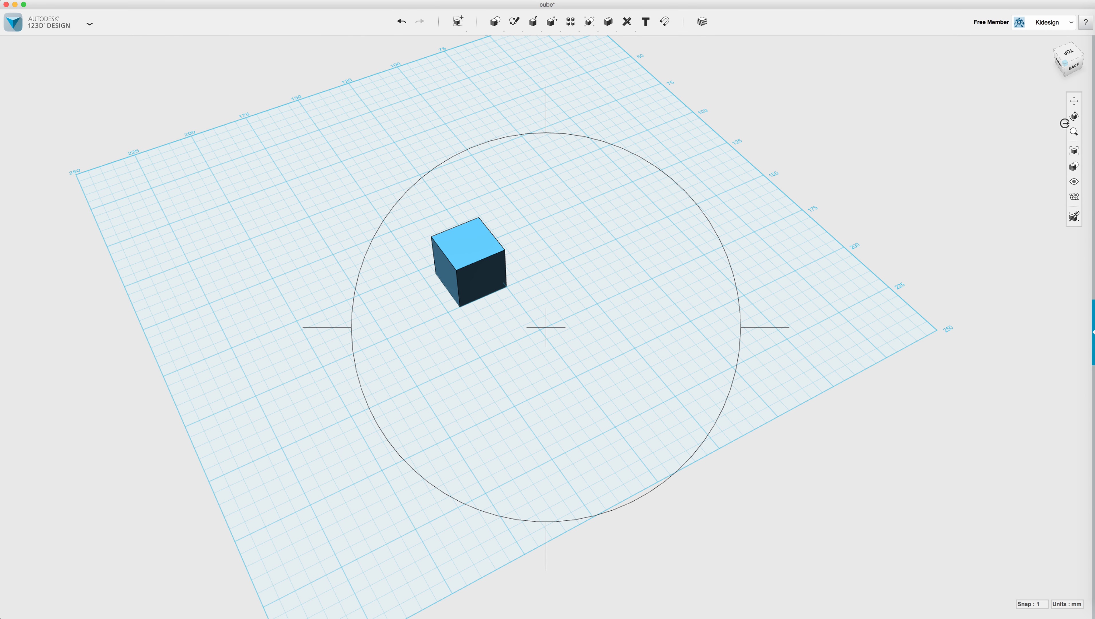
{"action": "left_click", "coordinate": [1074, 133]}
{"action": "left_click_drag", "start_coordinate": [512, 283], "coordinate": [644, 238]}
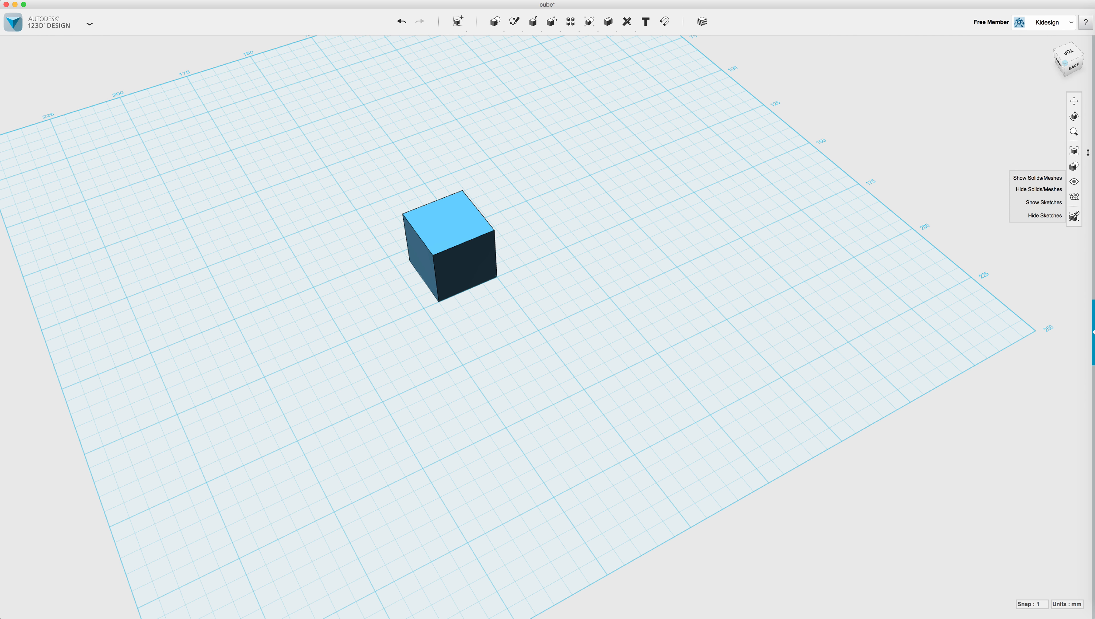
Fit the cube in view, then look at it straight from the Front.
{"action": "left_click", "coordinate": [1074, 152]}
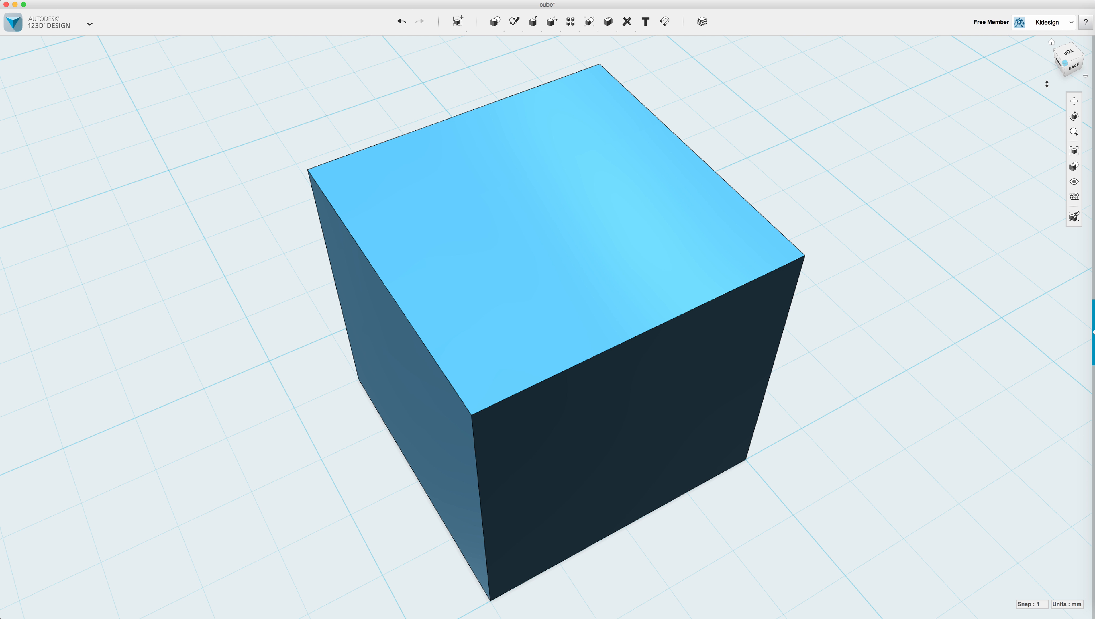
{"action": "left_click", "coordinate": [1051, 43]}
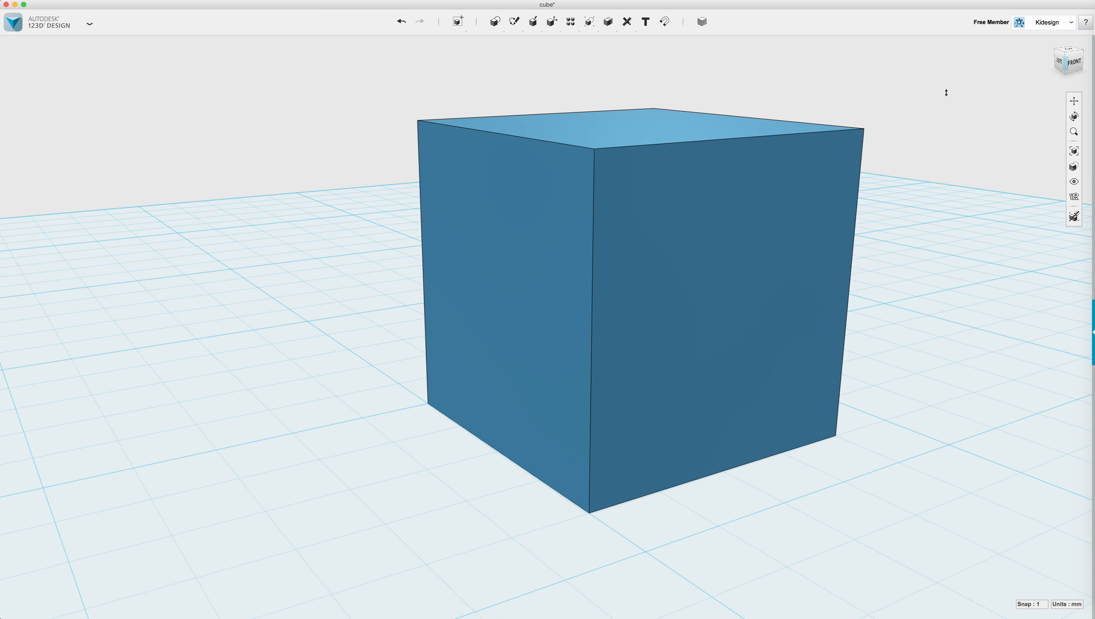
{"action": "left_click", "coordinate": [1067, 63]}
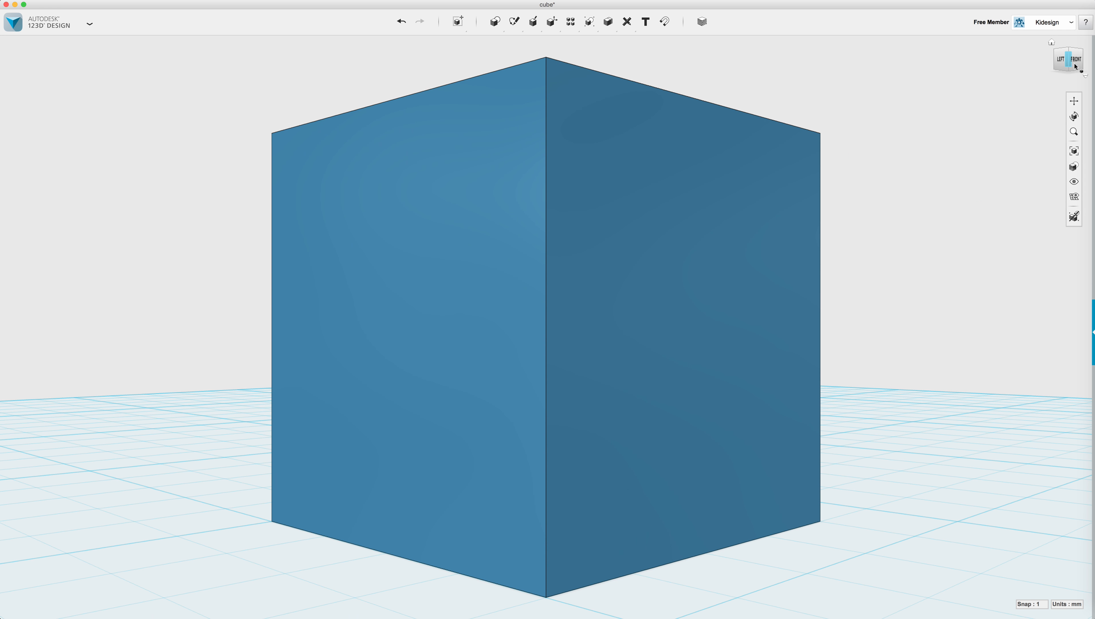
{"action": "left_click", "coordinate": [1077, 64]}
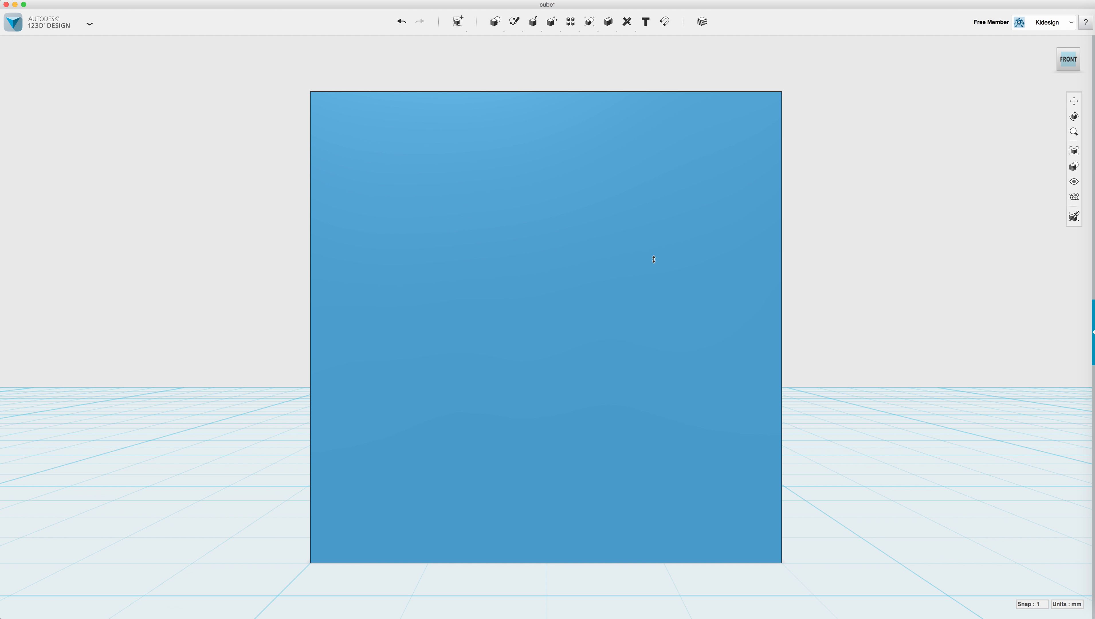
View the cube from the Top and zoom out and back in.
{"action": "mouse_move", "coordinate": [1039, 77]}
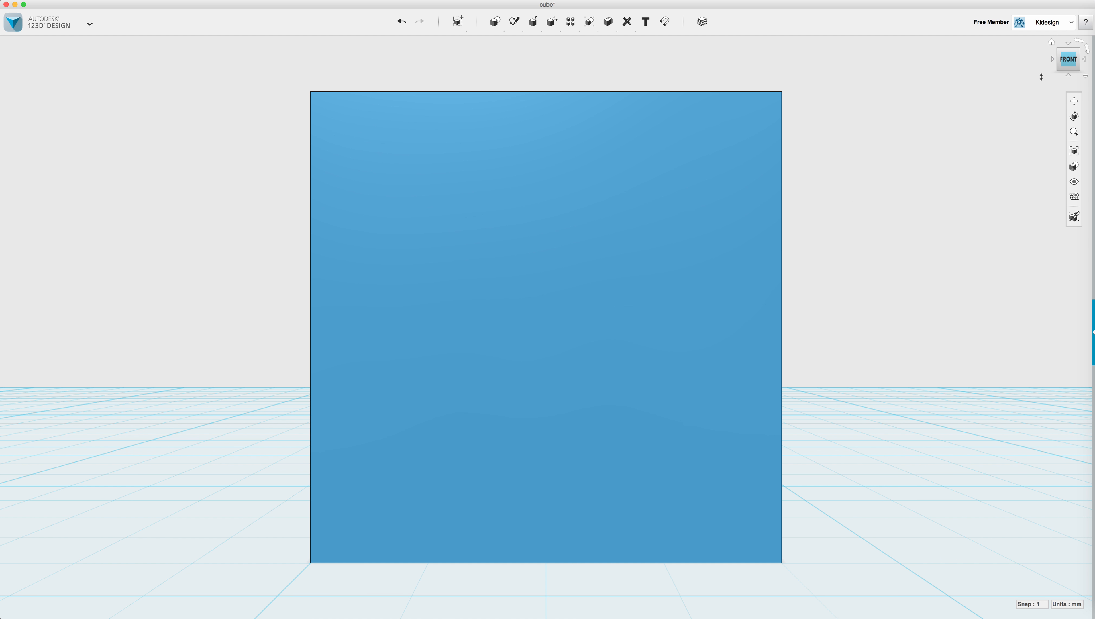
{"action": "left_click", "coordinate": [1069, 45]}
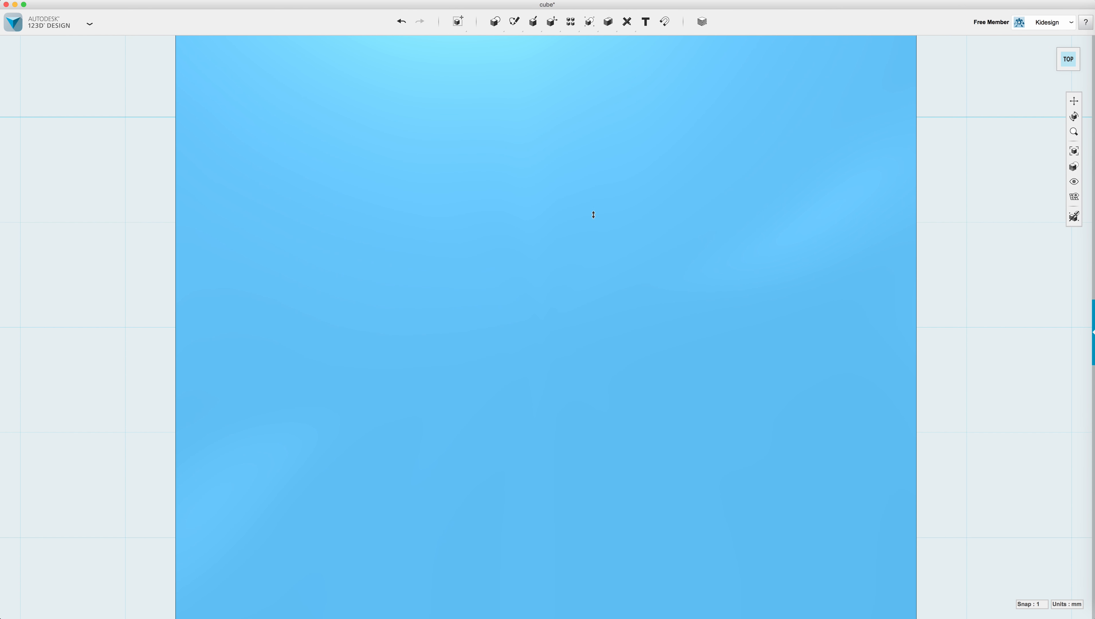
{"action": "scroll", "coordinate": [574, 221], "scroll_direction": "down", "scroll_amount": 5}
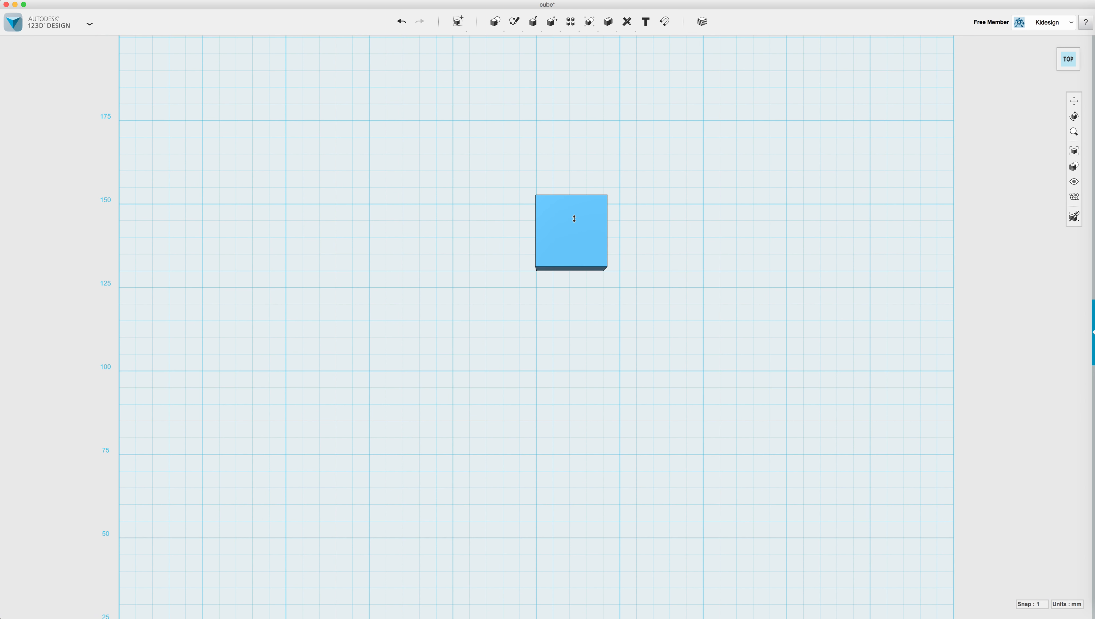
{"action": "scroll", "coordinate": [575, 193], "scroll_direction": "up", "scroll_amount": 5}
Return to the Home perspective view and zoom out.
{"action": "left_click", "coordinate": [1086, 22]}
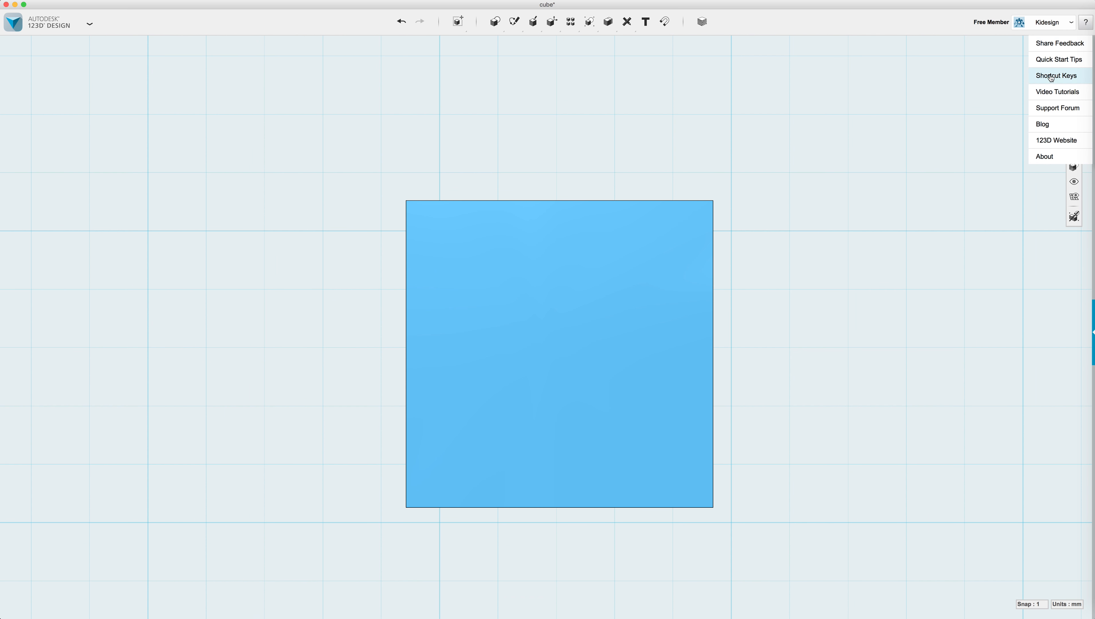
{"action": "left_click", "coordinate": [934, 73]}
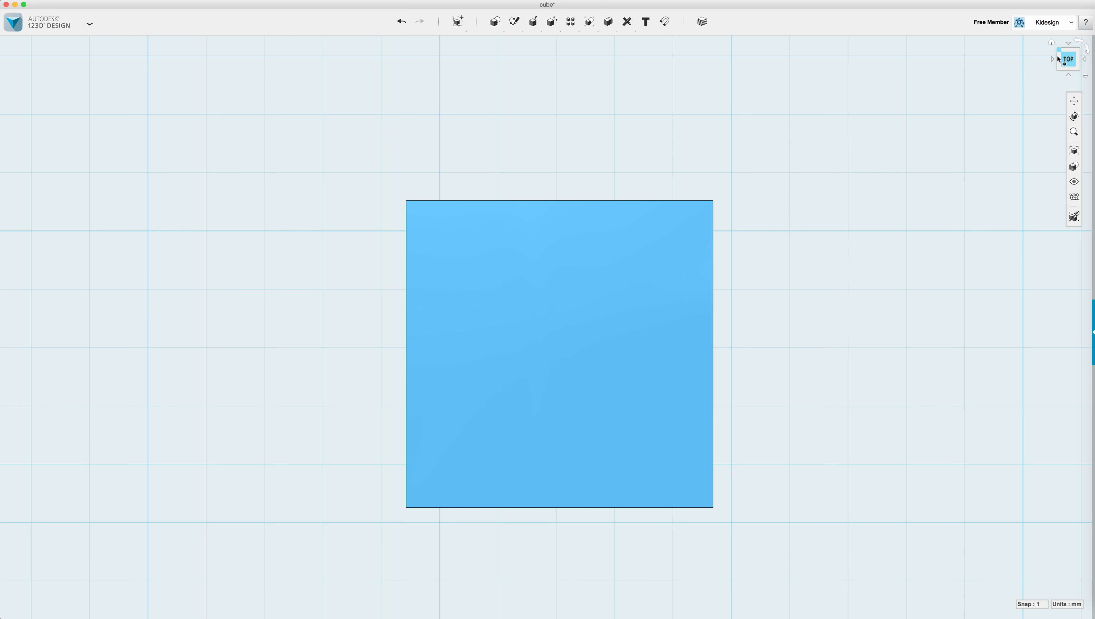
{"action": "left_click", "coordinate": [1051, 42]}
{"action": "left_click", "coordinate": [1052, 42]}
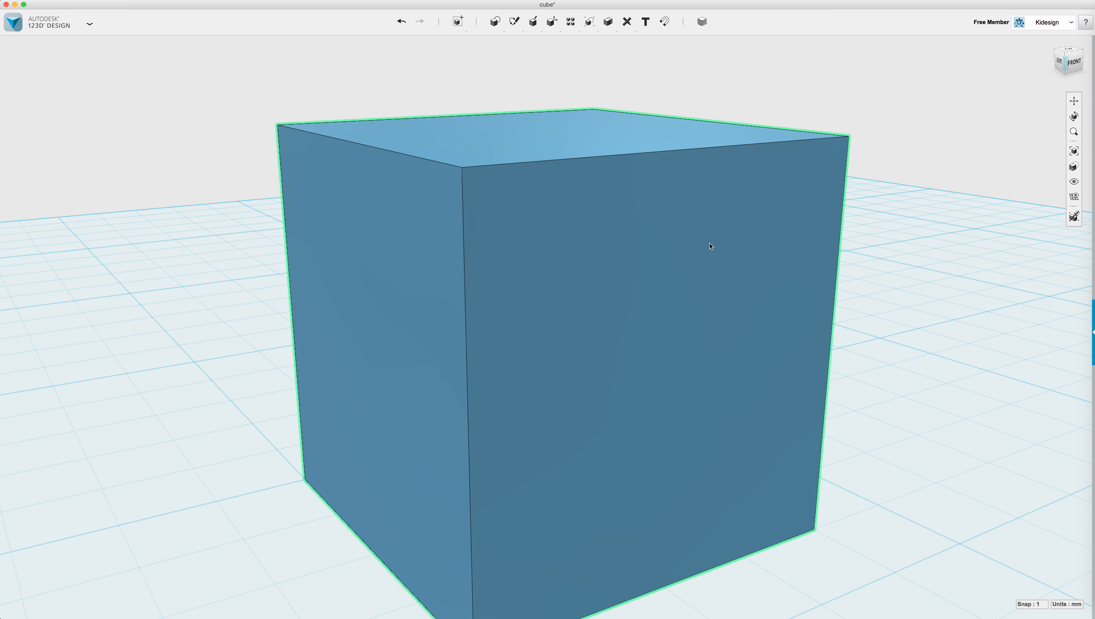
{"action": "scroll", "coordinate": [711, 245], "scroll_direction": "down", "scroll_amount": 6}
{"action": "scroll", "coordinate": [427, 238], "scroll_direction": "down", "scroll_amount": 2}
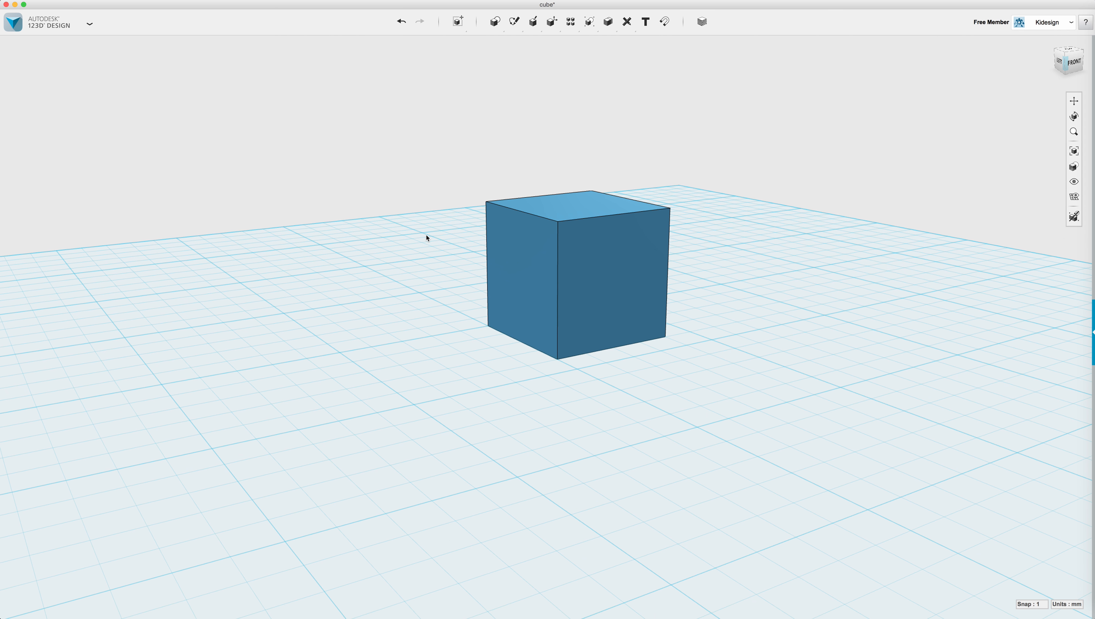
Delete the cube and show the Primitives flyout over the empty grid.
{"action": "left_click", "coordinate": [593, 274]}
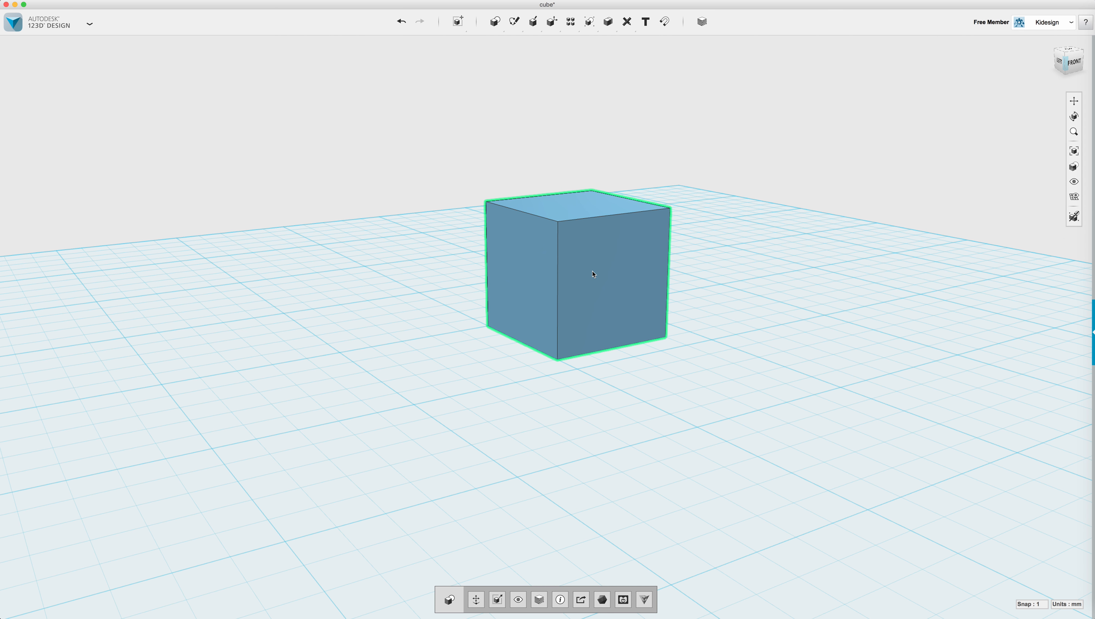
{"action": "key", "text": "Delete"}
{"action": "right_click_drag", "start_coordinate": [489, 282], "coordinate": [488, 294]}
{"action": "scroll", "coordinate": [488, 293], "scroll_direction": "down", "scroll_amount": 3}
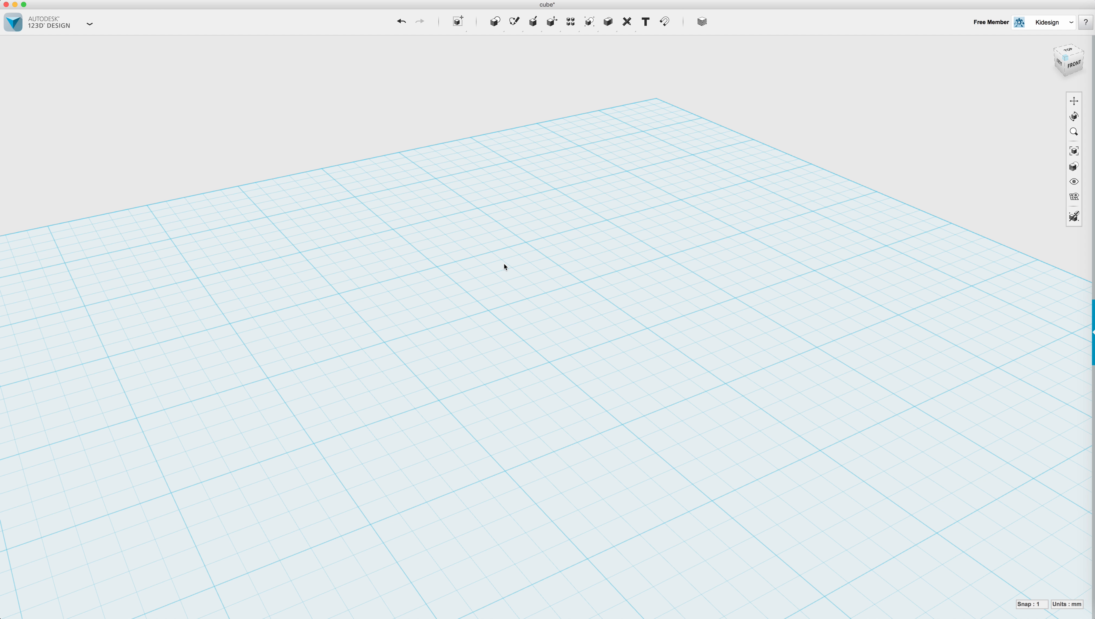
{"action": "mouse_move", "coordinate": [488, 19]}
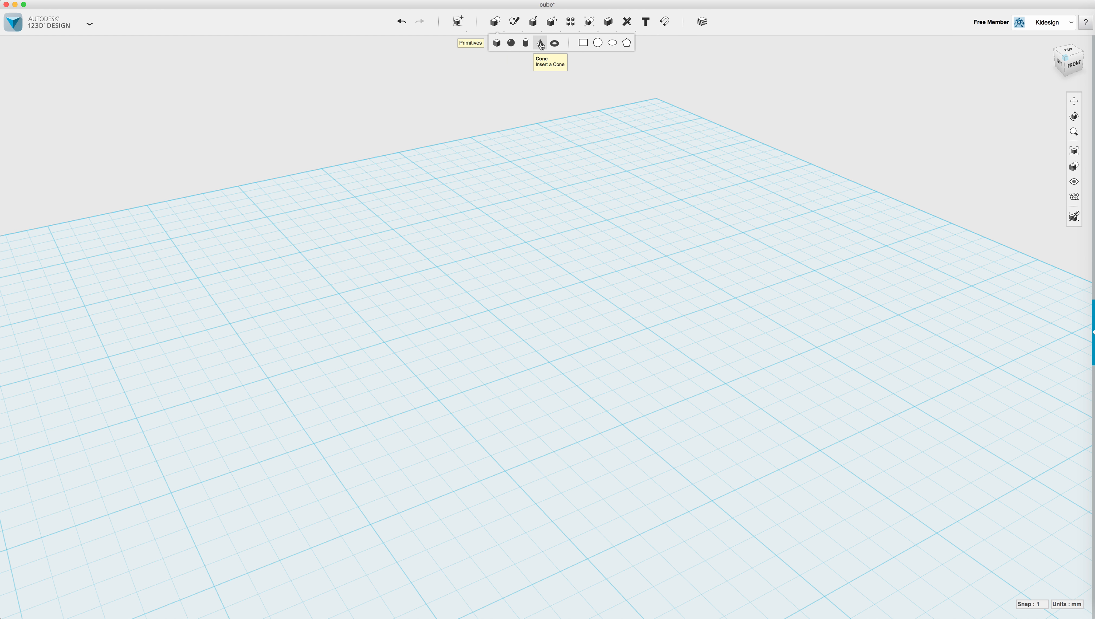
Place a cube, then a second box sized 50 × 20 × 10 mm beside it.
{"action": "left_click", "coordinate": [497, 42]}
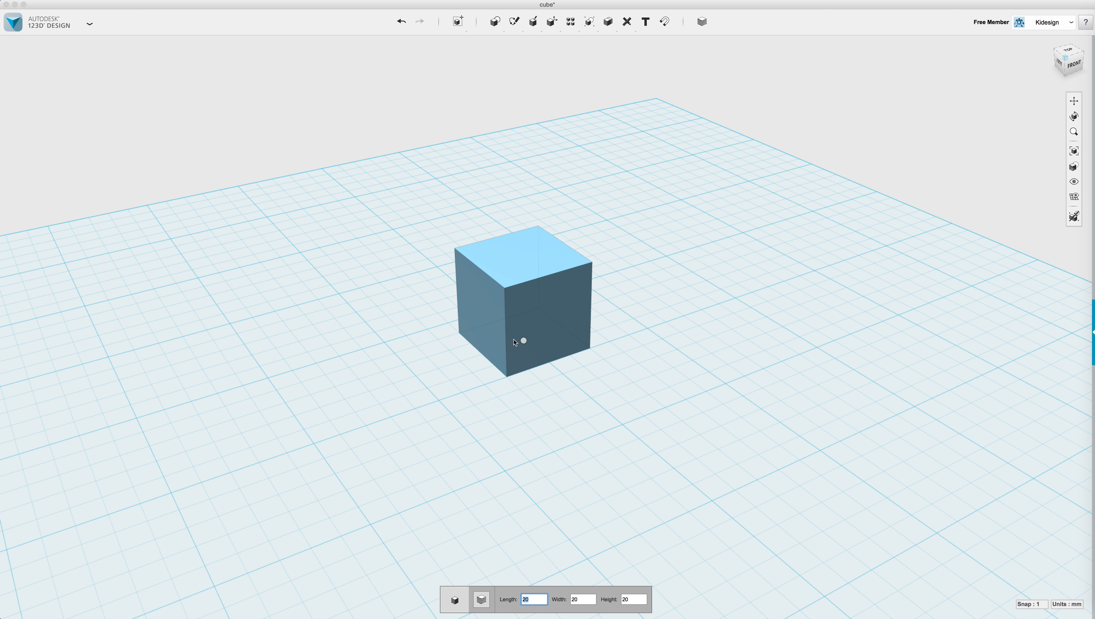
{"action": "left_click", "coordinate": [556, 328]}
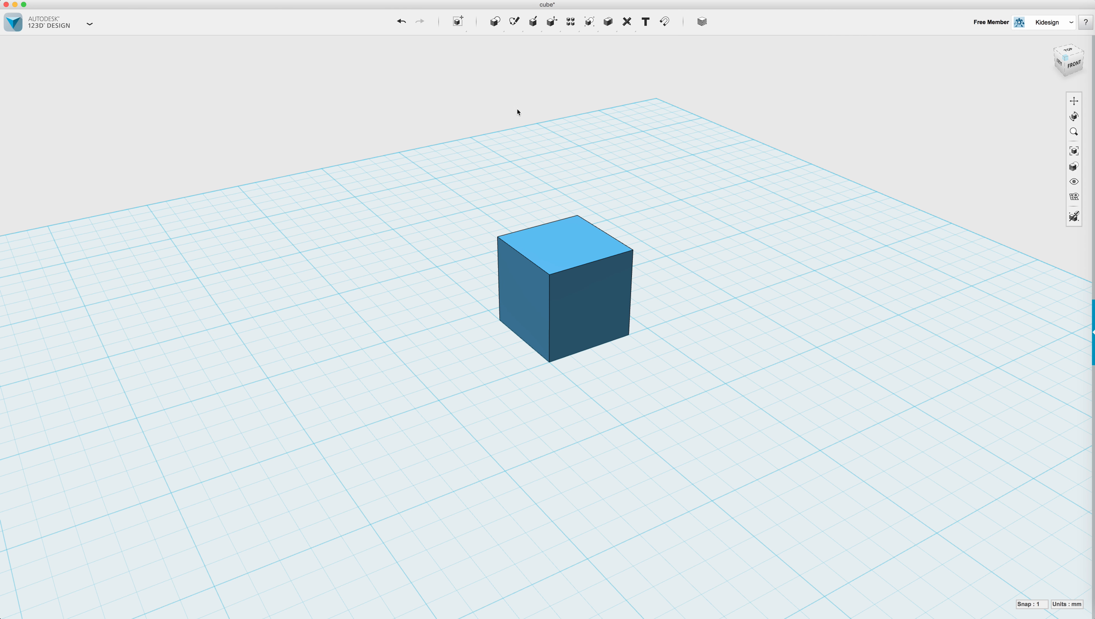
{"action": "mouse_move", "coordinate": [496, 27]}
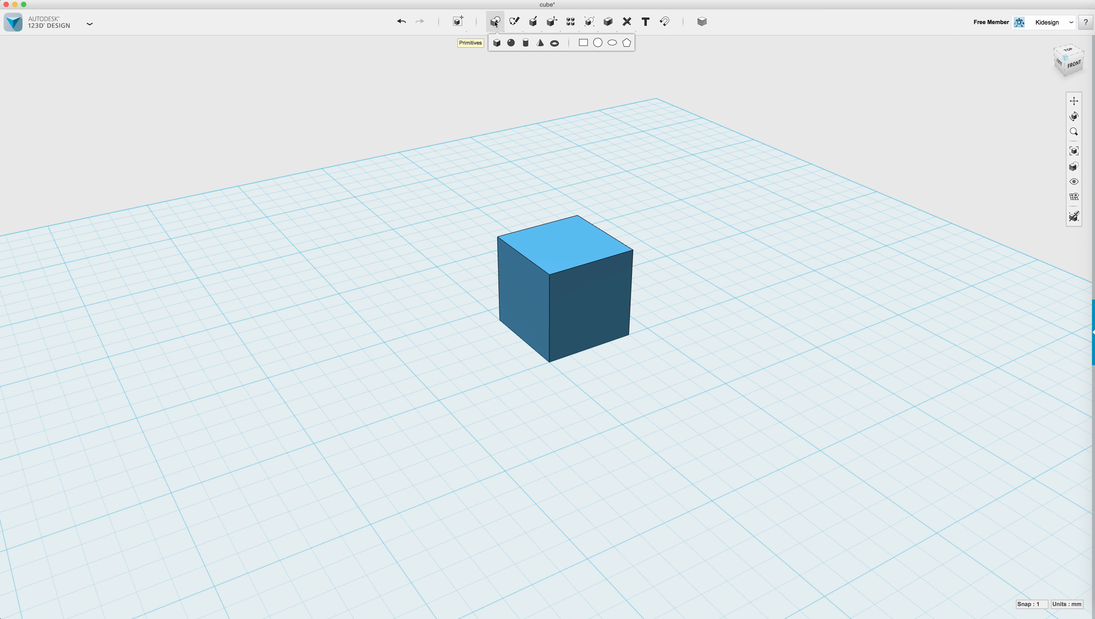
{"action": "left_click", "coordinate": [497, 43]}
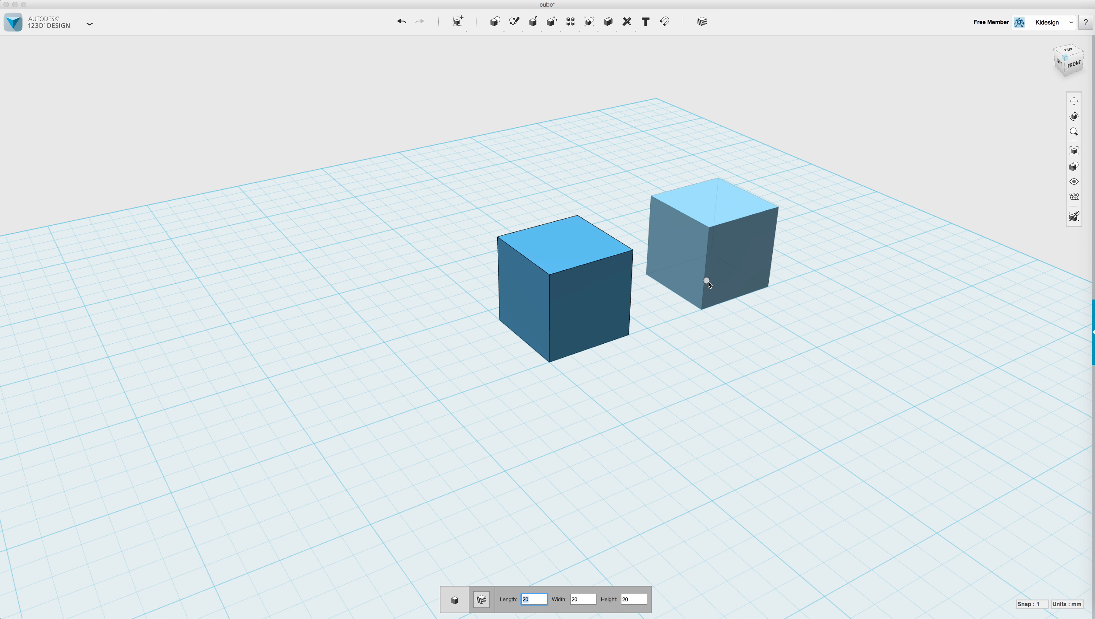
{"action": "type", "text": "50"}
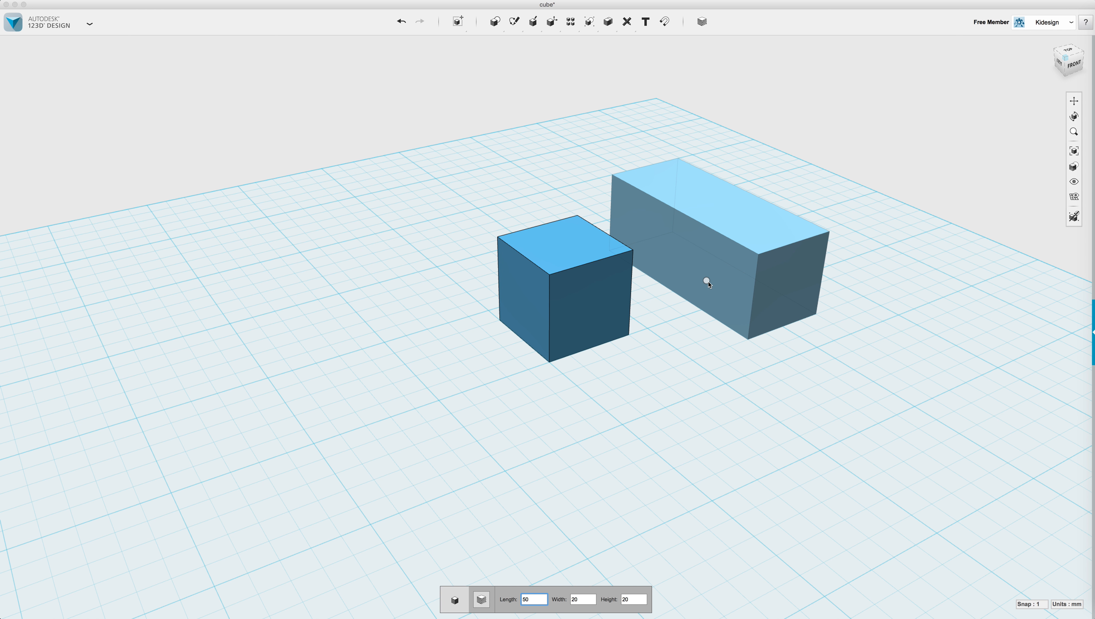
{"action": "type", "text": "20"}
{"action": "type", "text": "10"}
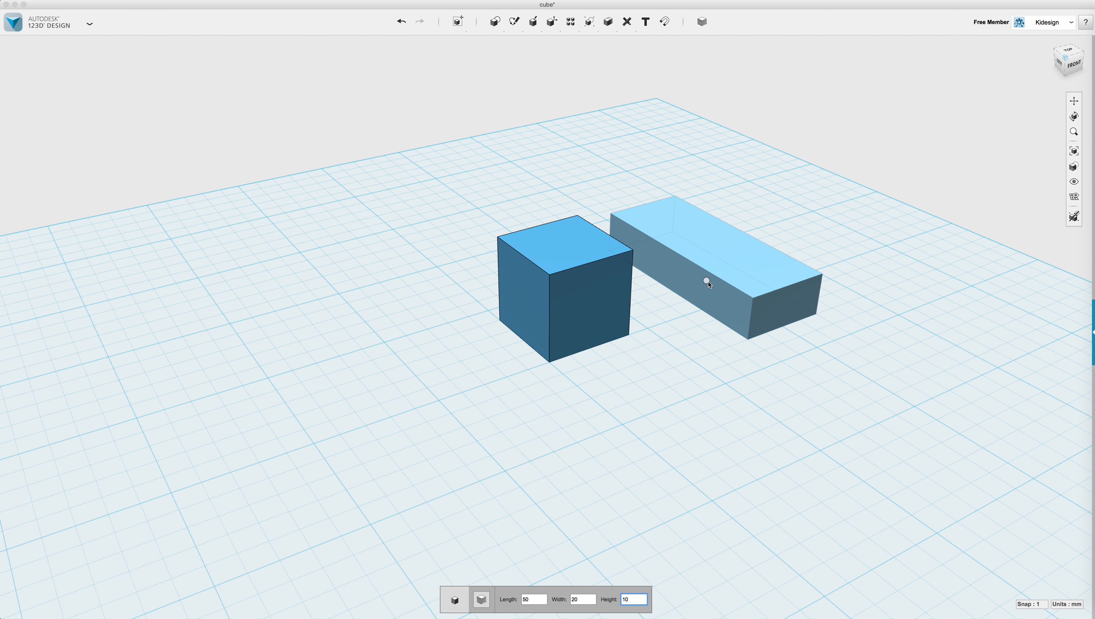
{"action": "left_click", "coordinate": [707, 282]}
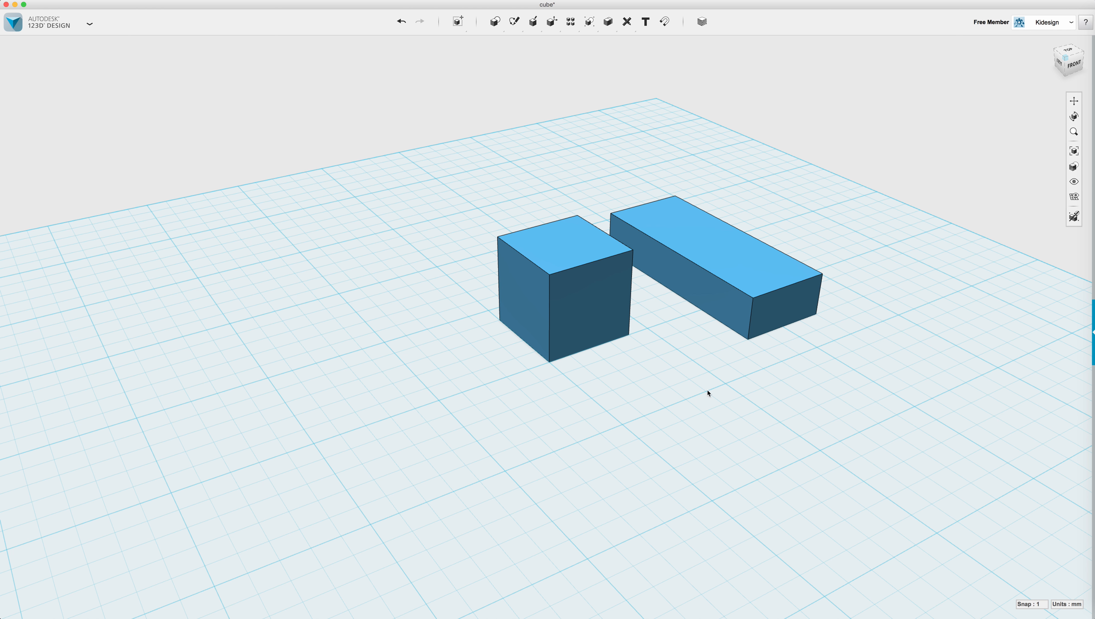
Drag the long flat box to a new spot on the grid.
{"action": "right_click_drag", "start_coordinate": [744, 376], "coordinate": [751, 286]}
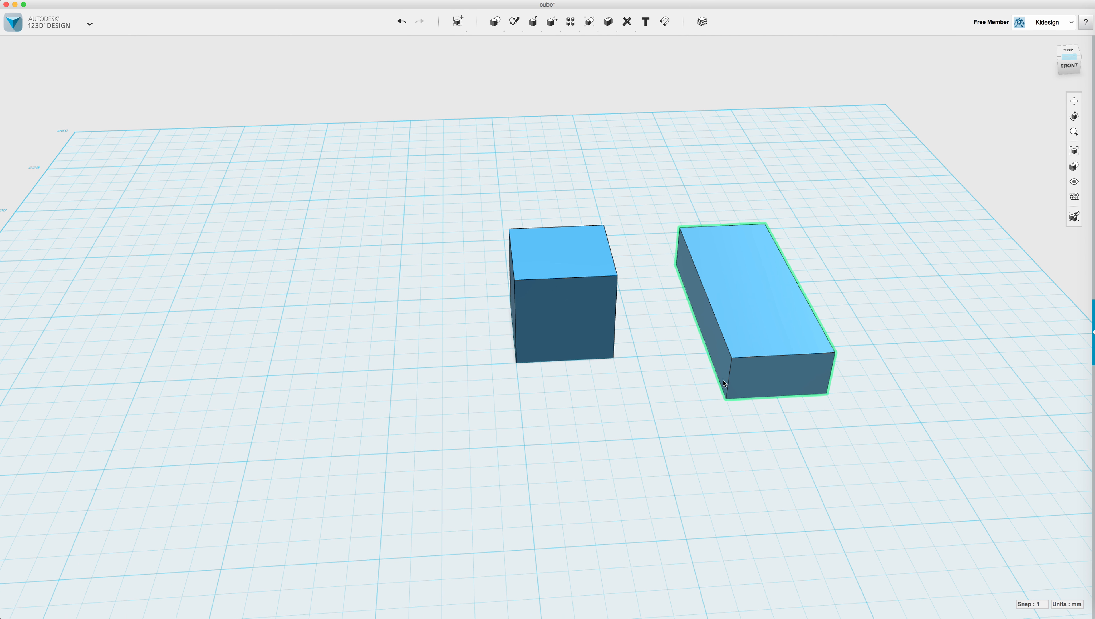
{"action": "left_click", "coordinate": [751, 286]}
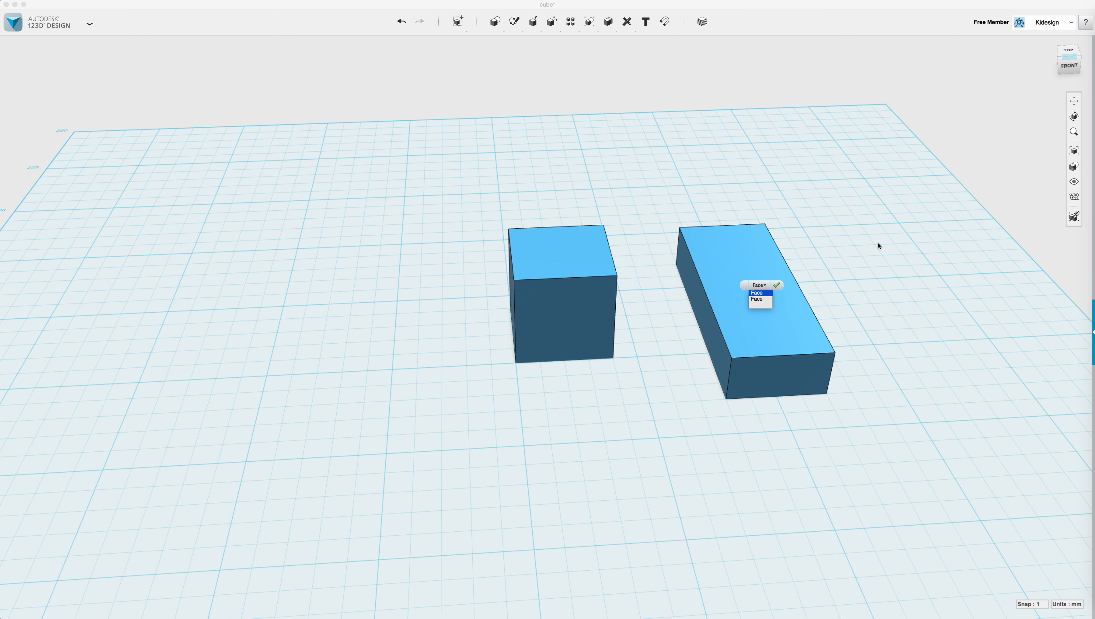
{"action": "left_click_drag", "start_coordinate": [752, 303], "coordinate": [723, 362]}
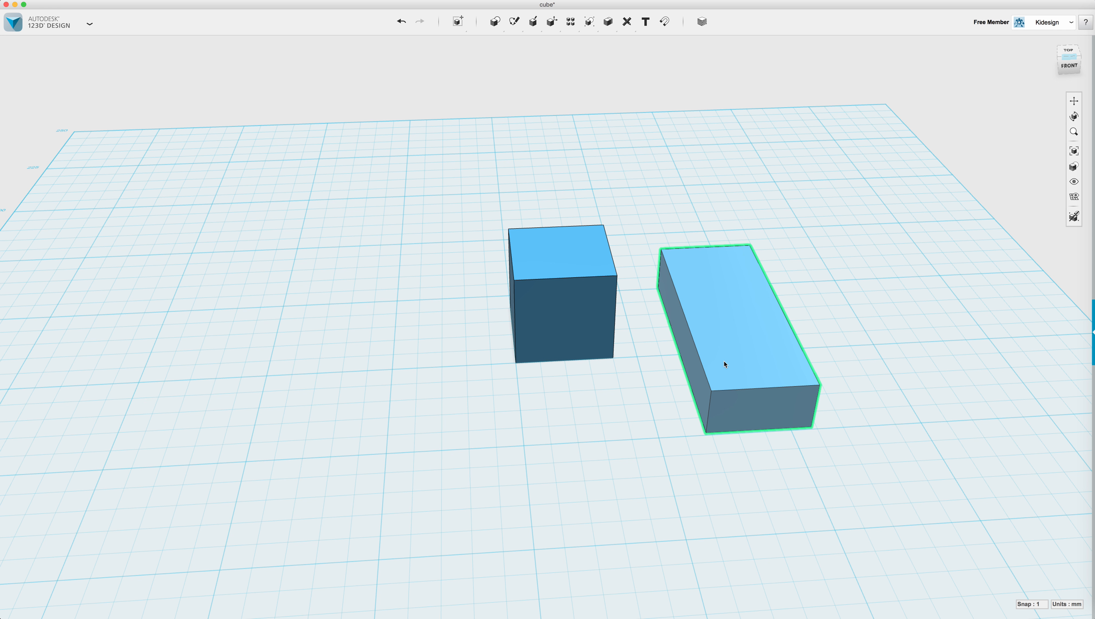
Move the whole cube sideways and raise it 1.00 mm above the grid.
{"action": "left_click", "coordinate": [559, 269]}
{"action": "right_click_drag", "start_coordinate": [606, 442], "coordinate": [633, 449]}
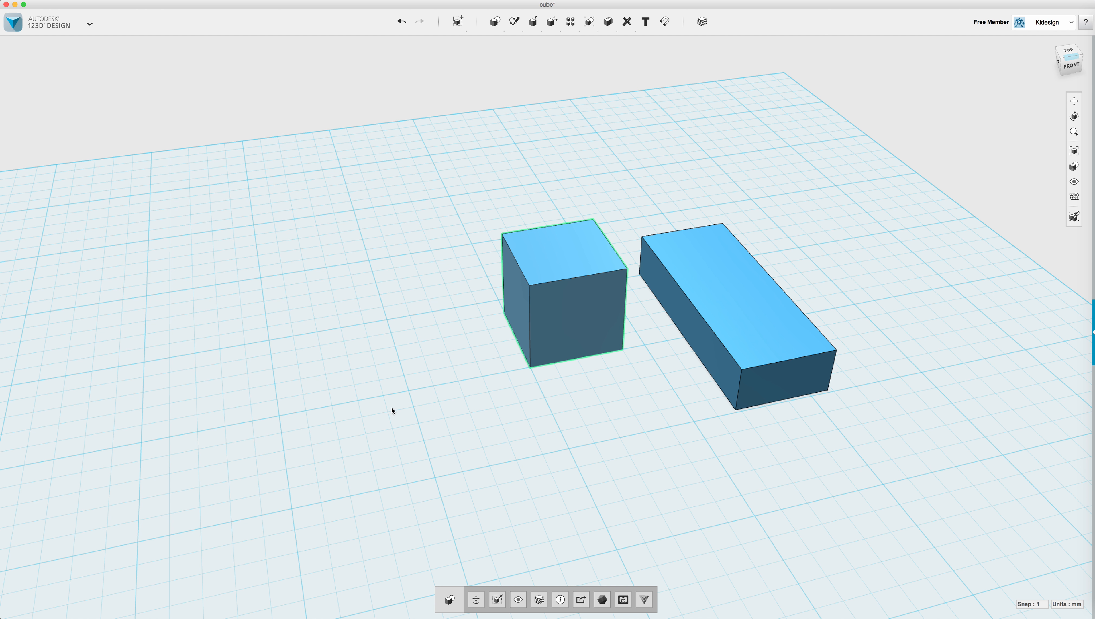
{"action": "left_click", "coordinate": [577, 255]}
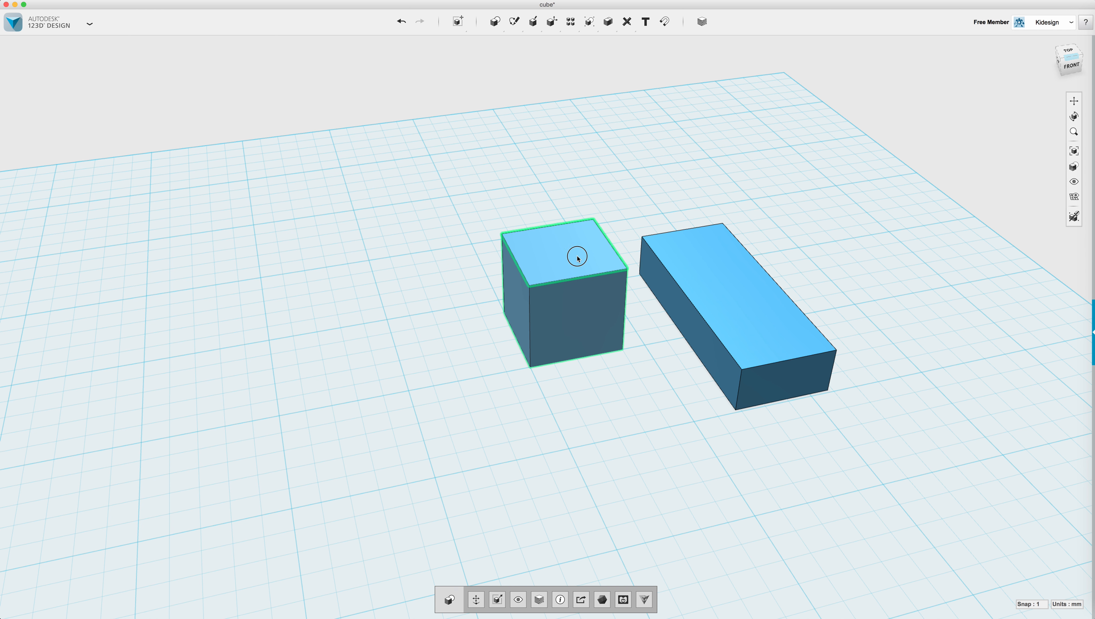
{"action": "left_click", "coordinate": [595, 426]}
{"action": "left_click", "coordinate": [587, 267]}
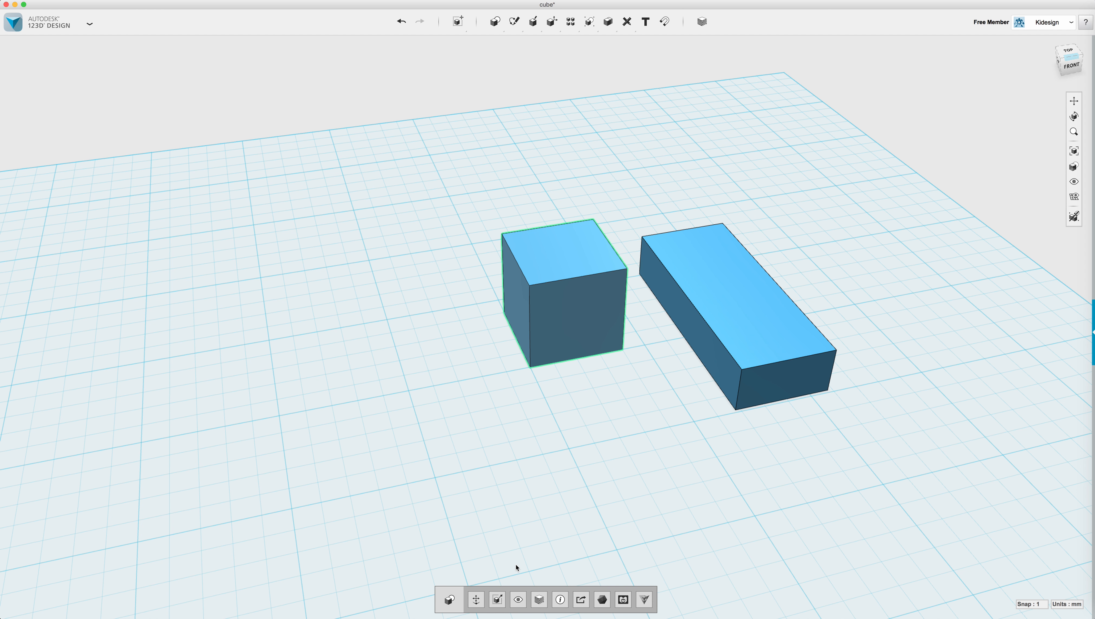
{"action": "left_click", "coordinate": [476, 600]}
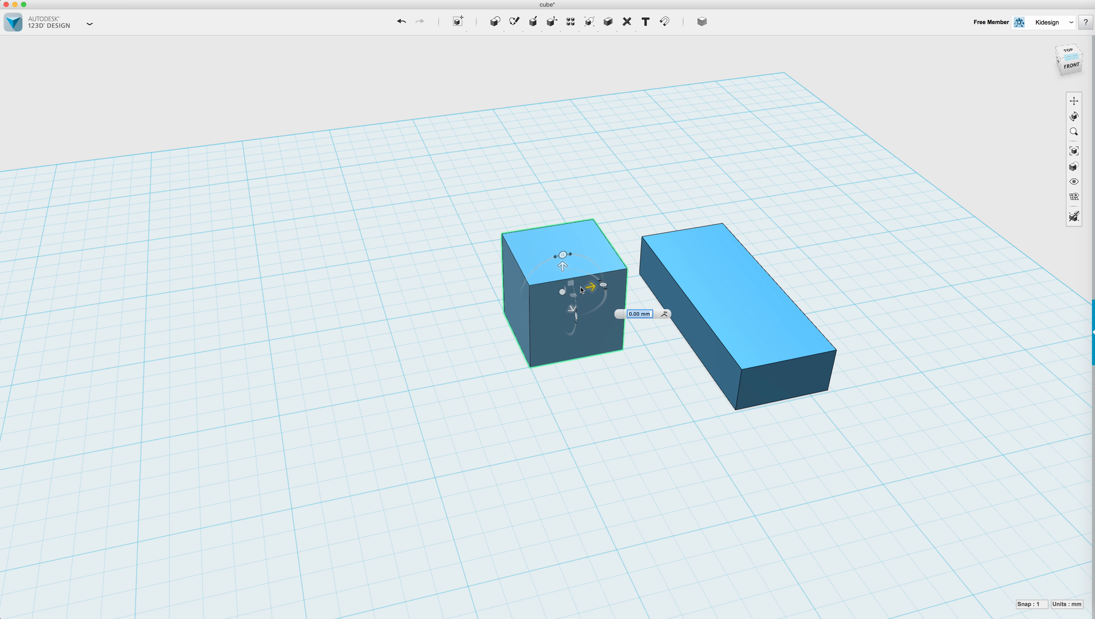
{"action": "scroll", "coordinate": [599, 303], "scroll_direction": "up", "scroll_amount": 2}
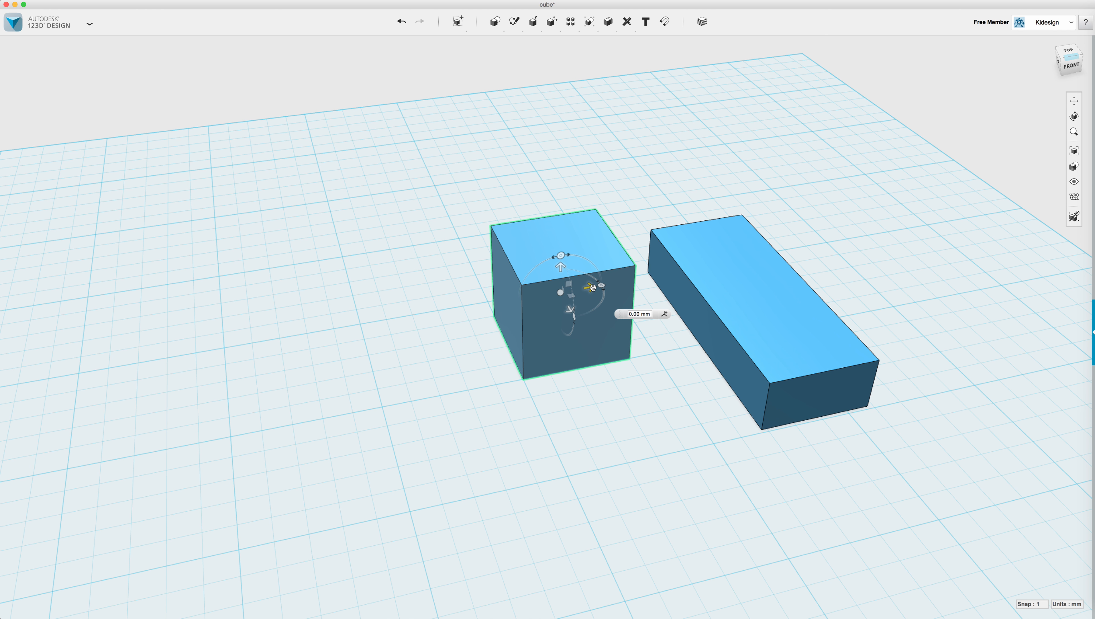
{"action": "scroll", "coordinate": [592, 287], "scroll_direction": "up", "scroll_amount": 1}
{"action": "left_click_drag", "start_coordinate": [591, 288], "coordinate": [566, 303]}
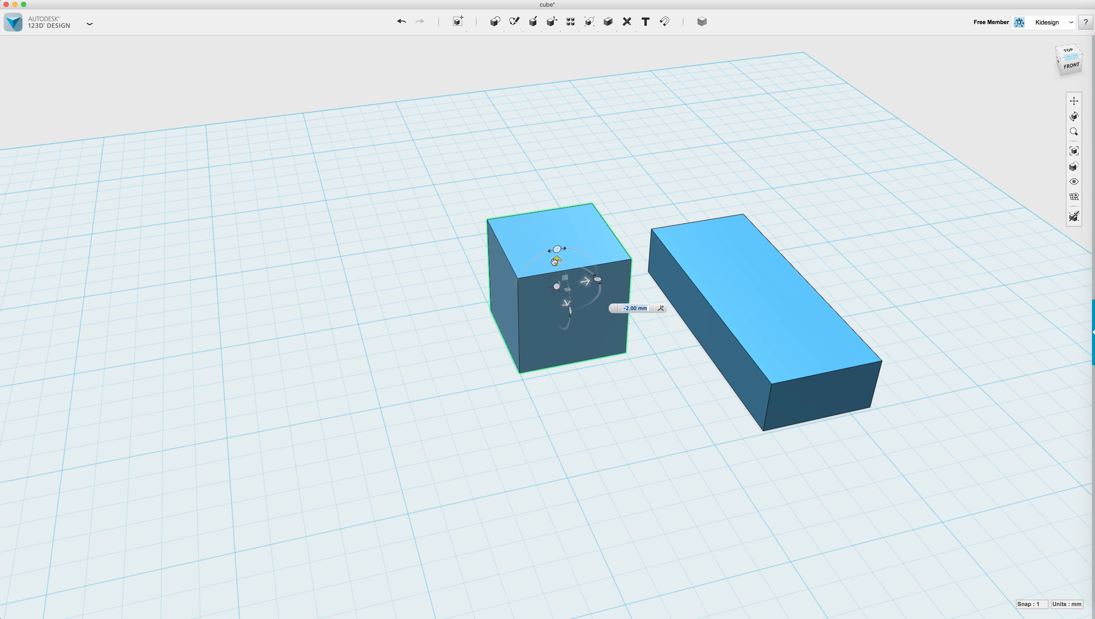
{"action": "mouse_move", "coordinate": [556, 260]}
{"action": "left_mouse_down"}
{"action": "mouse_move", "coordinate": [558, 227]}
{"action": "mouse_move", "coordinate": [556, 256]}
{"action": "left_mouse_up"}
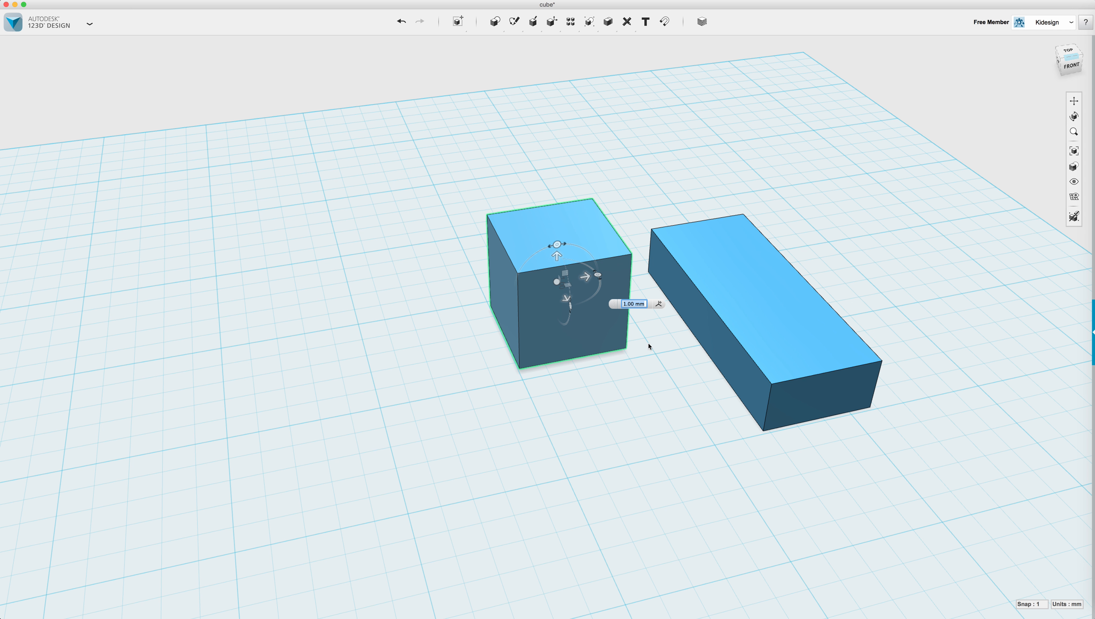
{"action": "left_click", "coordinate": [1070, 65]}
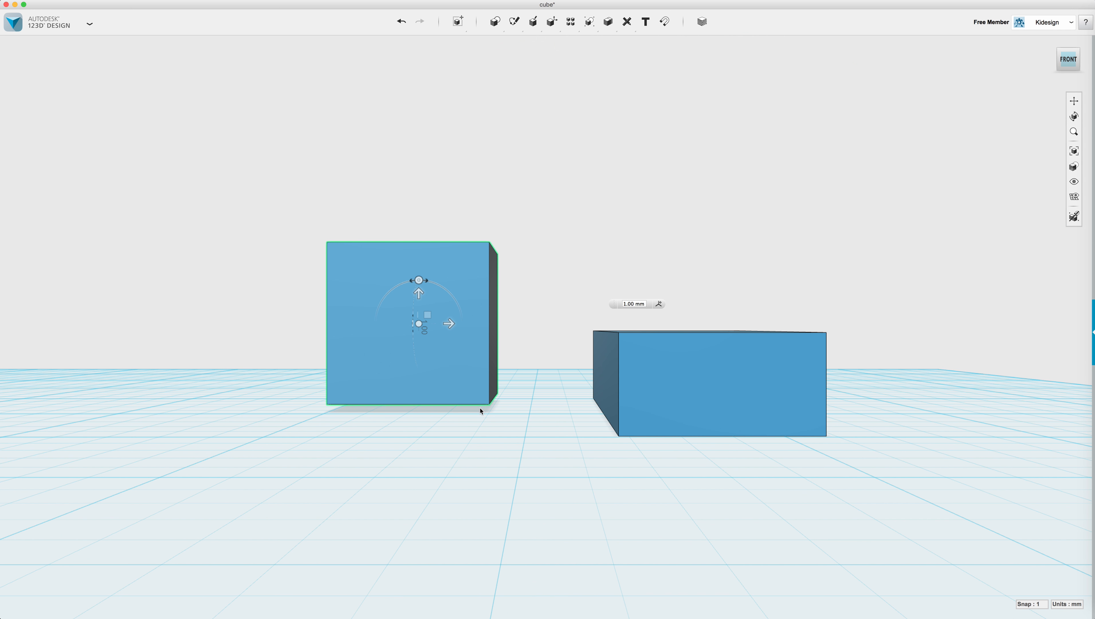
Lift the cube and lower it onto the long box's upper face, checking from behind.
{"action": "left_click_drag", "start_coordinate": [419, 295], "coordinate": [419, 301]}
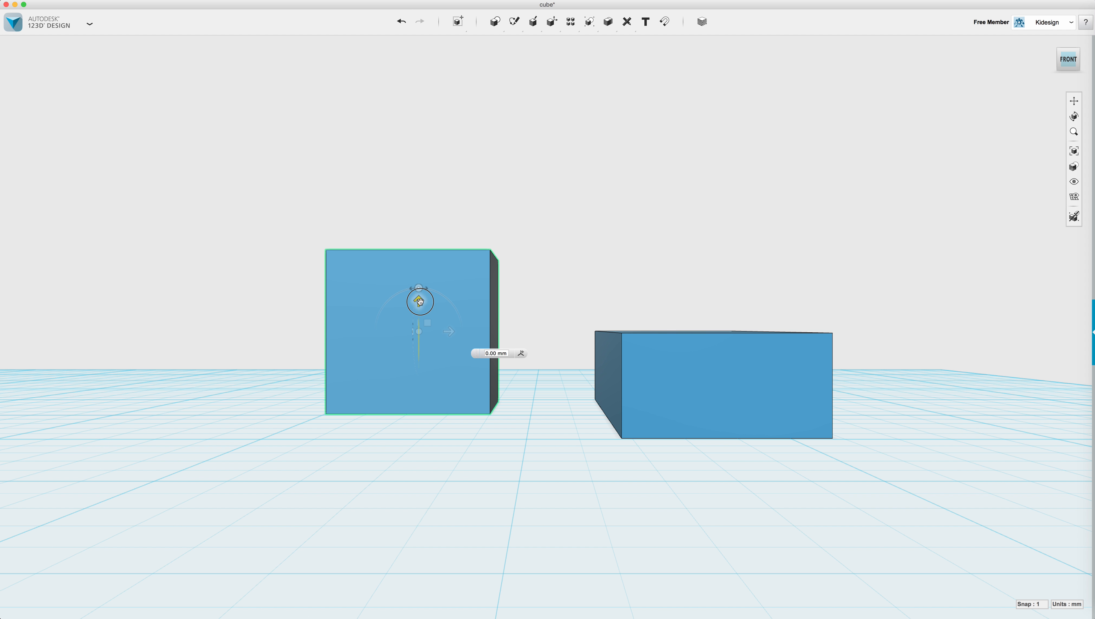
{"action": "left_click_drag", "start_coordinate": [420, 301], "coordinate": [722, 268]}
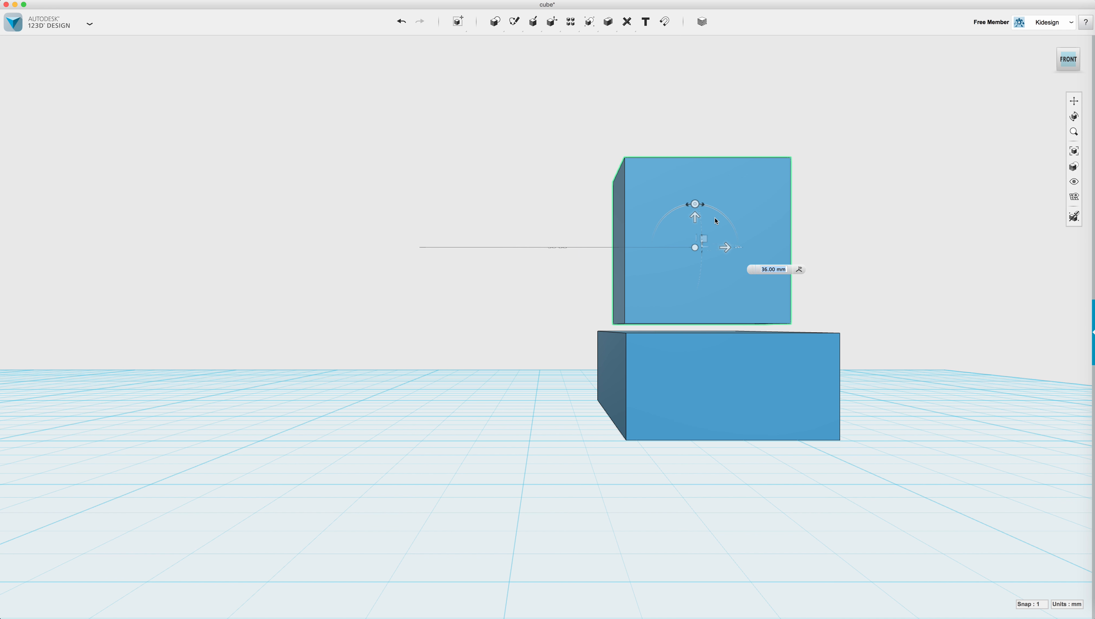
{"action": "left_click_drag", "start_coordinate": [693, 216], "coordinate": [694, 223]}
{"action": "left_click", "coordinate": [865, 273]}
{"action": "right_click_drag", "start_coordinate": [895, 271], "coordinate": [765, 293]}
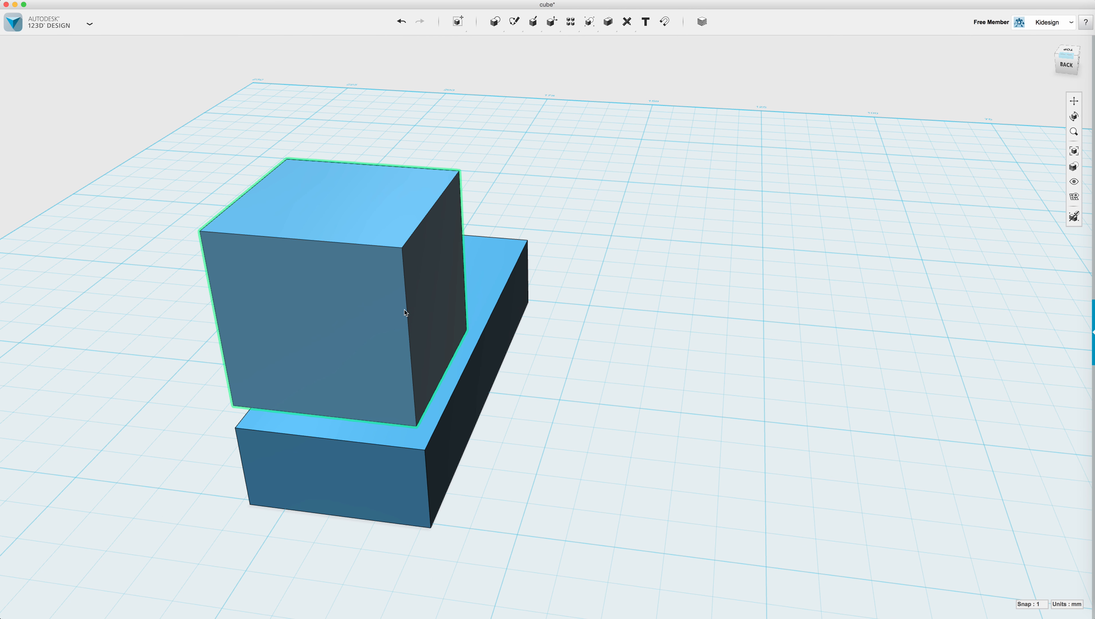
{"action": "left_click_drag", "start_coordinate": [345, 312], "coordinate": [395, 391]}
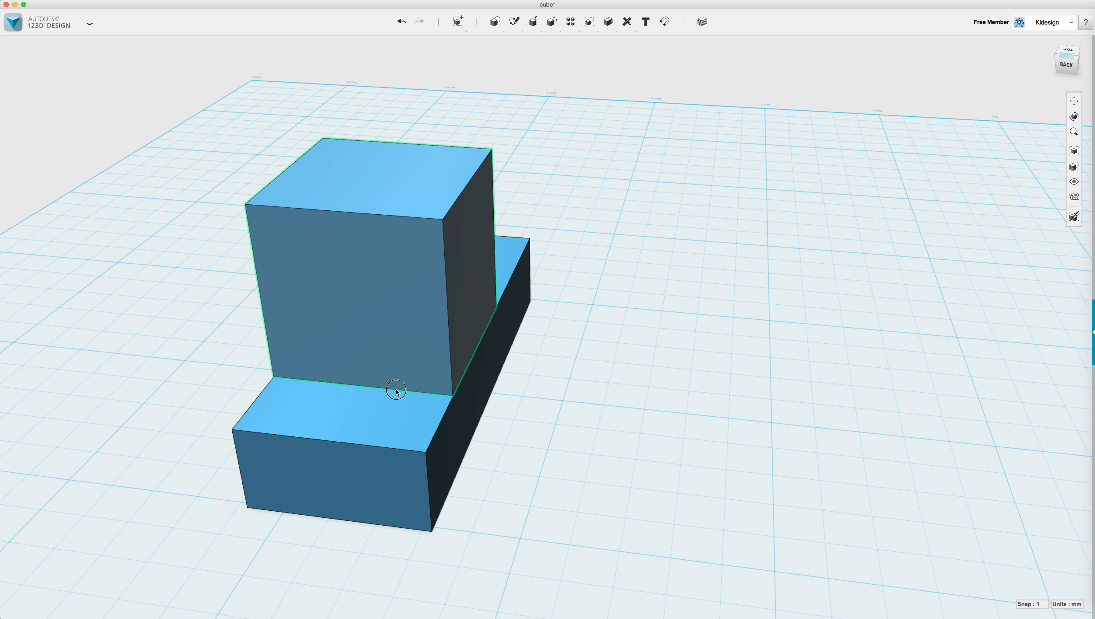
{"action": "right_click_drag", "start_coordinate": [677, 347], "coordinate": [523, 349]}
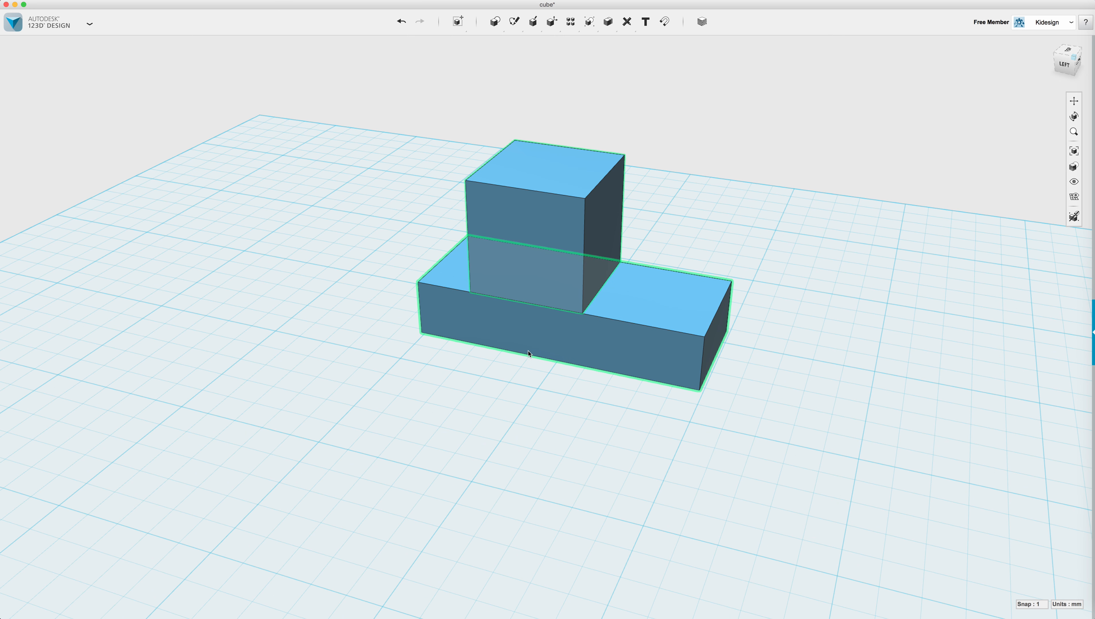
Select the upper cube and scale it uniformly.
{"action": "left_click", "coordinate": [530, 445]}
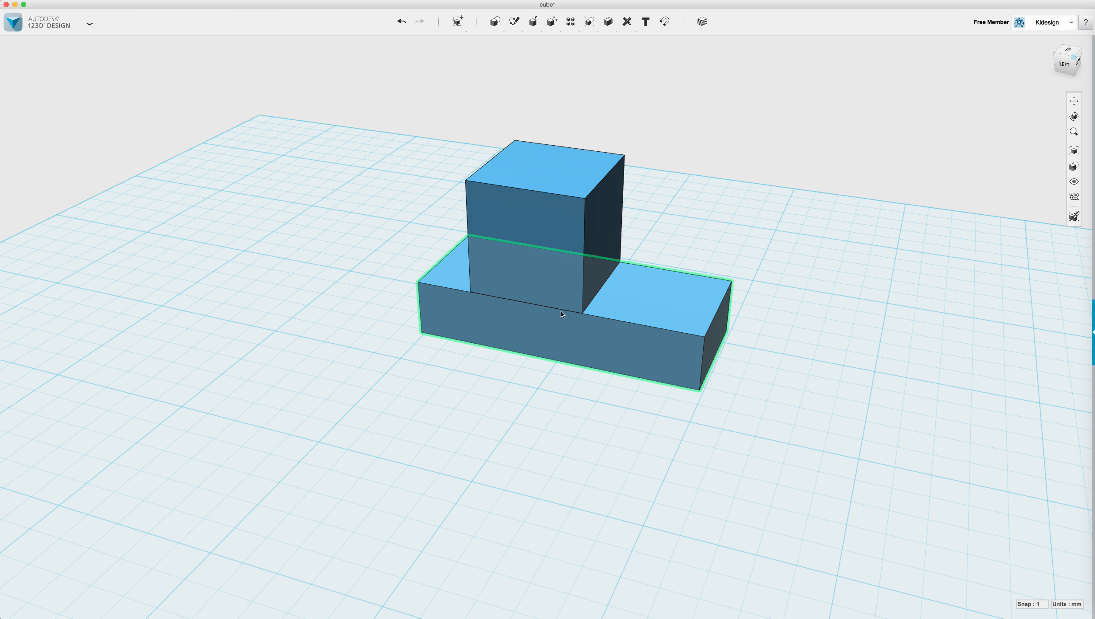
{"action": "left_click", "coordinate": [554, 236]}
{"action": "left_click", "coordinate": [544, 212]}
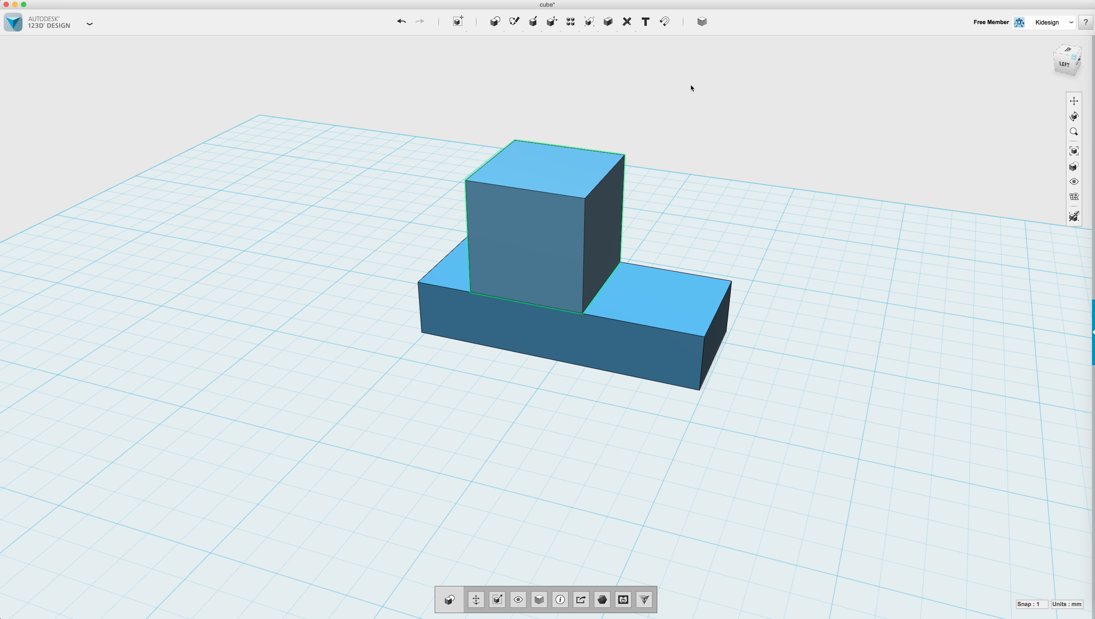
{"action": "left_click", "coordinate": [498, 600]}
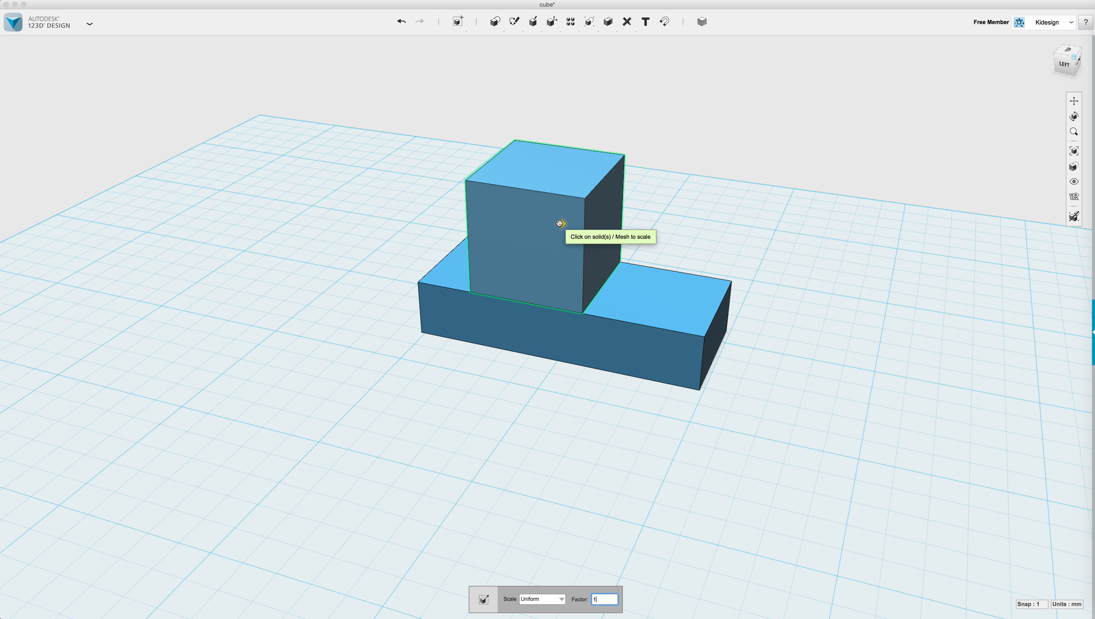
{"action": "left_click", "coordinate": [559, 223]}
{"action": "mouse_move", "coordinate": [559, 224]}
{"action": "left_mouse_down"}
{"action": "mouse_move", "coordinate": [585, 222]}
{"action": "mouse_move", "coordinate": [560, 222]}
{"action": "left_mouse_up"}
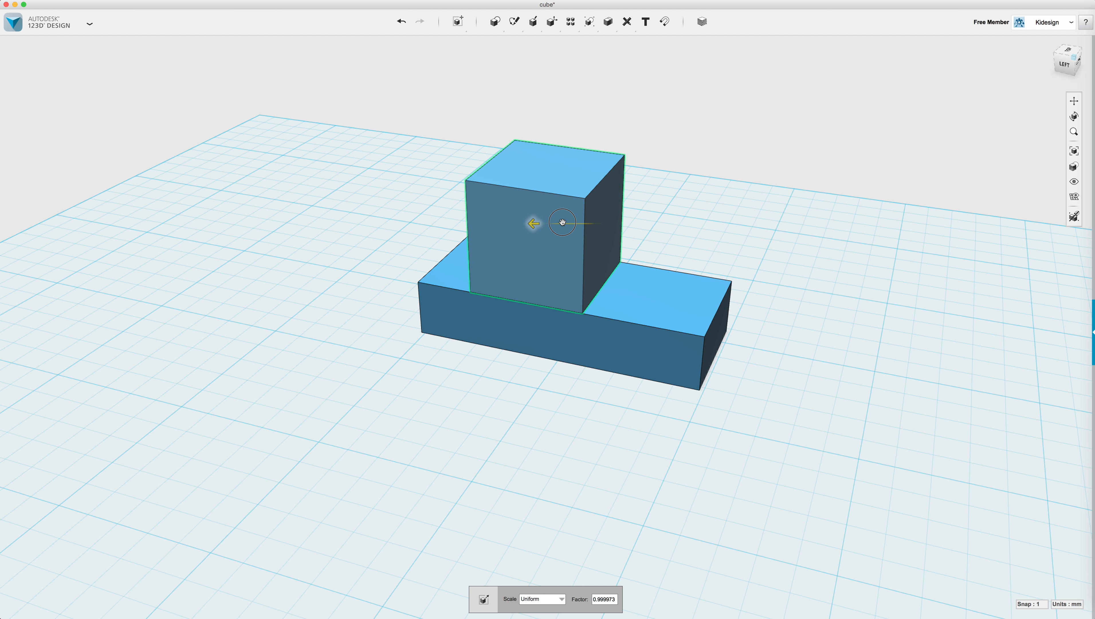
Scale the cube non-uniformly to X 1.31932, Y 0.679065, Z 1.12173.
{"action": "left_click", "coordinate": [545, 599]}
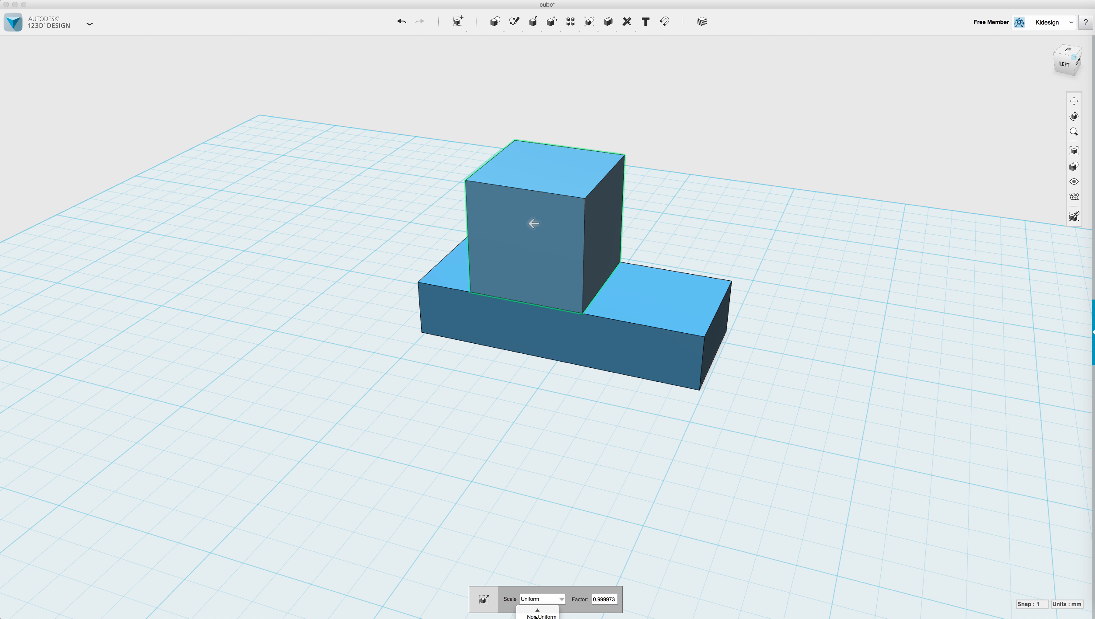
{"action": "left_click", "coordinate": [535, 615]}
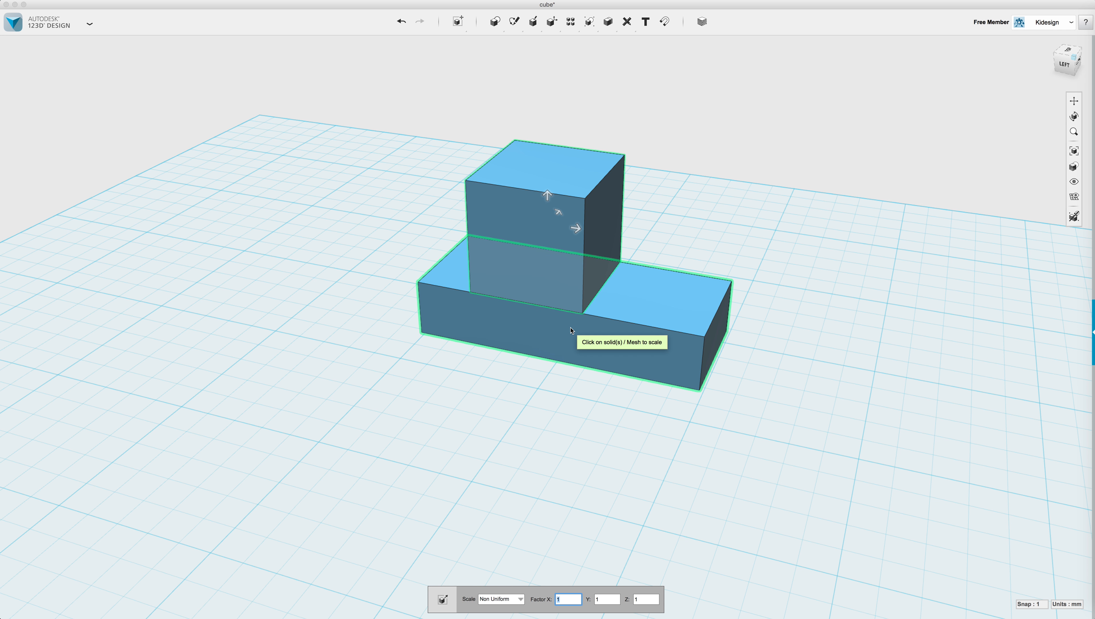
{"action": "left_click_drag", "start_coordinate": [574, 228], "coordinate": [556, 206]}
{"action": "left_click", "coordinate": [719, 178]}
{"action": "mouse_move", "coordinate": [736, 225]}
{"action": "right_mouse_down"}
{"action": "mouse_move", "coordinate": [659, 218]}
{"action": "mouse_move", "coordinate": [739, 231]}
{"action": "right_mouse_up"}
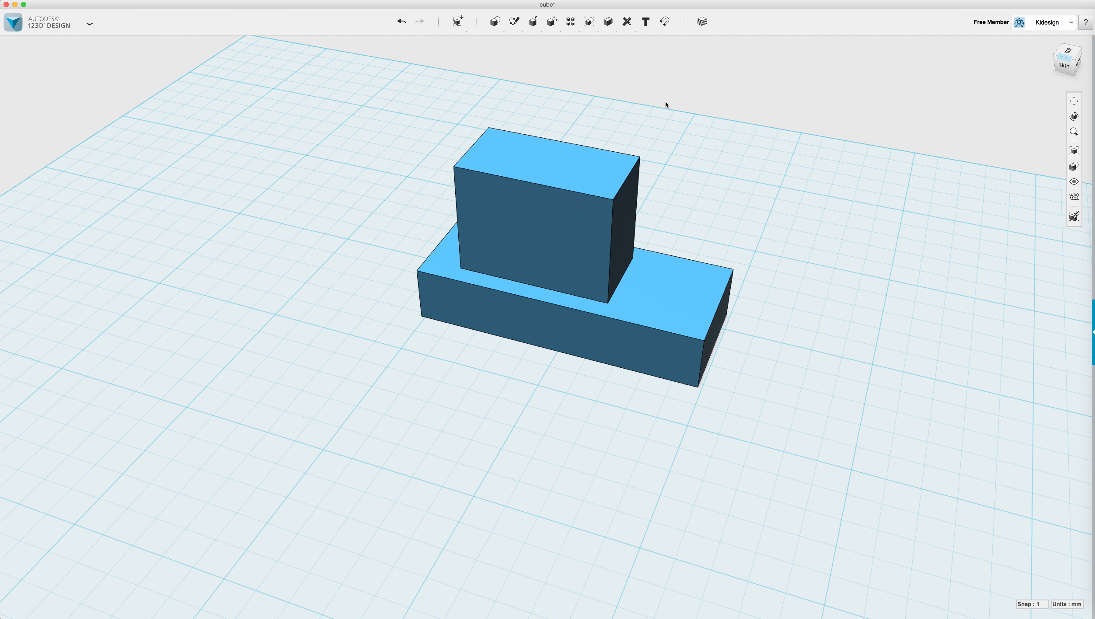
Attach a radius 10, height 20 cylinder to the tall box's front face, then box-select the model.
{"action": "mouse_move", "coordinate": [495, 22]}
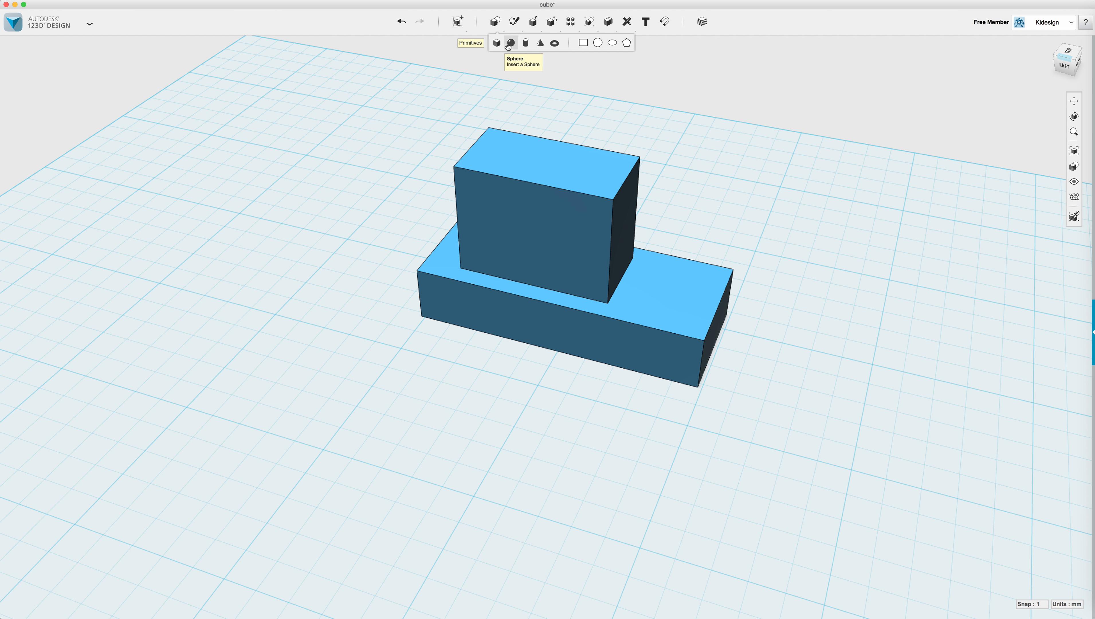
{"action": "left_click", "coordinate": [525, 43]}
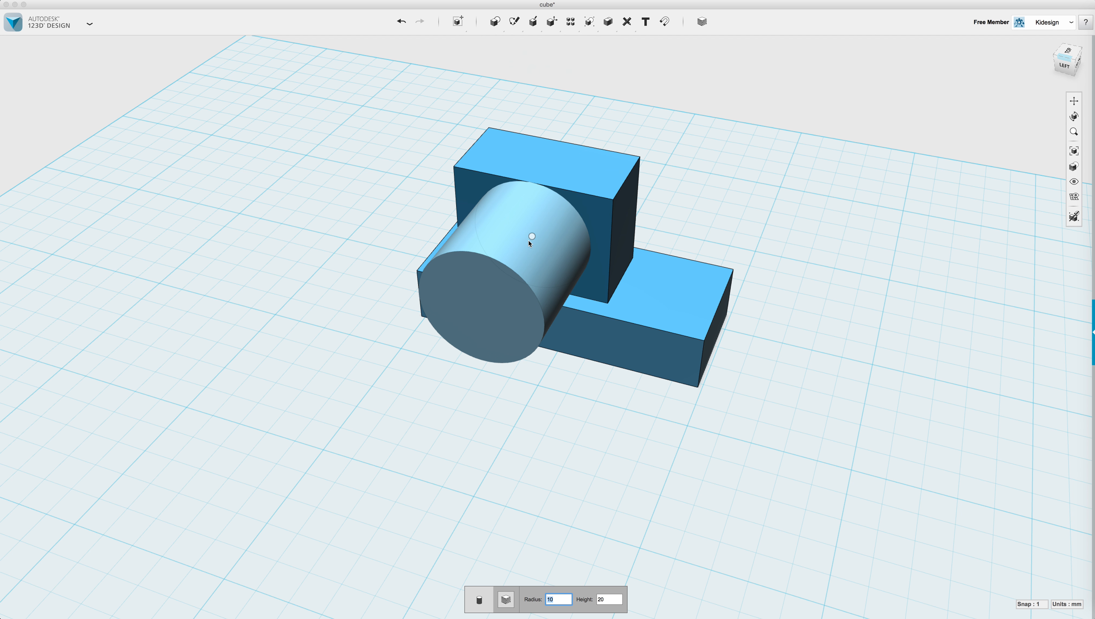
{"action": "left_click", "coordinate": [532, 236]}
{"action": "mouse_move", "coordinate": [787, 440]}
{"action": "right_mouse_down"}
{"action": "mouse_move", "coordinate": [794, 435]}
{"action": "mouse_move", "coordinate": [731, 399]}
{"action": "mouse_move", "coordinate": [818, 418]}
{"action": "mouse_move", "coordinate": [763, 432]}
{"action": "mouse_move", "coordinate": [787, 442]}
{"action": "right_mouse_up"}
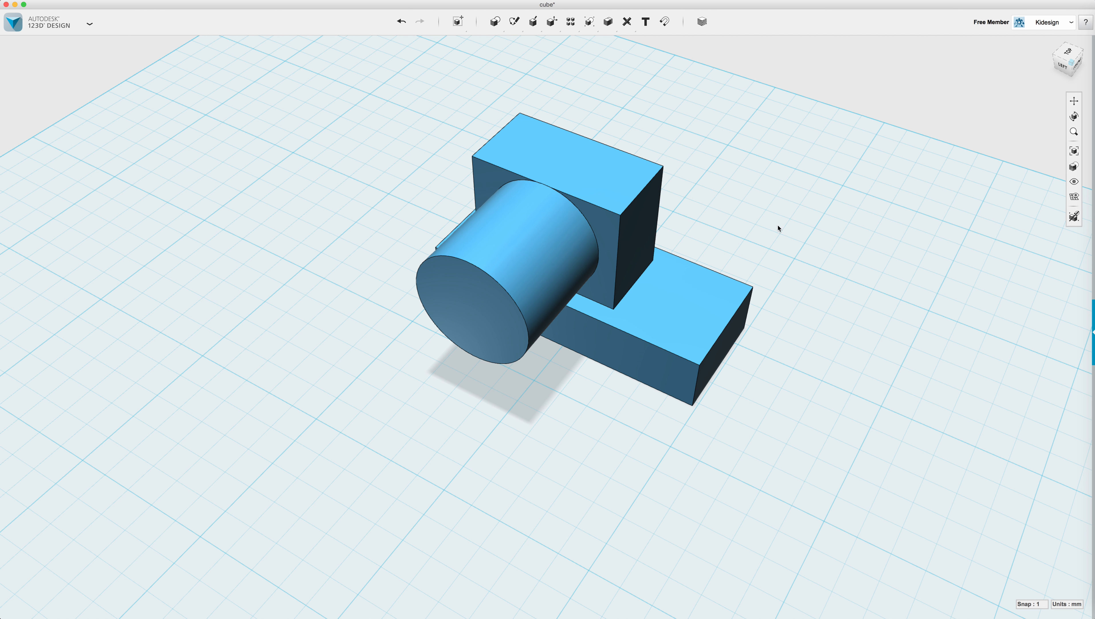
{"action": "left_click_drag", "start_coordinate": [341, 69], "coordinate": [844, 495]}
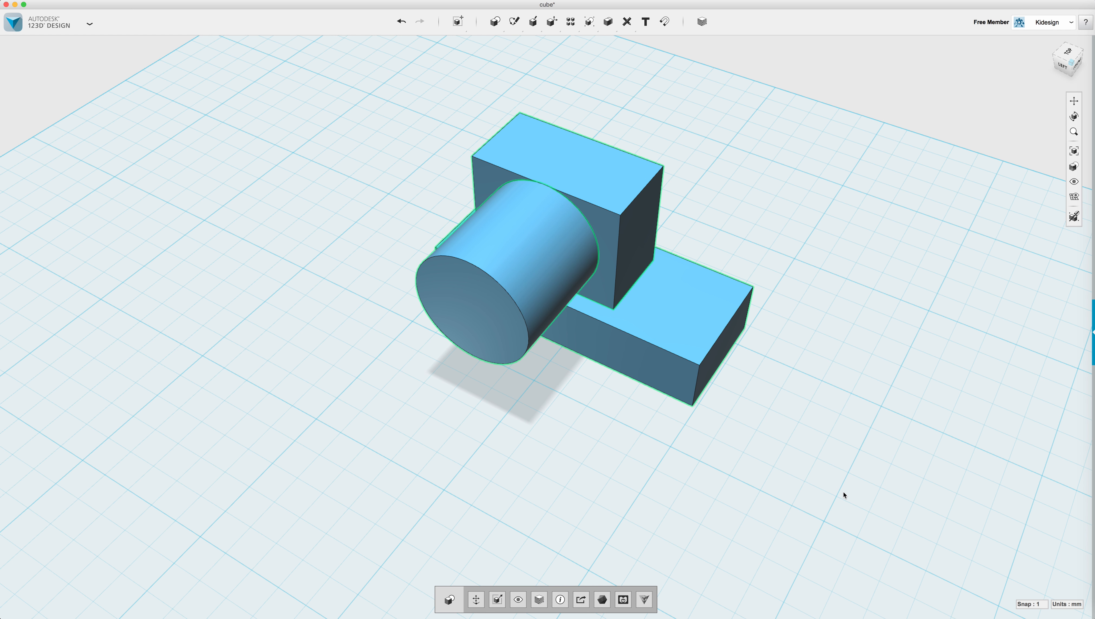
Delete the box-and-cylinder solids, try undo, and redo the deletion so the grid ends empty.
{"action": "key", "text": "Delete"}
{"action": "scroll", "coordinate": [646, 286], "scroll_direction": "down", "scroll_amount": 5}
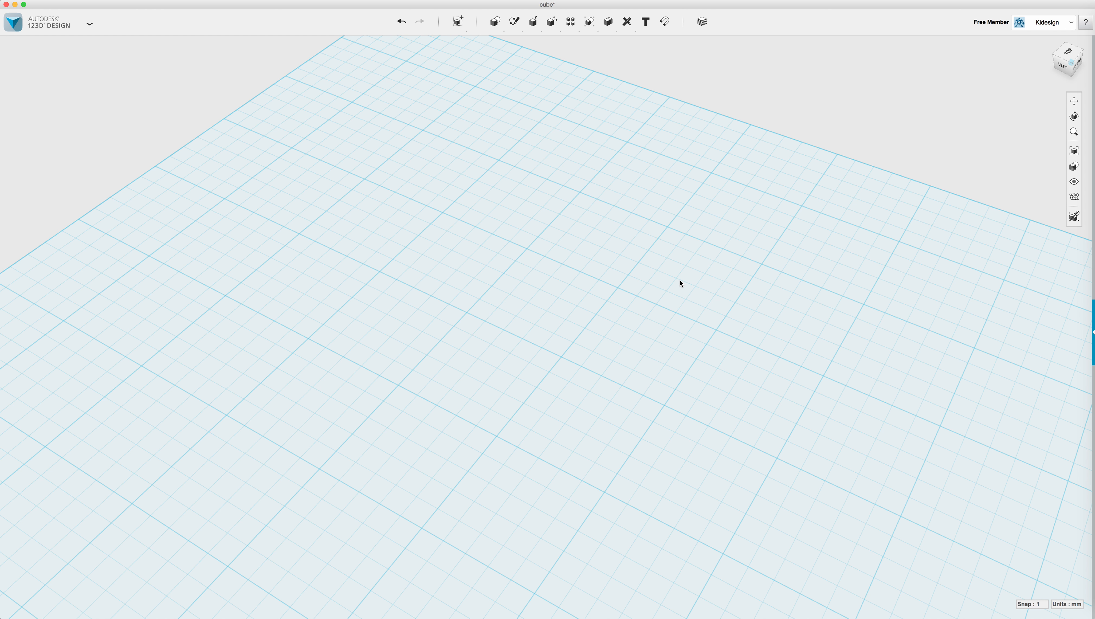
{"action": "key", "text": "super+z"}
{"action": "left_click", "coordinate": [740, 254]}
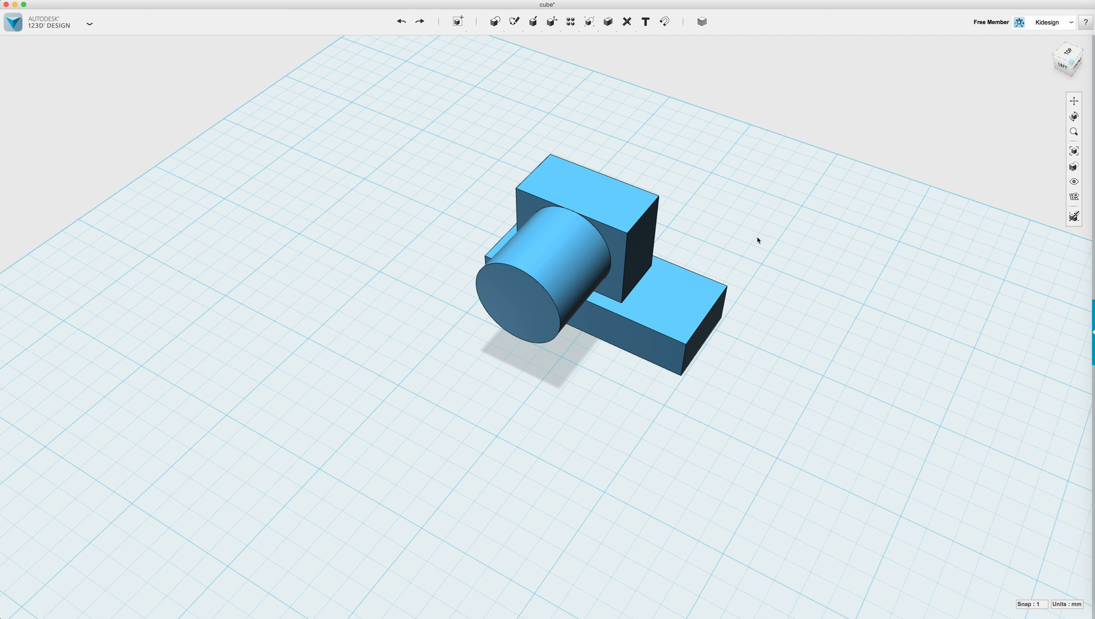
{"action": "left_click", "coordinate": [398, 20]}
{"action": "left_click", "coordinate": [420, 22]}
{"action": "left_click", "coordinate": [420, 22]}
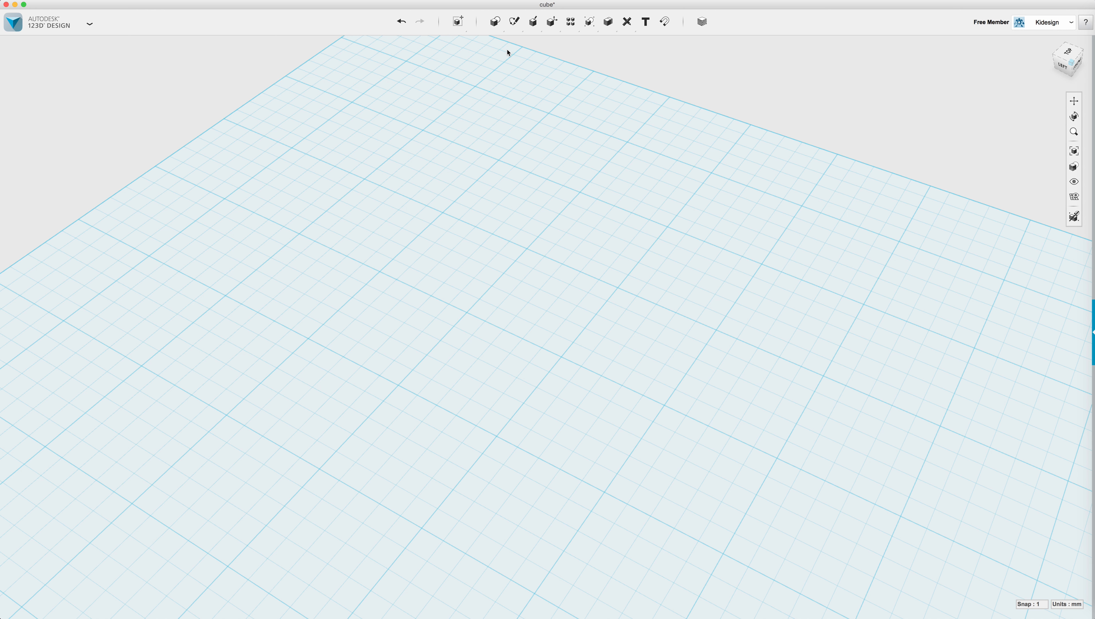
{"action": "mouse_move", "coordinate": [510, 29]}
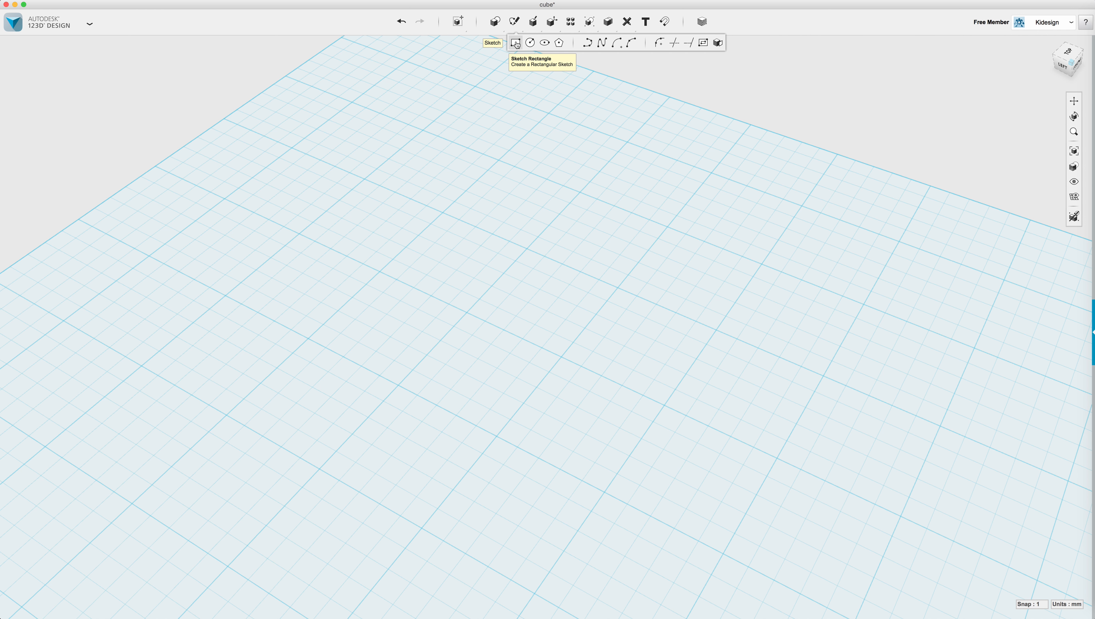
Sketch an ellipse on the grid by its center and two axes, then exit the sketch.
{"action": "left_click", "coordinate": [545, 44]}
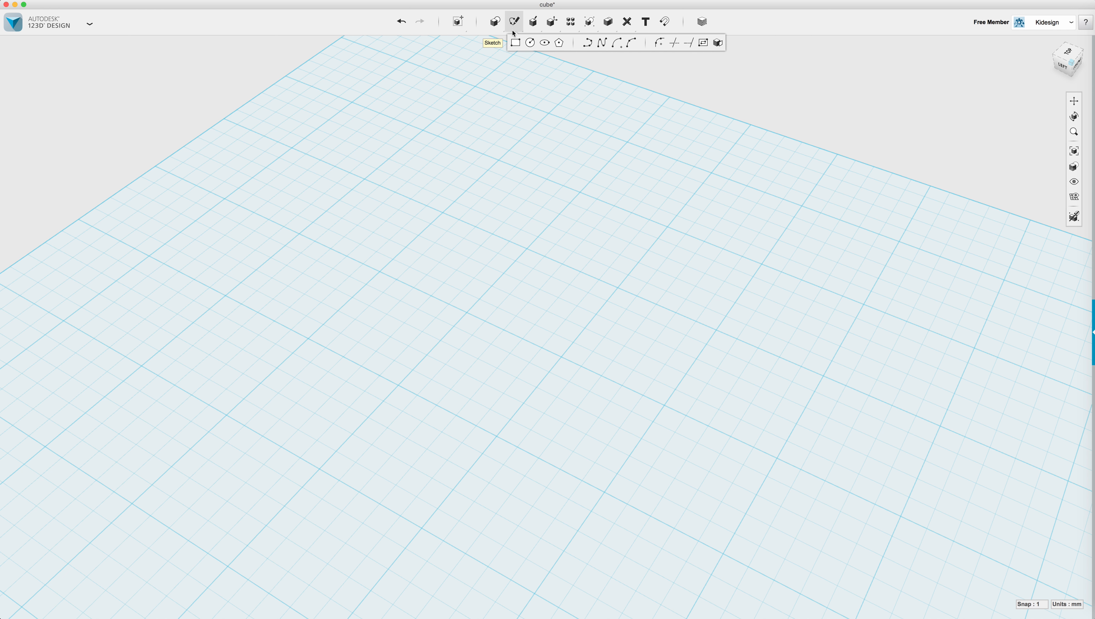
{"action": "left_click", "coordinate": [544, 44]}
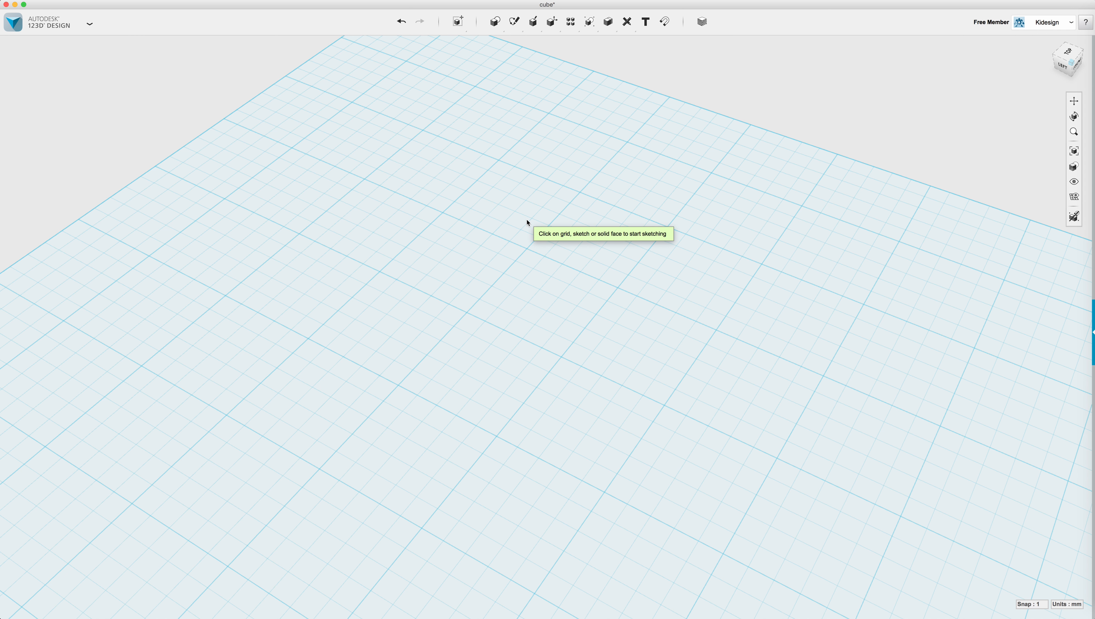
{"action": "left_click", "coordinate": [518, 222]}
{"action": "left_click", "coordinate": [500, 215]}
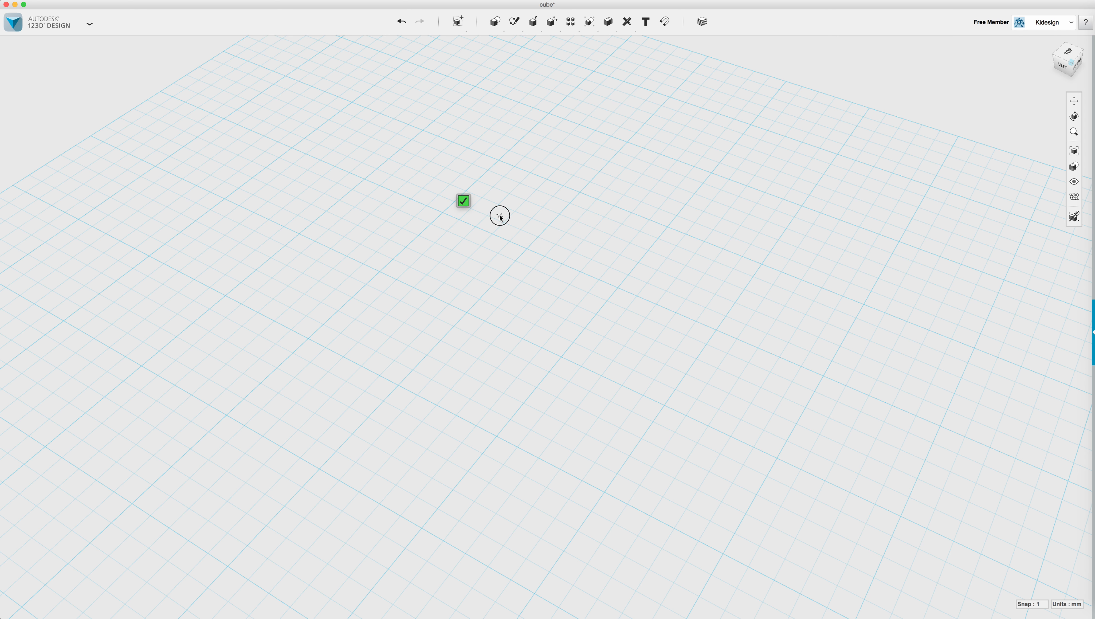
{"action": "left_click", "coordinate": [621, 216]}
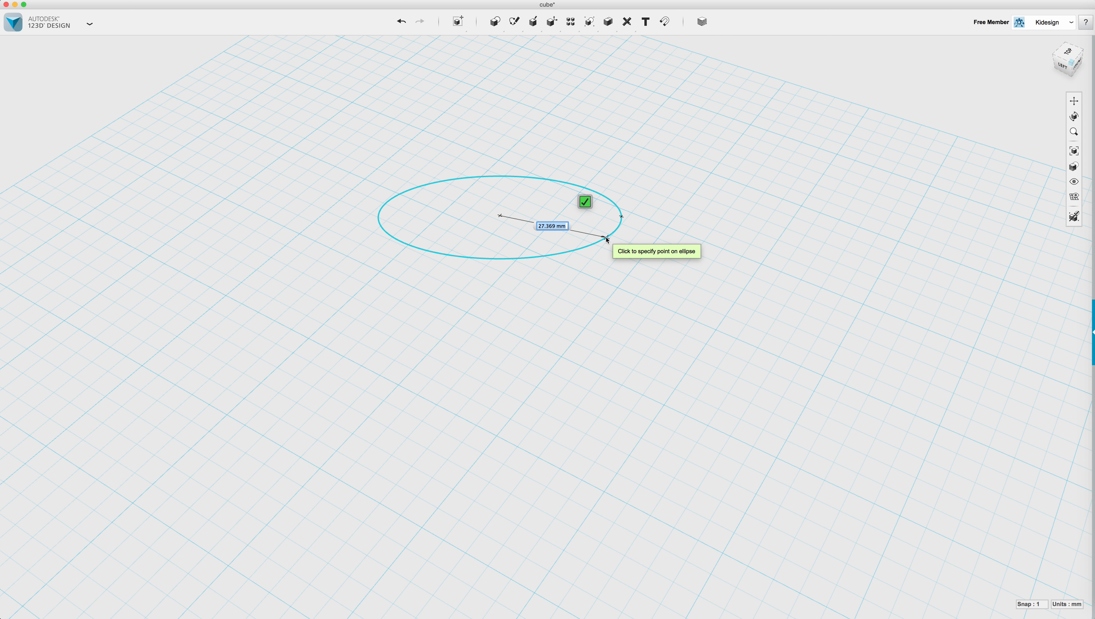
{"action": "left_click", "coordinate": [606, 237]}
{"action": "left_click", "coordinate": [570, 221]}
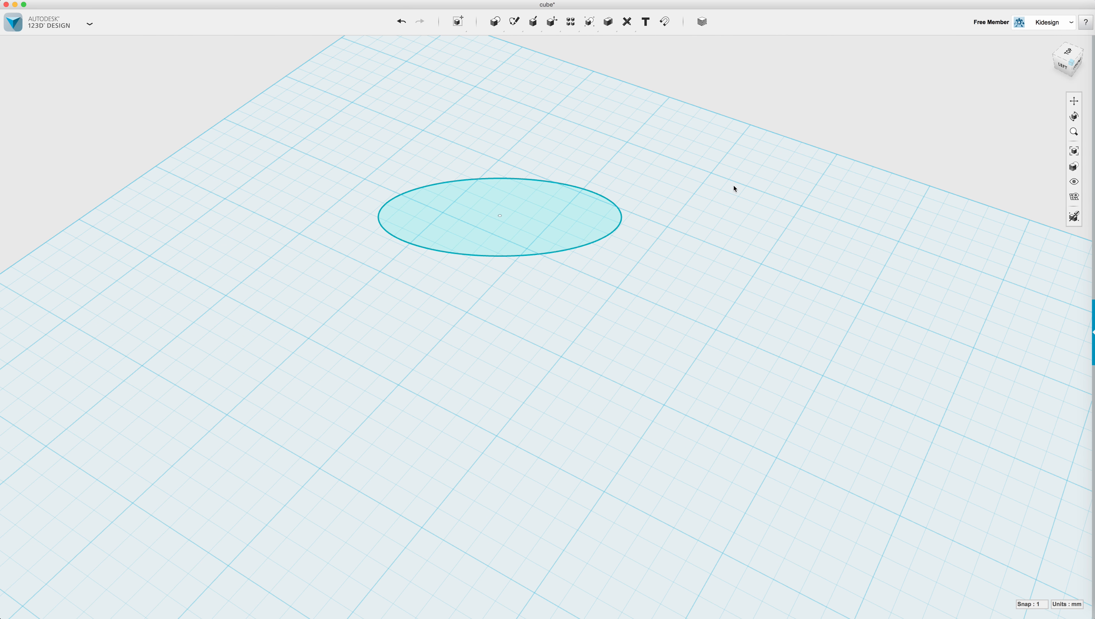
Extrude the ellipse 10 mm into a flat oval solid.
{"action": "mouse_move", "coordinate": [536, 27]}
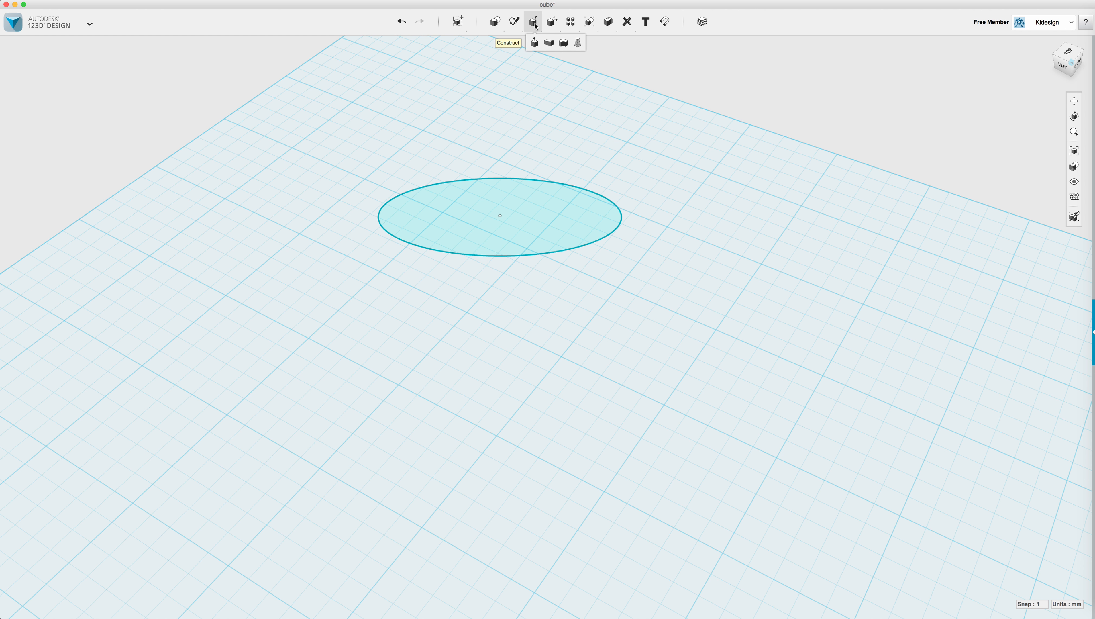
{"action": "left_click", "coordinate": [534, 42]}
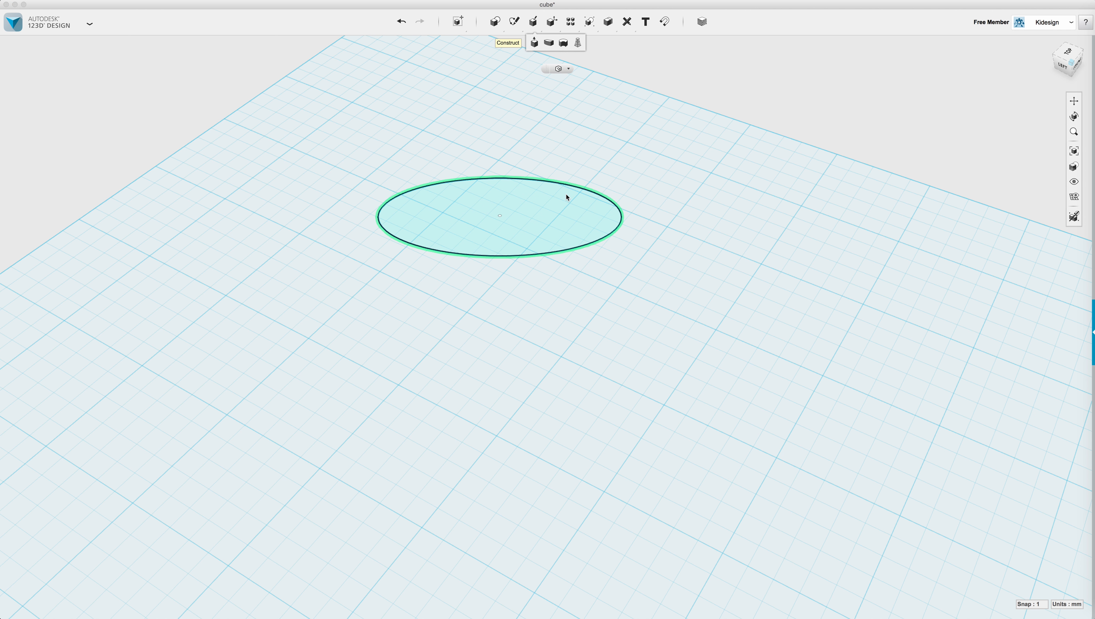
{"action": "left_click", "coordinate": [511, 203]}
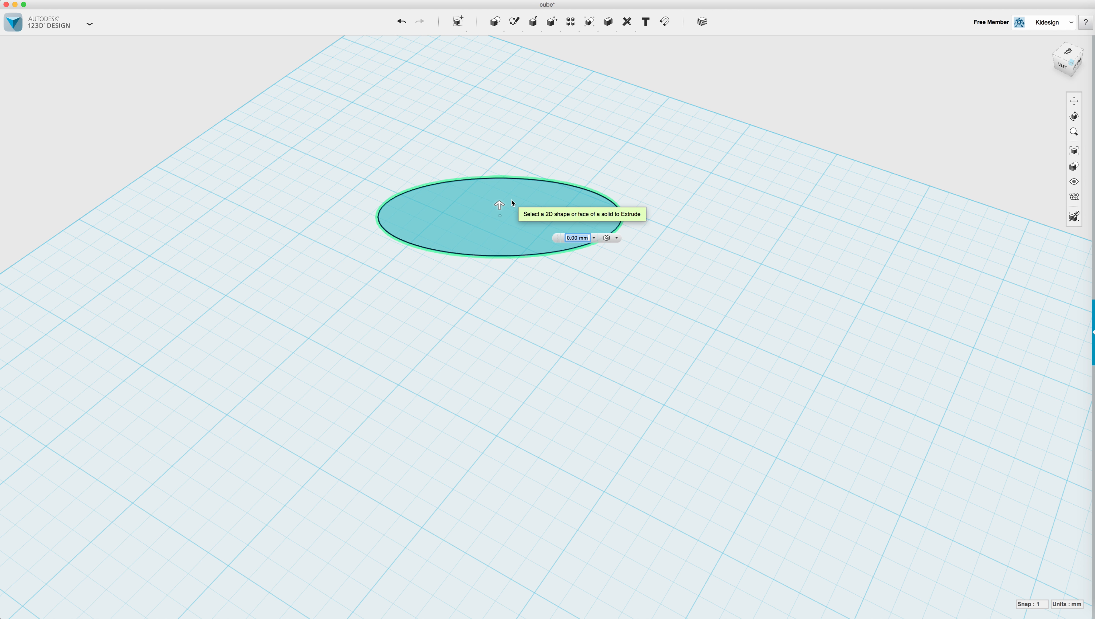
{"action": "left_click_drag", "start_coordinate": [499, 205], "coordinate": [499, 173]}
{"action": "right_click_drag", "start_coordinate": [485, 331], "coordinate": [443, 328]}
{"action": "mouse_move", "coordinate": [515, 24]}
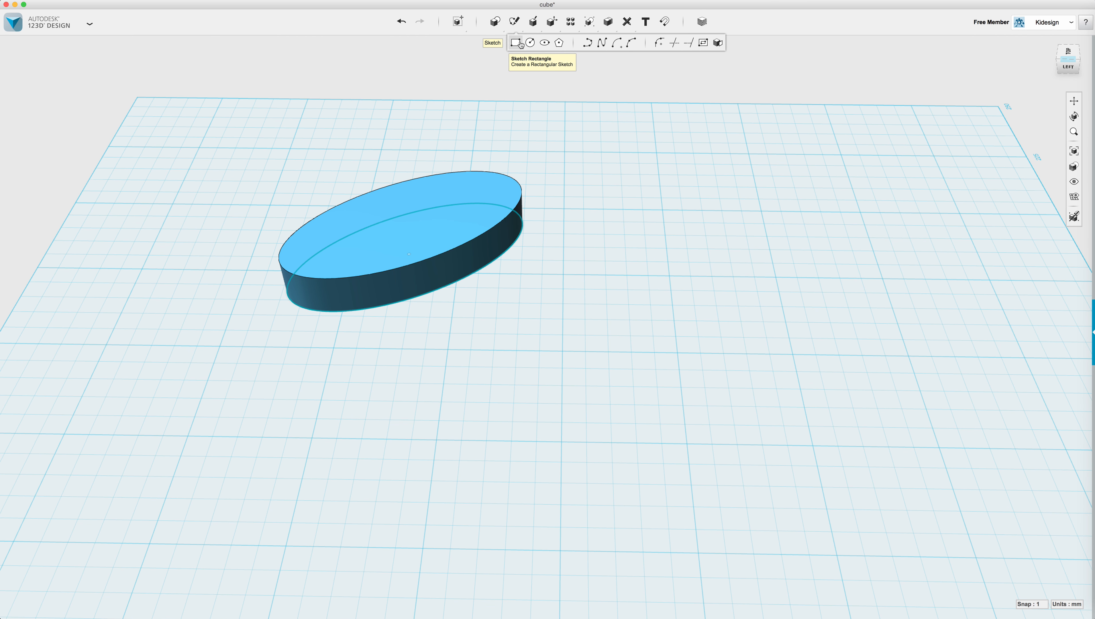
Draw a closed stepped polyline beside the ellipse, including 3.980 mm and 2.500 mm steps.
{"action": "left_click", "coordinate": [588, 44]}
{"action": "left_click", "coordinate": [585, 210]}
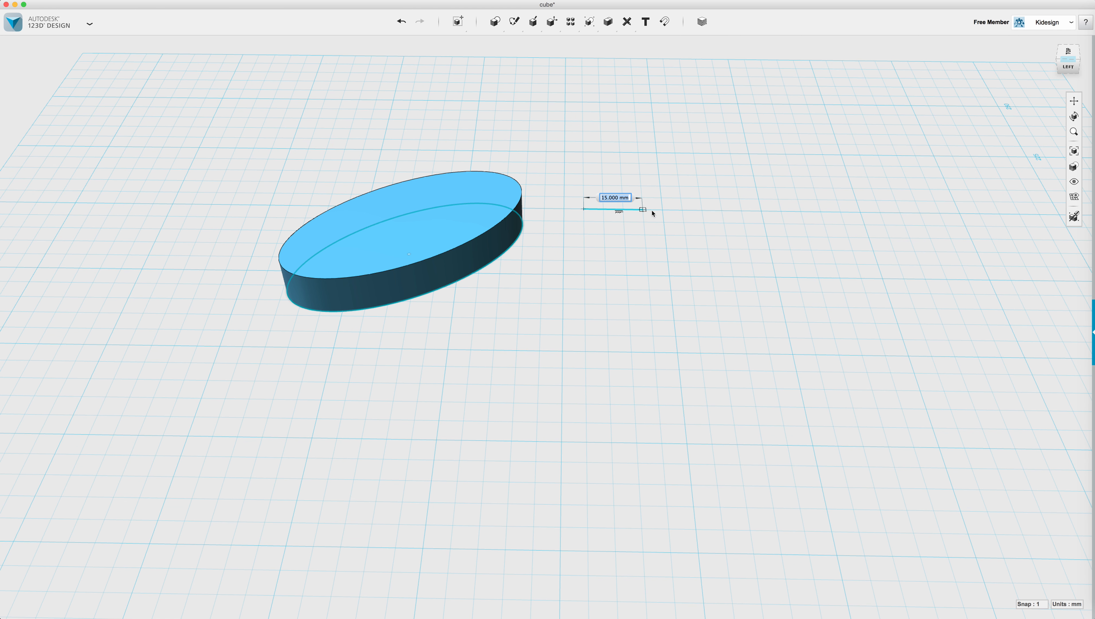
{"action": "left_click", "coordinate": [662, 210]}
{"action": "left_click", "coordinate": [665, 235]}
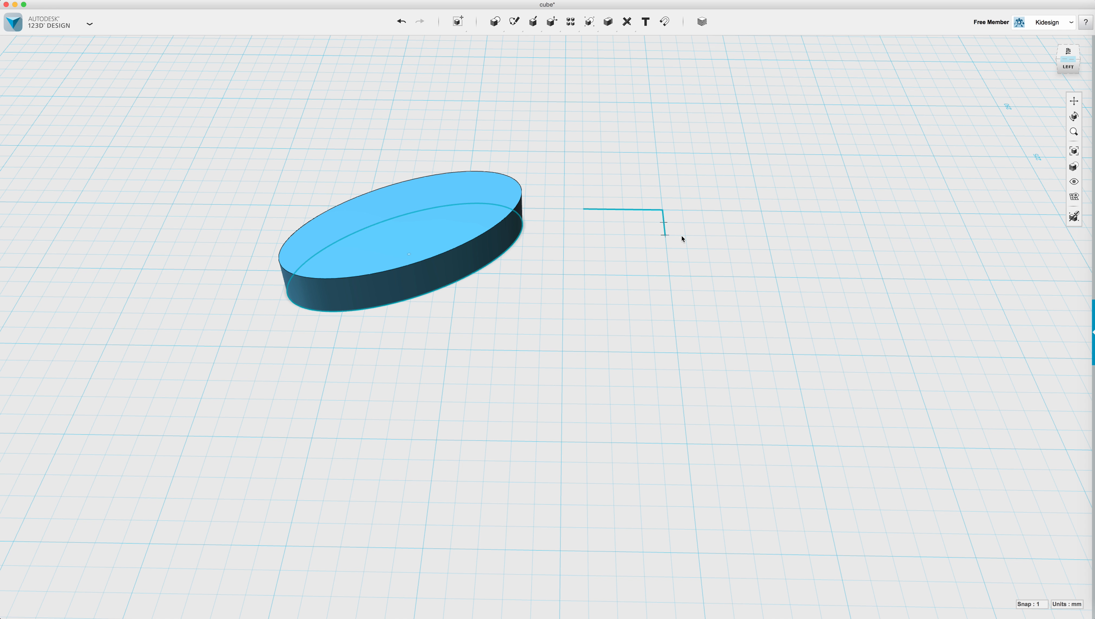
{"action": "left_click", "coordinate": [706, 237]}
{"action": "left_click", "coordinate": [708, 249]}
{"action": "left_click", "coordinate": [729, 249]}
{"action": "left_click", "coordinate": [732, 276]}
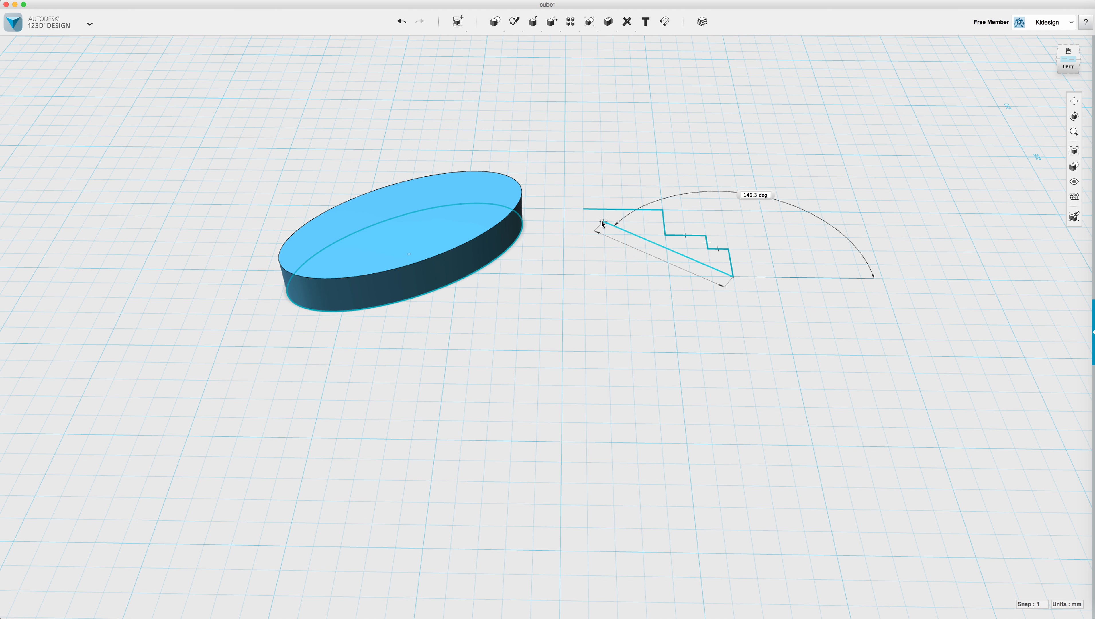
{"action": "left_click", "coordinate": [583, 210]}
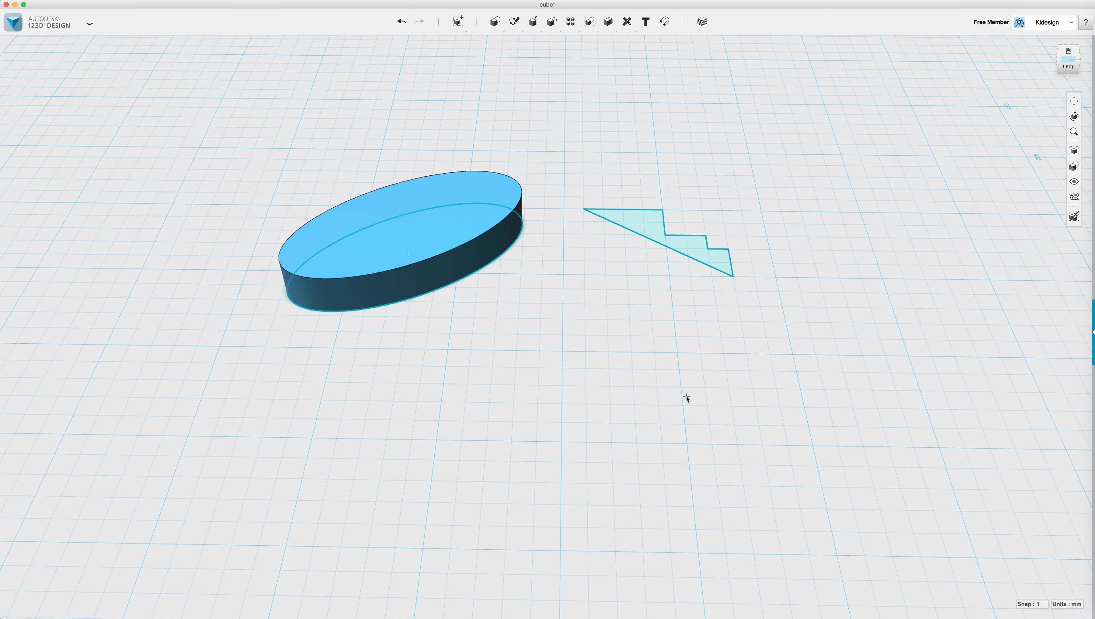
{"action": "key", "text": "Escape"}
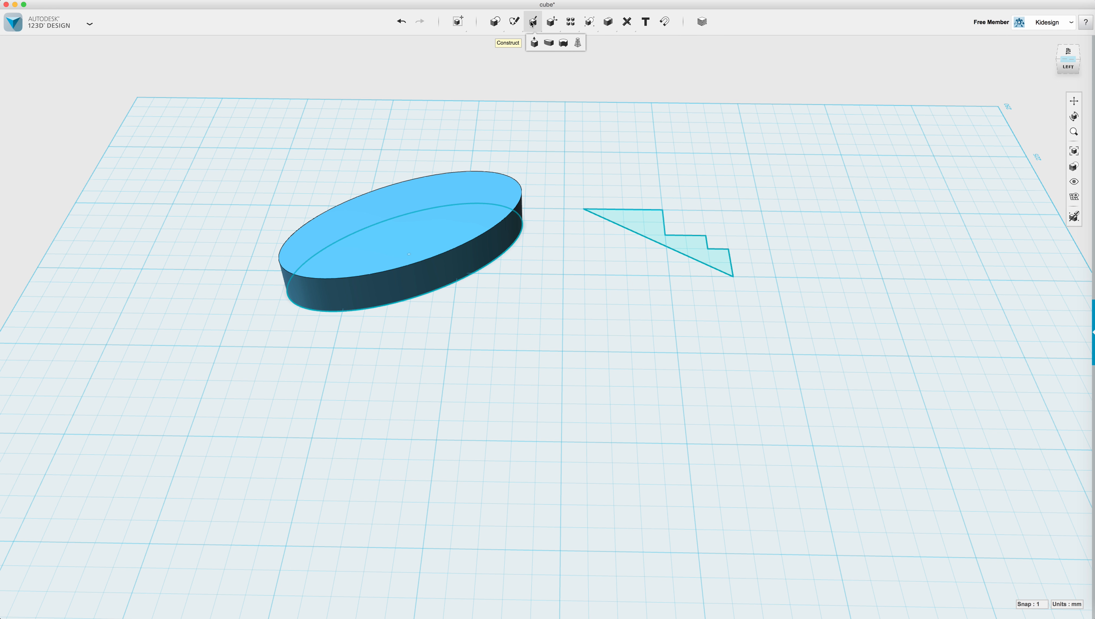
Extrude the stepped outline 12 mm into a solid.
{"action": "left_click", "coordinate": [533, 43]}
{"action": "left_click", "coordinate": [692, 251]}
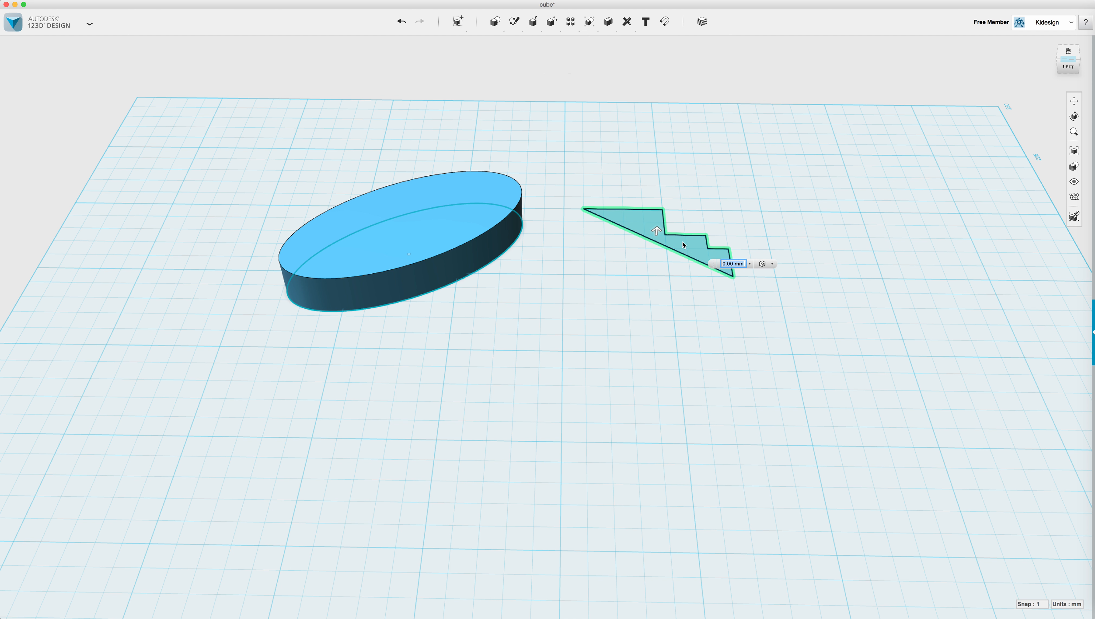
{"action": "left_click", "coordinate": [670, 284]}
{"action": "mouse_move", "coordinate": [730, 312]}
{"action": "right_mouse_down"}
{"action": "mouse_move", "coordinate": [687, 308]}
{"action": "mouse_move", "coordinate": [677, 284]}
{"action": "mouse_move", "coordinate": [754, 319]}
{"action": "mouse_move", "coordinate": [727, 308]}
{"action": "right_mouse_up"}
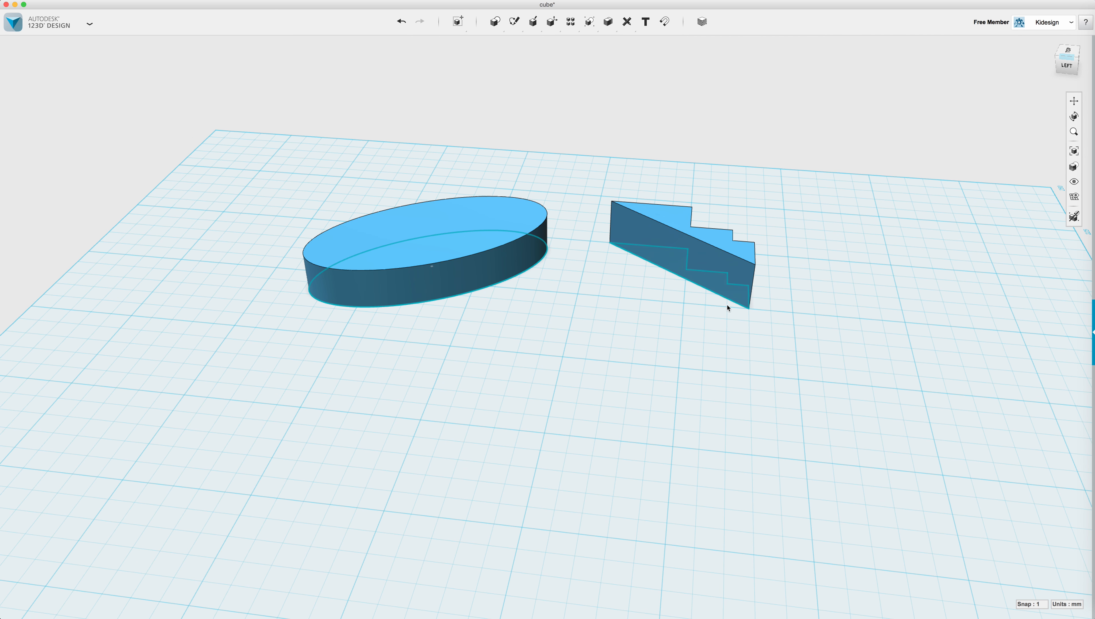
{"action": "mouse_move", "coordinate": [514, 23]}
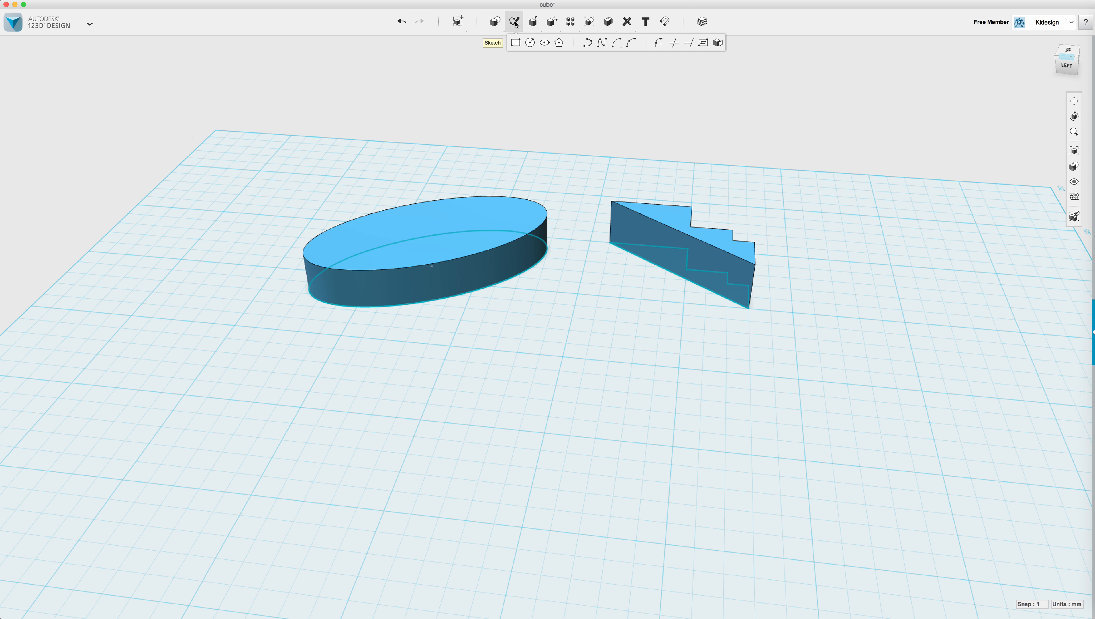
Draw a closed freeform spline blob on the grid in front of the two solids and exit the sketch.
{"action": "left_click", "coordinate": [600, 44]}
{"action": "left_click", "coordinate": [578, 340]}
{"action": "left_click", "coordinate": [504, 359]}
{"action": "left_click", "coordinate": [541, 316]}
{"action": "left_click", "coordinate": [610, 312]}
{"action": "left_click", "coordinate": [636, 364]}
{"action": "left_click", "coordinate": [690, 349]}
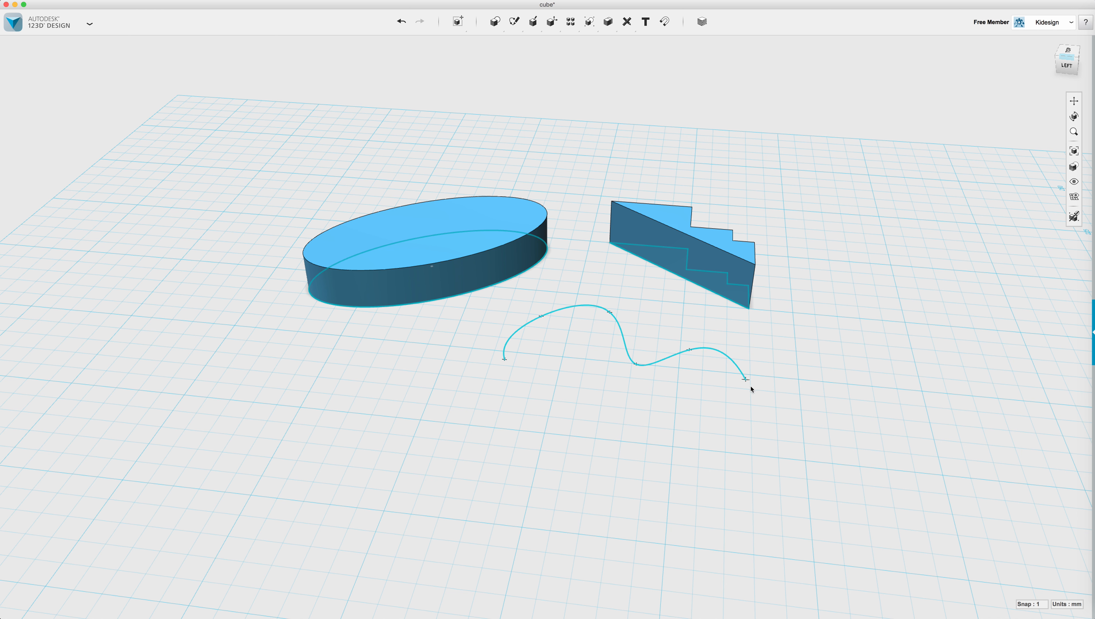
{"action": "left_click", "coordinate": [755, 398]}
{"action": "left_click", "coordinate": [710, 452]}
{"action": "left_click", "coordinate": [597, 421]}
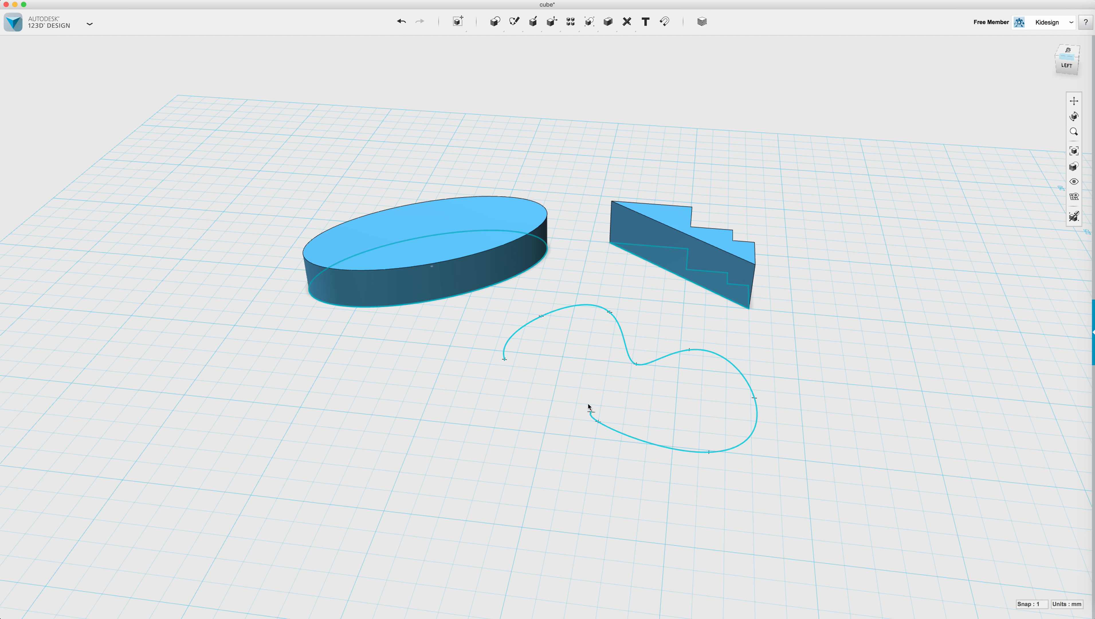
{"action": "left_click", "coordinate": [562, 363]}
{"action": "left_click", "coordinate": [533, 376]}
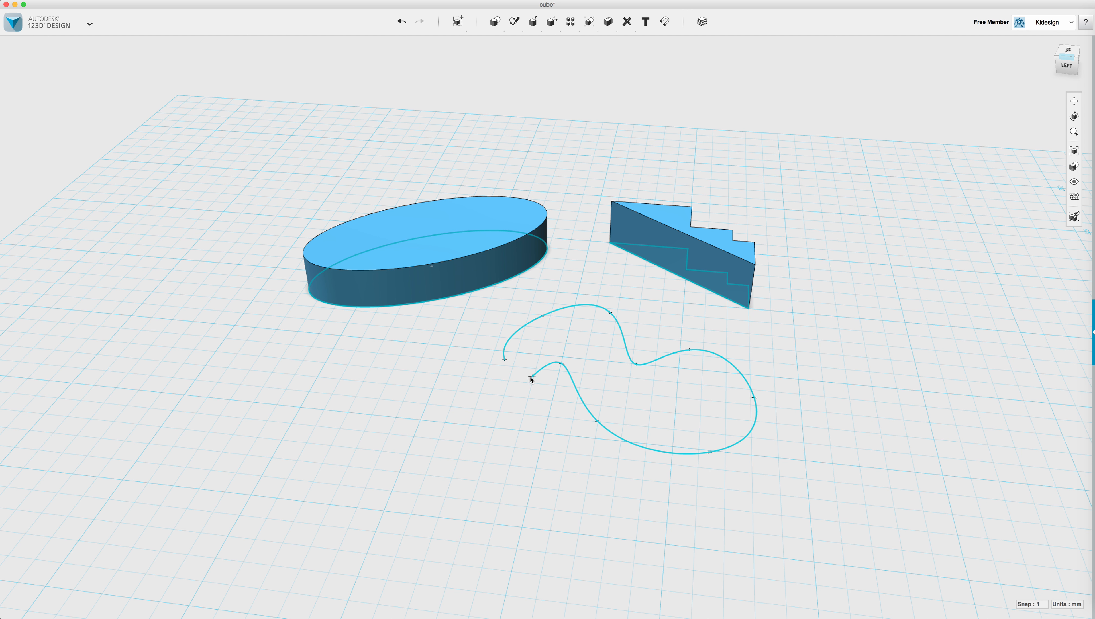
{"action": "left_click", "coordinate": [504, 359]}
{"action": "mouse_move", "coordinate": [618, 529]}
{"action": "right_mouse_down"}
{"action": "mouse_move", "coordinate": [626, 494]}
{"action": "mouse_move", "coordinate": [577, 503]}
{"action": "mouse_move", "coordinate": [612, 512]}
{"action": "right_mouse_up"}
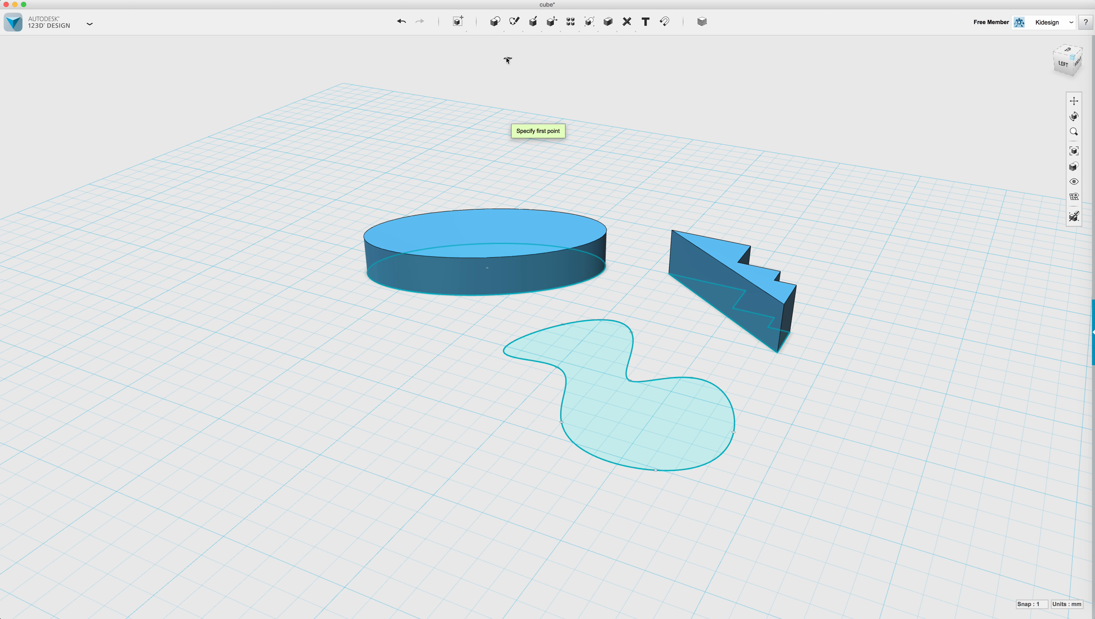
{"action": "key", "text": "Escape"}
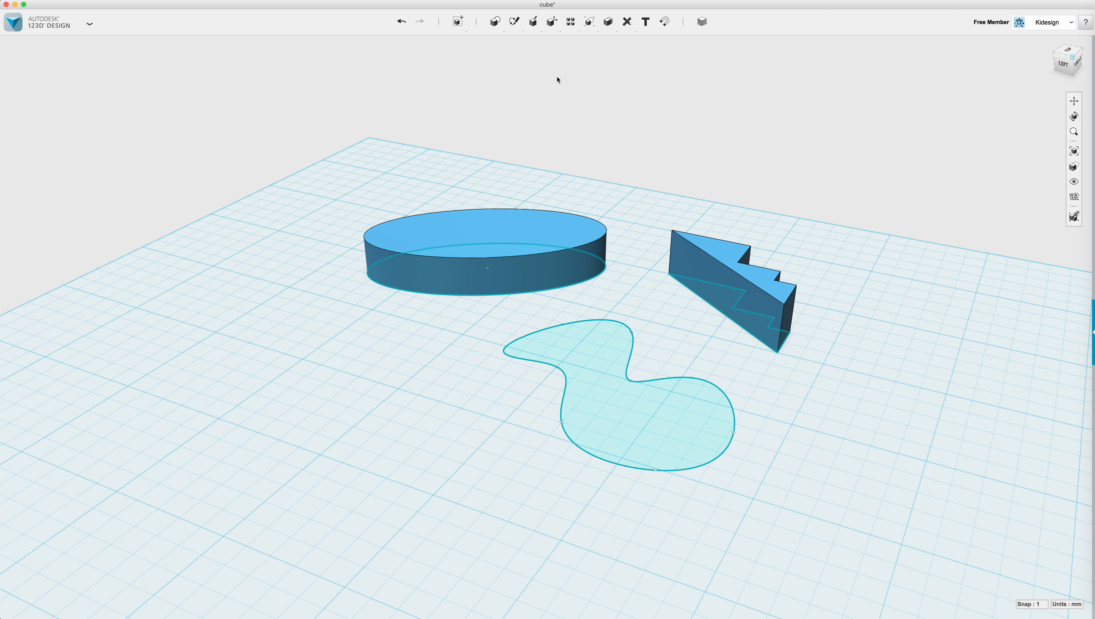
Extrude the blob profile 8 mm into a flat curvy solid.
{"action": "mouse_move", "coordinate": [532, 24]}
{"action": "left_click", "coordinate": [532, 49]}
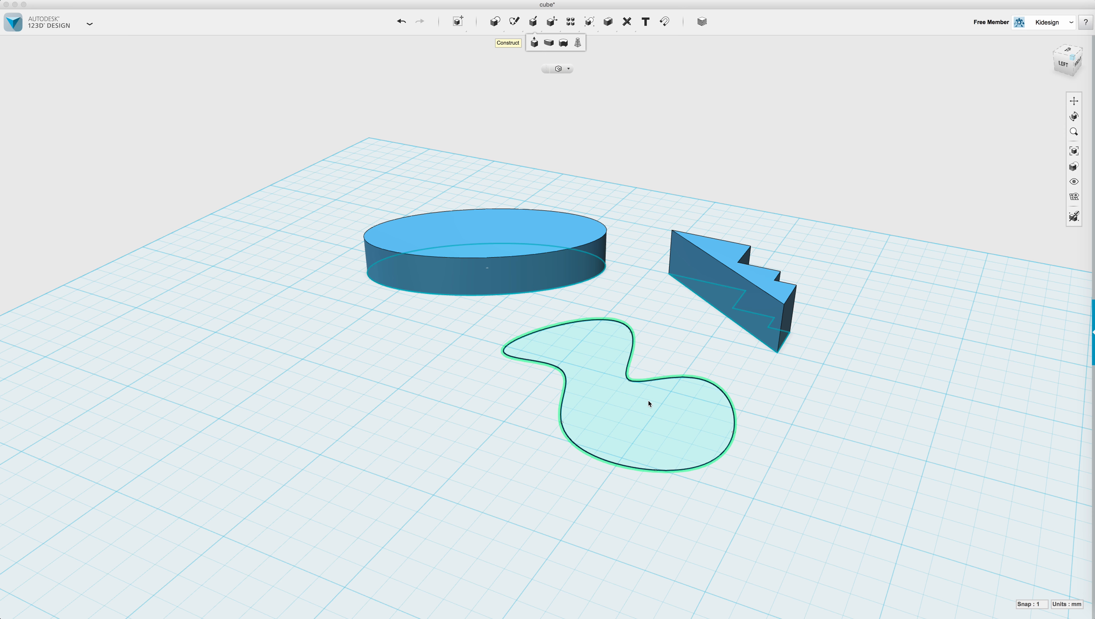
{"action": "left_click", "coordinate": [647, 414]}
{"action": "mouse_move", "coordinate": [616, 372]}
{"action": "left_mouse_down"}
{"action": "mouse_move", "coordinate": [615, 339]}
{"action": "mouse_move", "coordinate": [608, 355]}
{"action": "left_mouse_up"}
{"action": "left_click", "coordinate": [487, 417]}
{"action": "right_click_drag", "start_coordinate": [457, 423], "coordinate": [483, 428]}
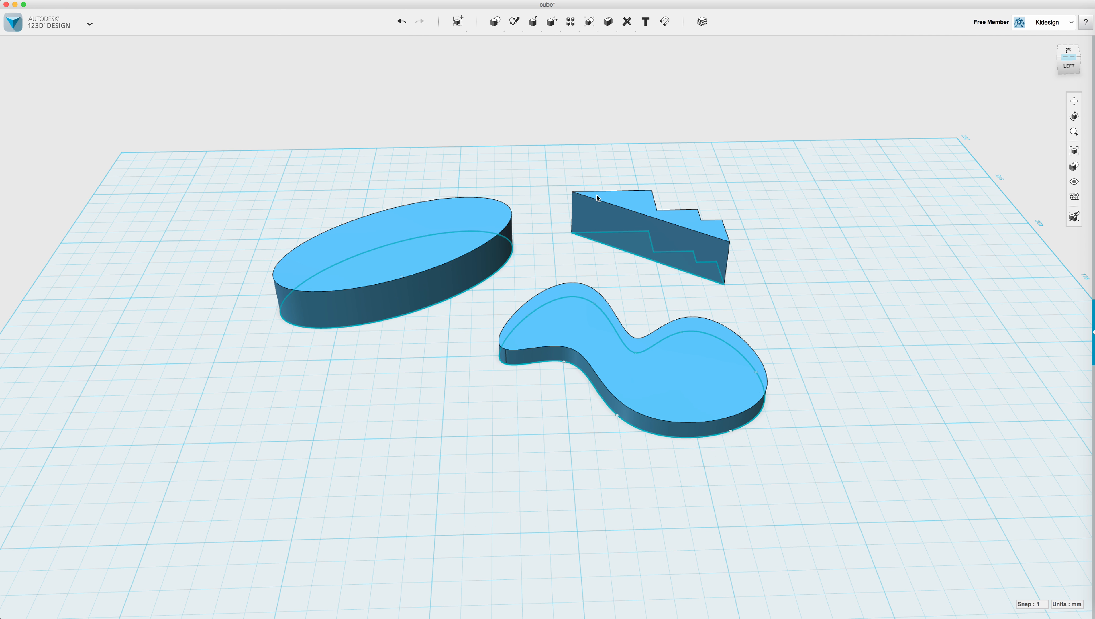
{"action": "right_click_drag", "start_coordinate": [793, 280], "coordinate": [787, 284]}
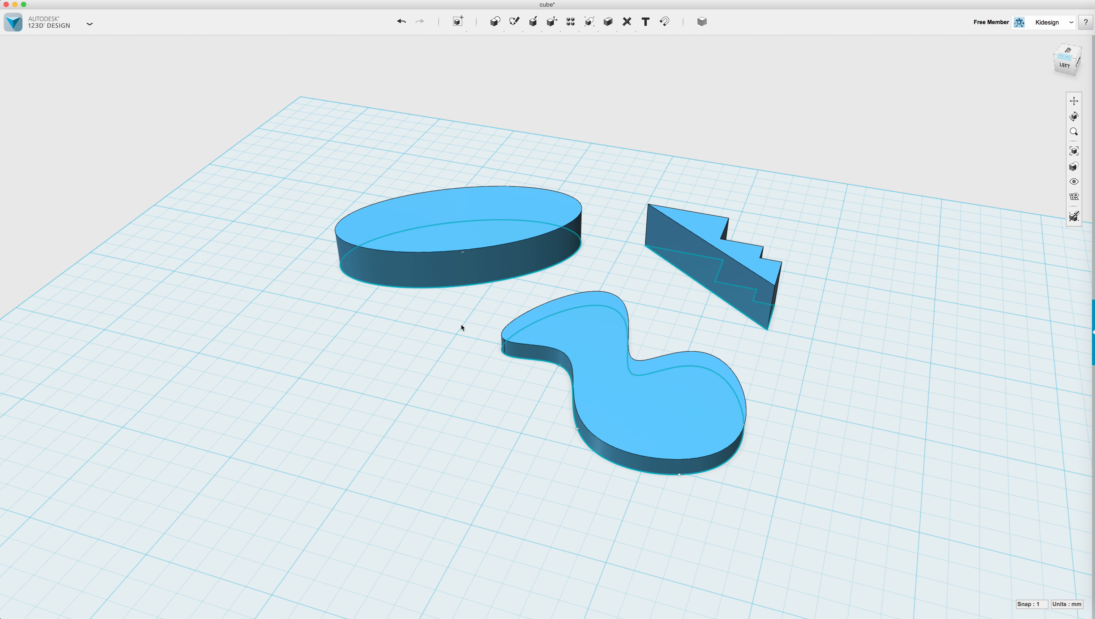
{"action": "left_click", "coordinate": [451, 281]}
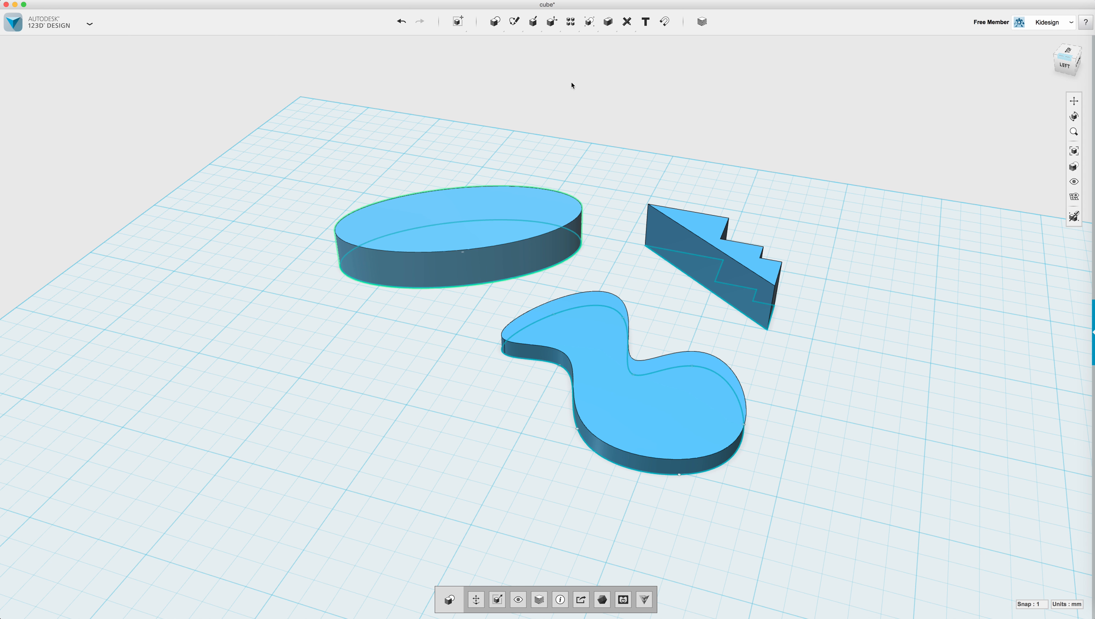
{"action": "mouse_move", "coordinate": [560, 21]}
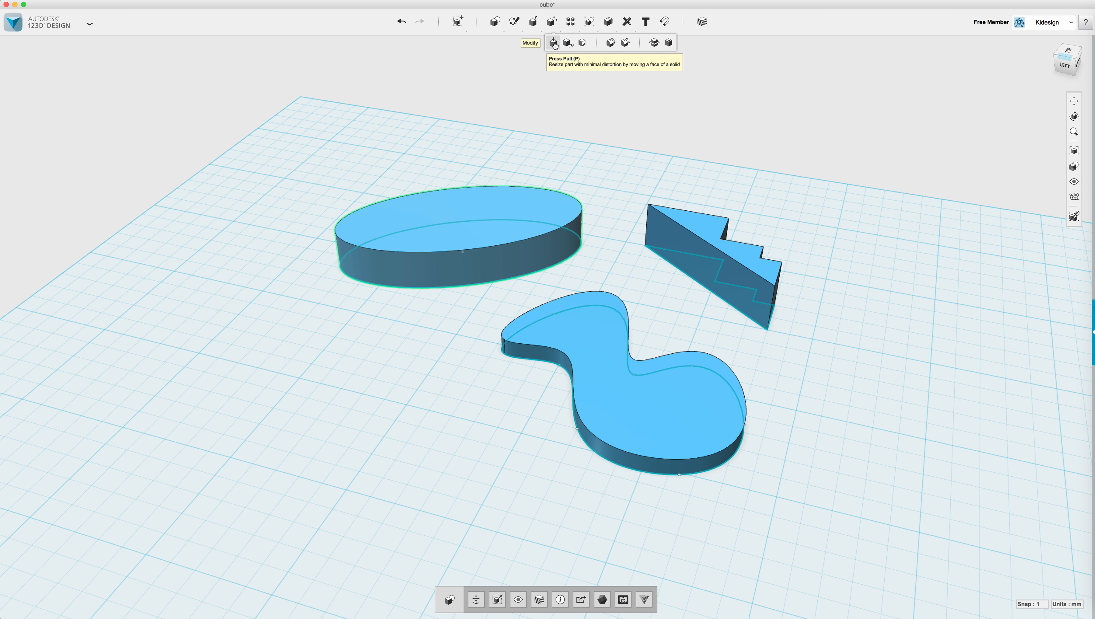
Press Pull the zigzag prism's end face outward 16 mm to lengthen it.
{"action": "right_click_drag", "start_coordinate": [826, 311], "coordinate": [751, 299]}
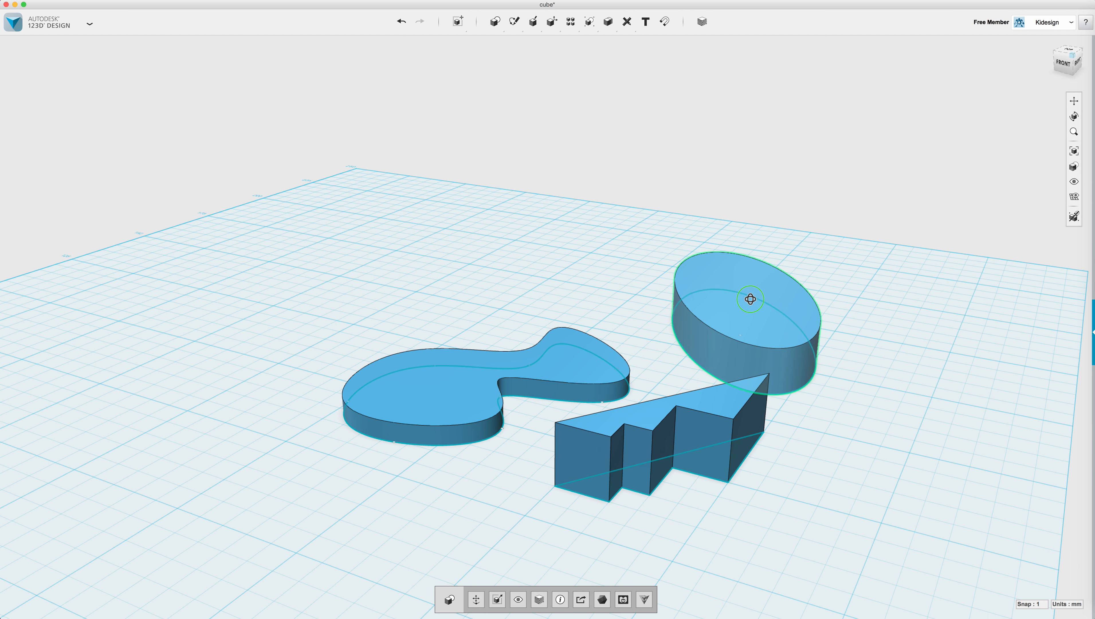
{"action": "mouse_move", "coordinate": [718, 508]}
{"action": "right_mouse_down"}
{"action": "mouse_move", "coordinate": [716, 499]}
{"action": "mouse_move", "coordinate": [709, 508]}
{"action": "right_mouse_up"}
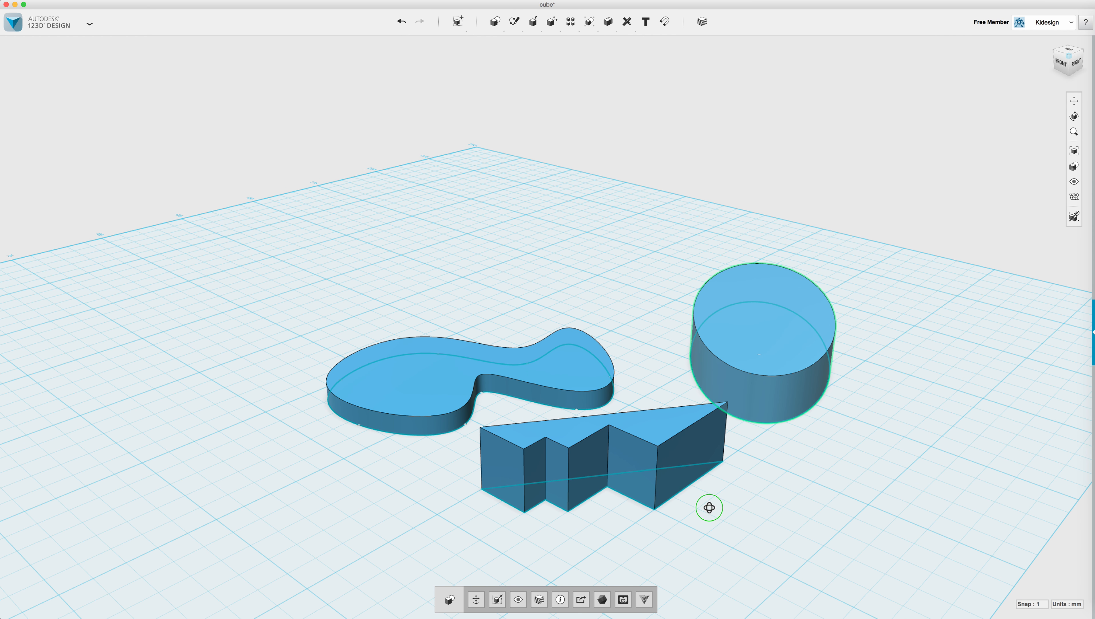
{"action": "scroll", "coordinate": [568, 526], "scroll_direction": "up", "scroll_amount": 2}
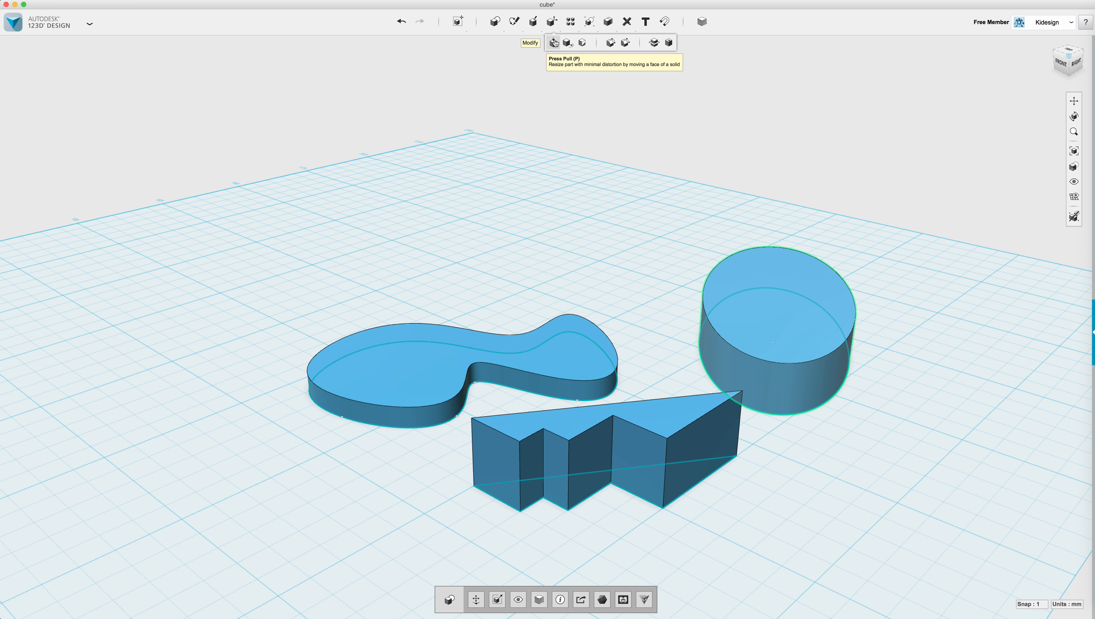
{"action": "left_click", "coordinate": [554, 42]}
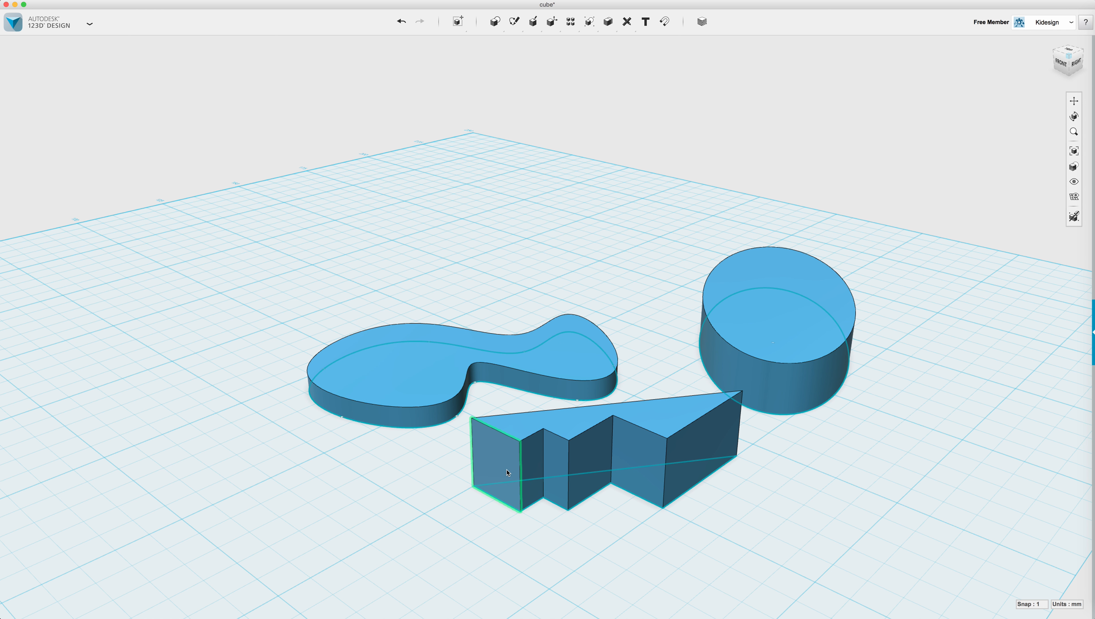
{"action": "left_click", "coordinate": [498, 463]}
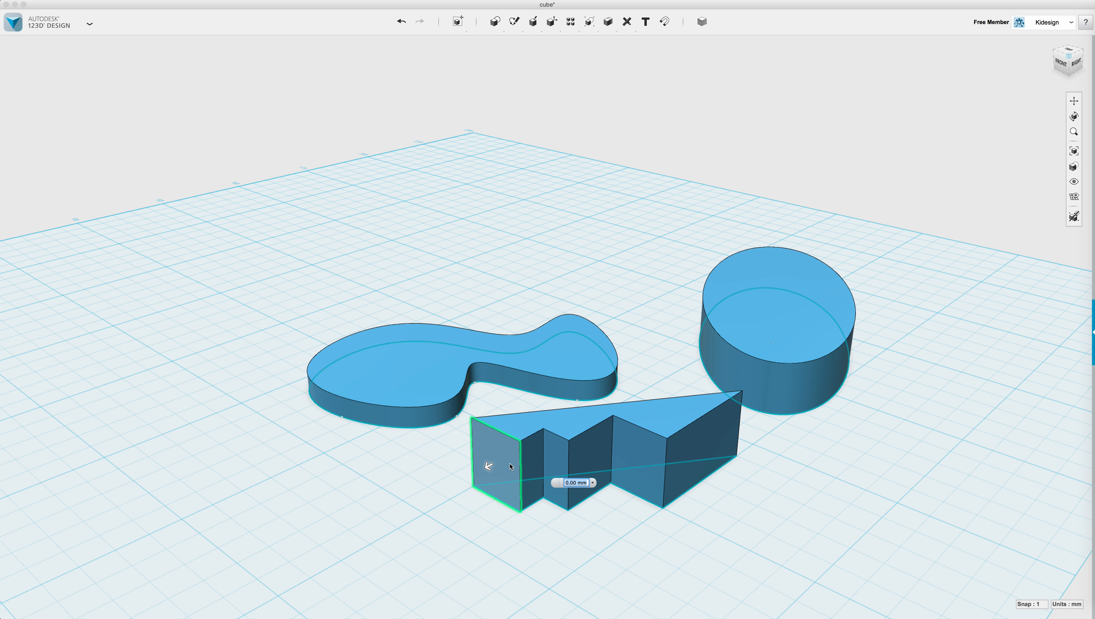
{"action": "left_click_drag", "start_coordinate": [487, 463], "coordinate": [408, 487]}
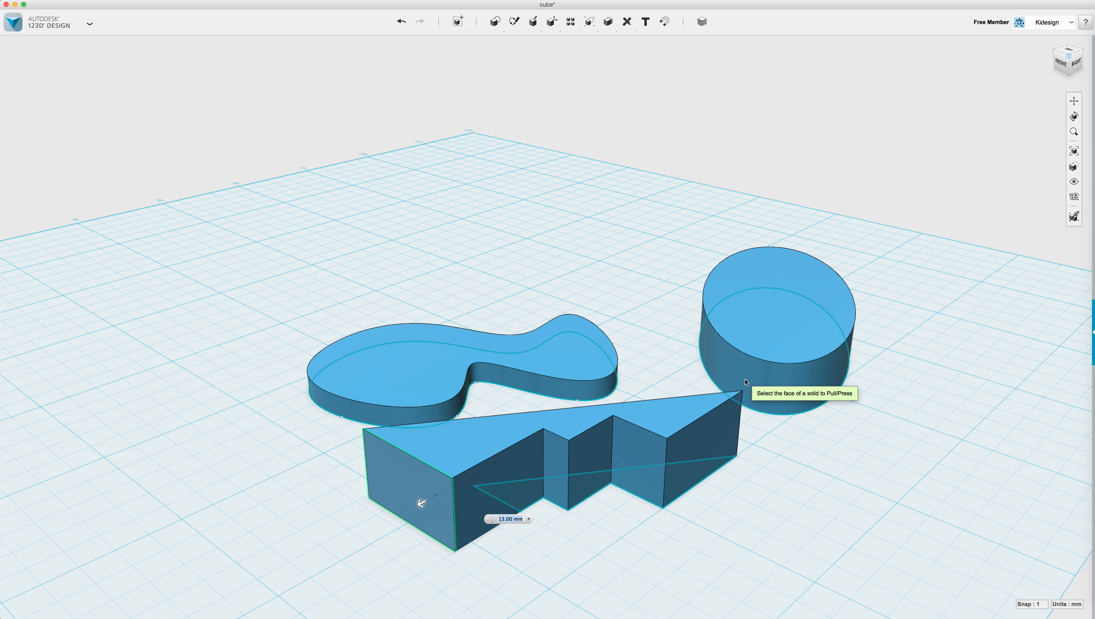
{"action": "mouse_move", "coordinate": [421, 502]}
{"action": "left_mouse_down"}
{"action": "mouse_move", "coordinate": [469, 474]}
{"action": "mouse_move", "coordinate": [404, 512]}
{"action": "left_mouse_up"}
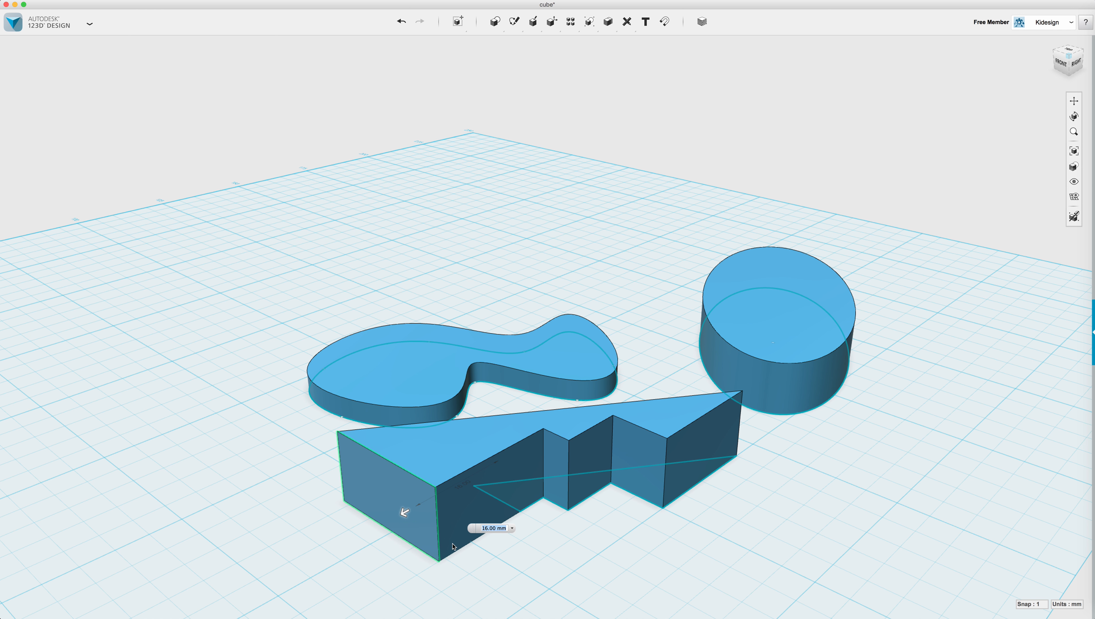
{"action": "right_click_drag", "start_coordinate": [575, 517], "coordinate": [599, 540]}
{"action": "left_click", "coordinate": [680, 543]}
{"action": "mouse_move", "coordinate": [551, 22]}
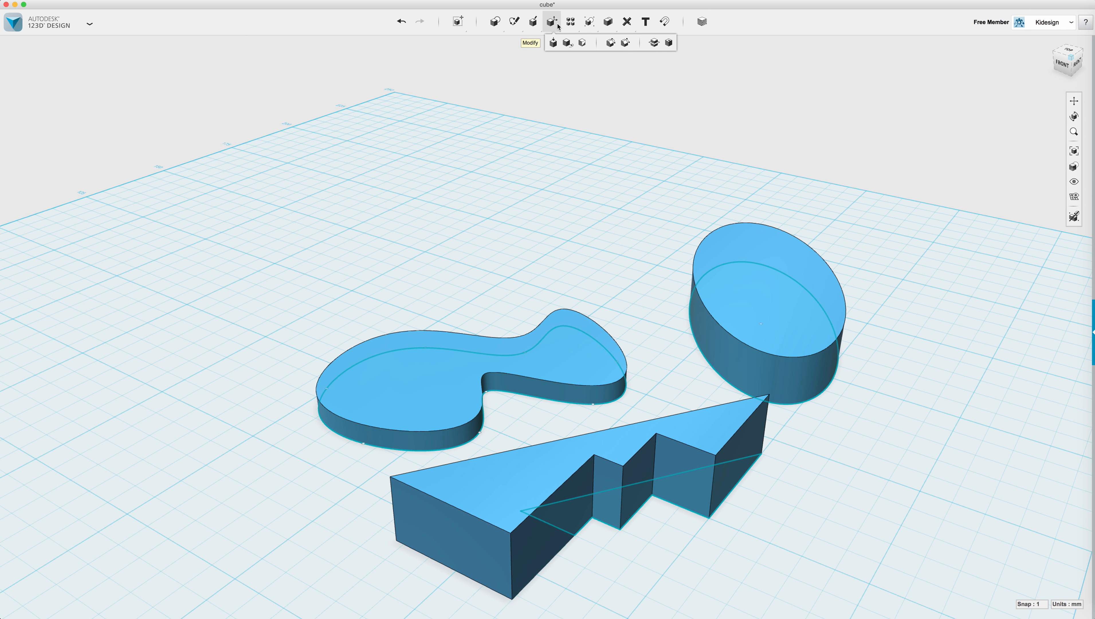
With Tweak, lower the zigzag prism's top edge by 10 mm.
{"action": "left_click", "coordinate": [568, 44]}
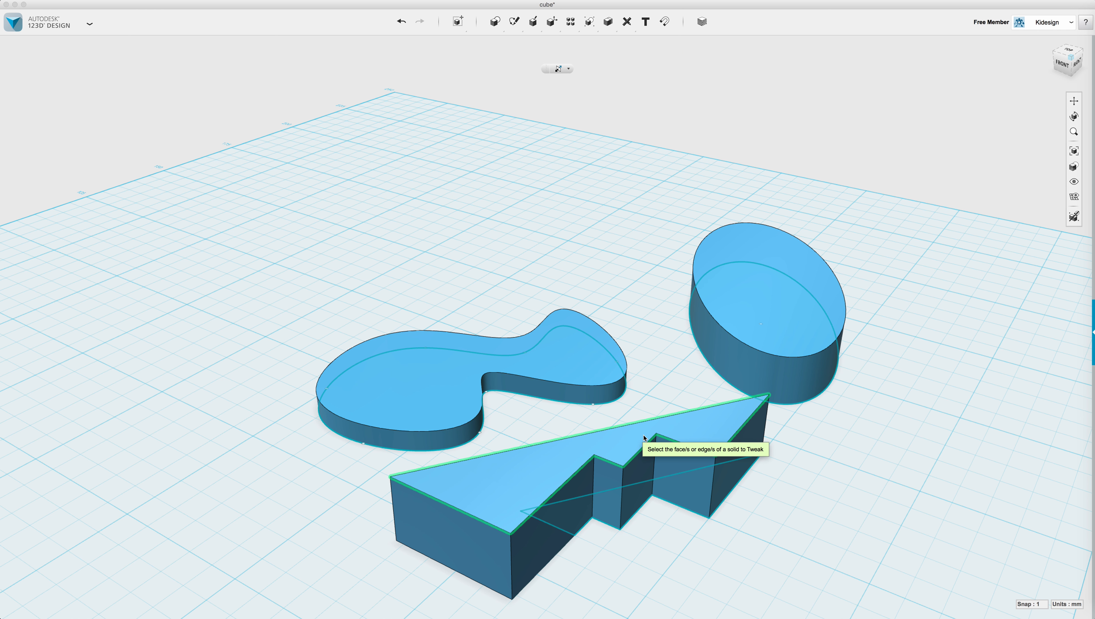
{"action": "right_click_drag", "start_coordinate": [650, 562], "coordinate": [724, 560]}
{"action": "scroll", "coordinate": [512, 491], "scroll_direction": "down", "scroll_amount": 2}
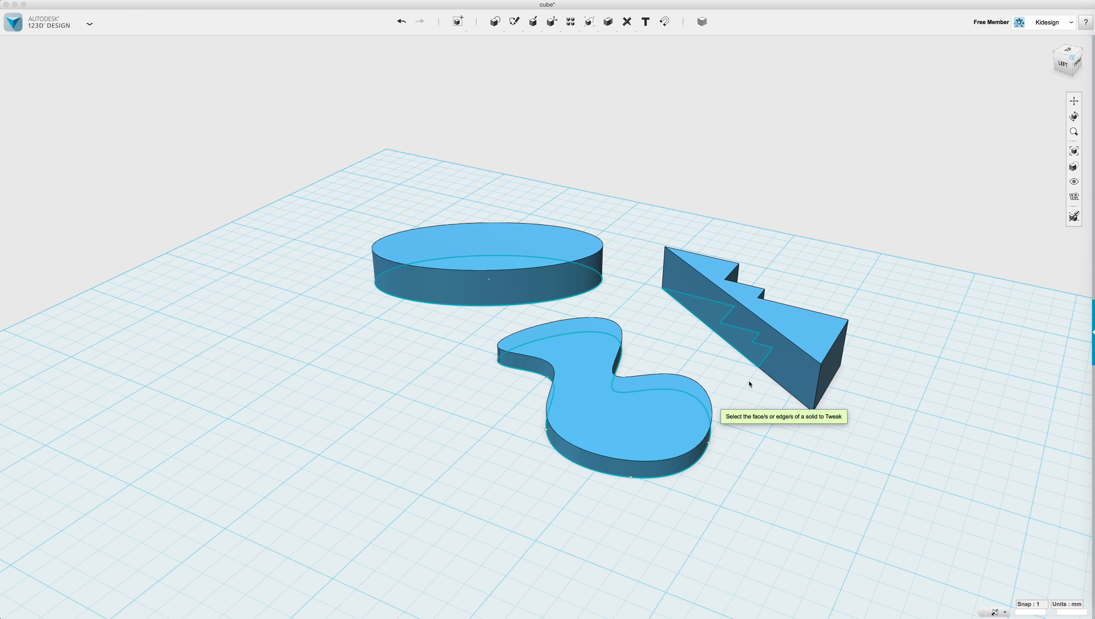
{"action": "scroll", "coordinate": [748, 383], "scroll_direction": "up", "scroll_amount": 4}
{"action": "left_click", "coordinate": [799, 316]}
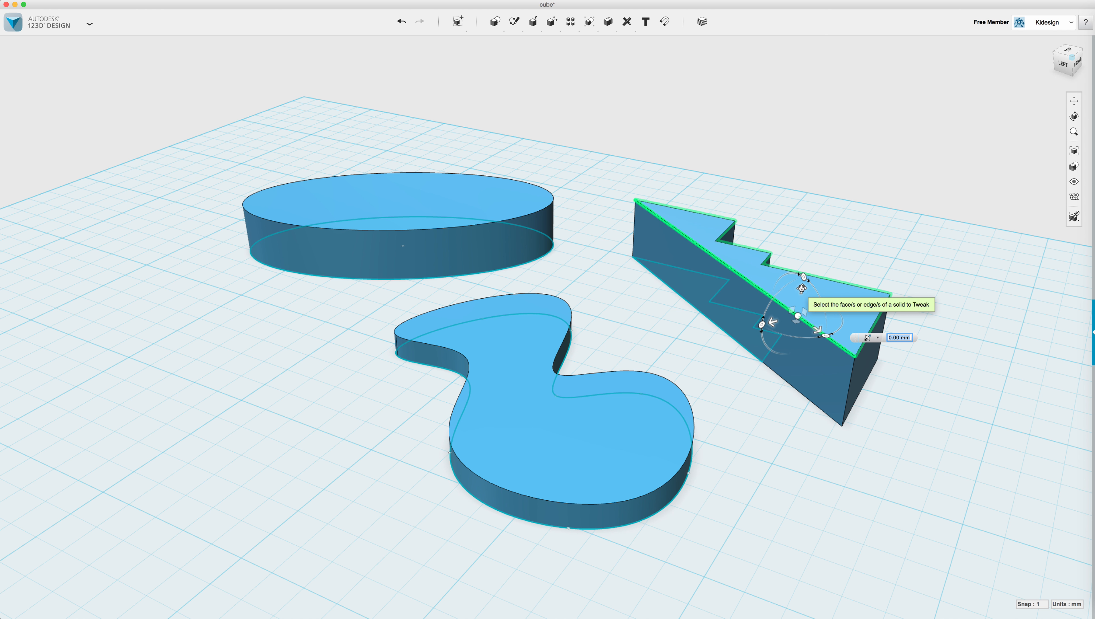
{"action": "left_click_drag", "start_coordinate": [801, 290], "coordinate": [802, 289]}
{"action": "left_click_drag", "start_coordinate": [800, 296], "coordinate": [798, 358]}
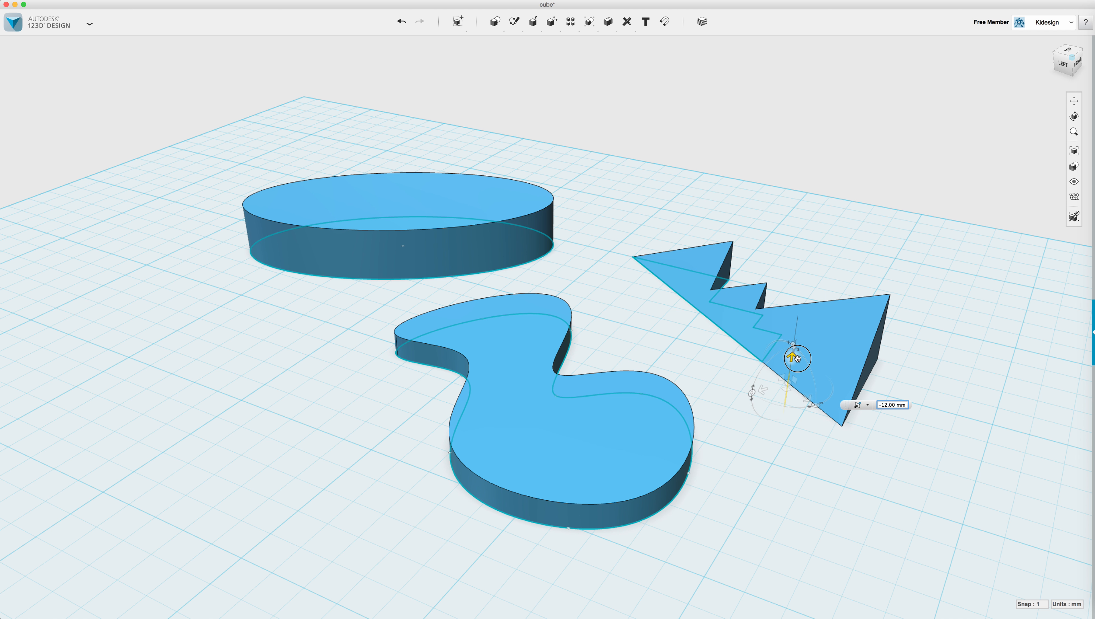
{"action": "mouse_move", "coordinate": [936, 369]}
{"action": "right_mouse_down"}
{"action": "mouse_move", "coordinate": [888, 359]}
{"action": "mouse_move", "coordinate": [943, 360]}
{"action": "right_mouse_up"}
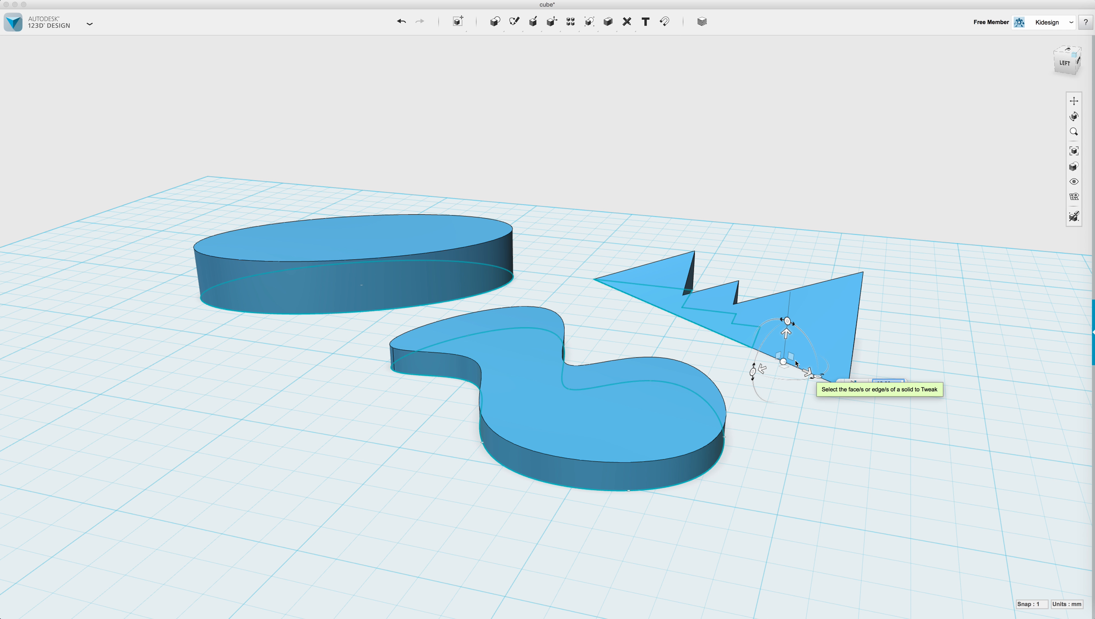
Raise the prism's lower edge and shift it 2 mm sideways, then confirm the reshape.
{"action": "left_click_drag", "start_coordinate": [784, 333], "coordinate": [784, 320]}
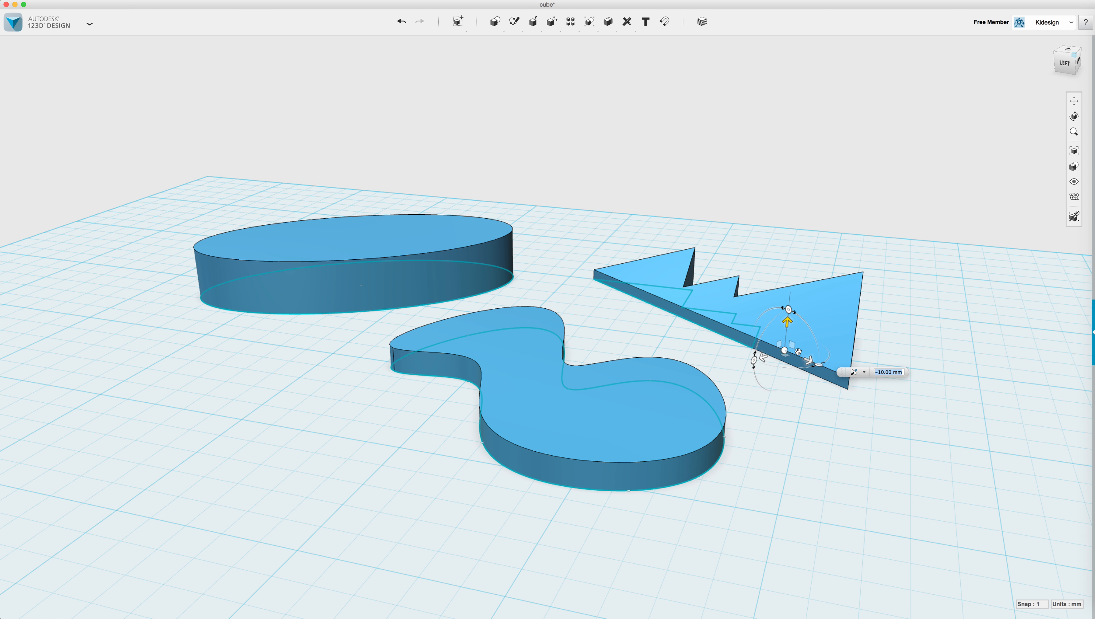
{"action": "mouse_move", "coordinate": [808, 362]}
{"action": "left_mouse_down"}
{"action": "mouse_move", "coordinate": [824, 364]}
{"action": "mouse_move", "coordinate": [764, 347]}
{"action": "mouse_move", "coordinate": [817, 363]}
{"action": "left_mouse_up"}
{"action": "left_click", "coordinate": [855, 410]}
{"action": "mouse_move", "coordinate": [807, 410]}
{"action": "right_mouse_down"}
{"action": "mouse_move", "coordinate": [782, 423]}
{"action": "mouse_move", "coordinate": [798, 416]}
{"action": "right_mouse_up"}
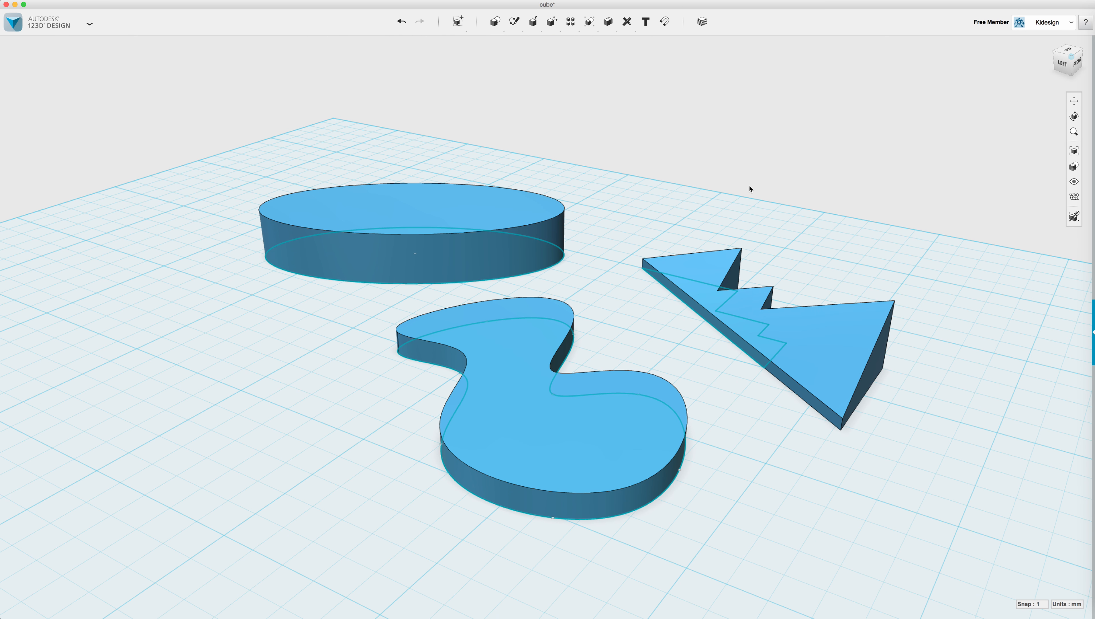
{"action": "mouse_move", "coordinate": [552, 22]}
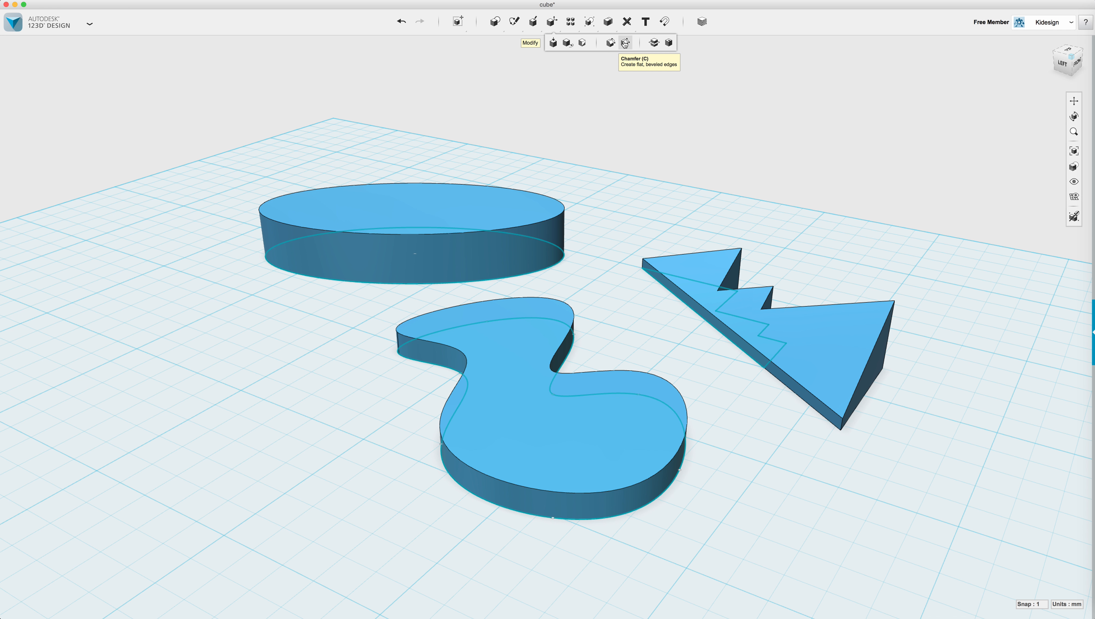
Fillet the elliptical solid's top edge with a 3 mm radius.
{"action": "left_click", "coordinate": [610, 43]}
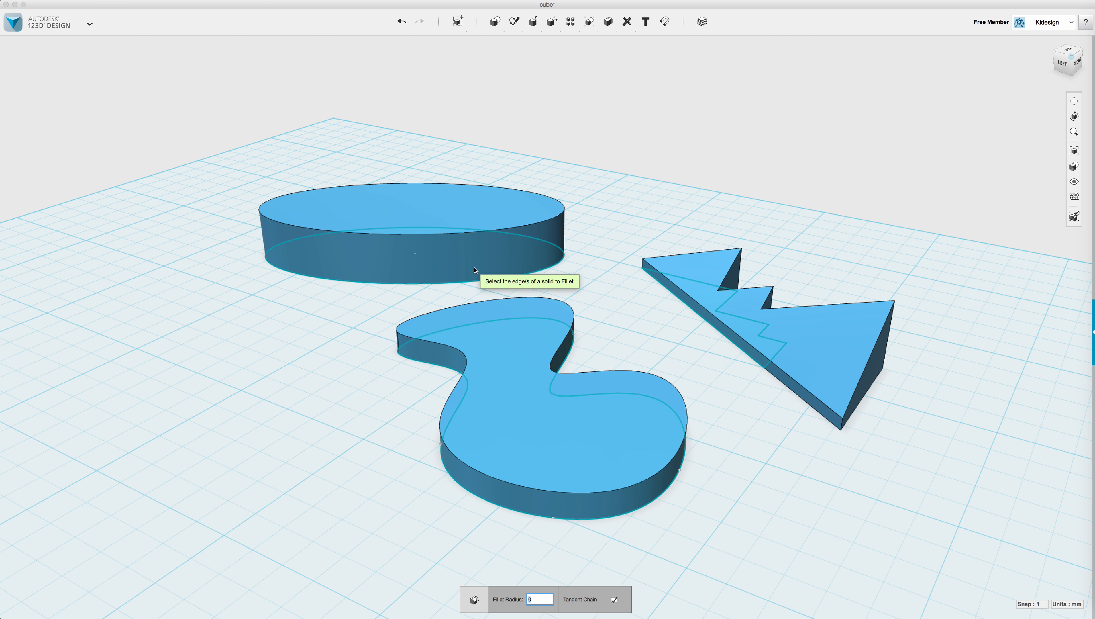
{"action": "left_click", "coordinate": [430, 233]}
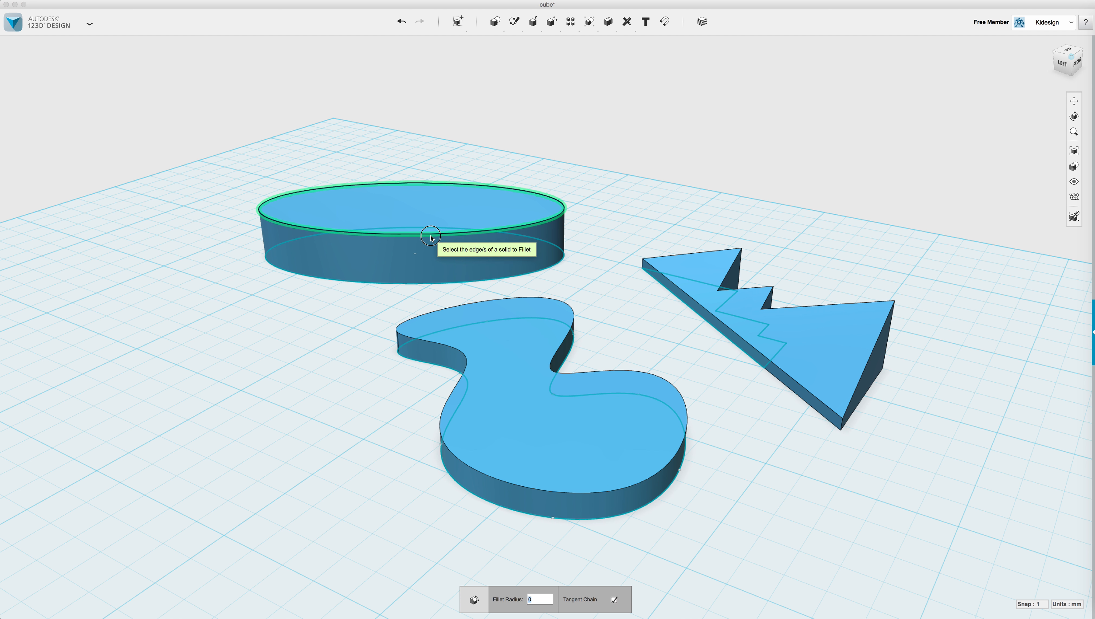
{"action": "right_click_drag", "start_coordinate": [322, 338], "coordinate": [304, 247]}
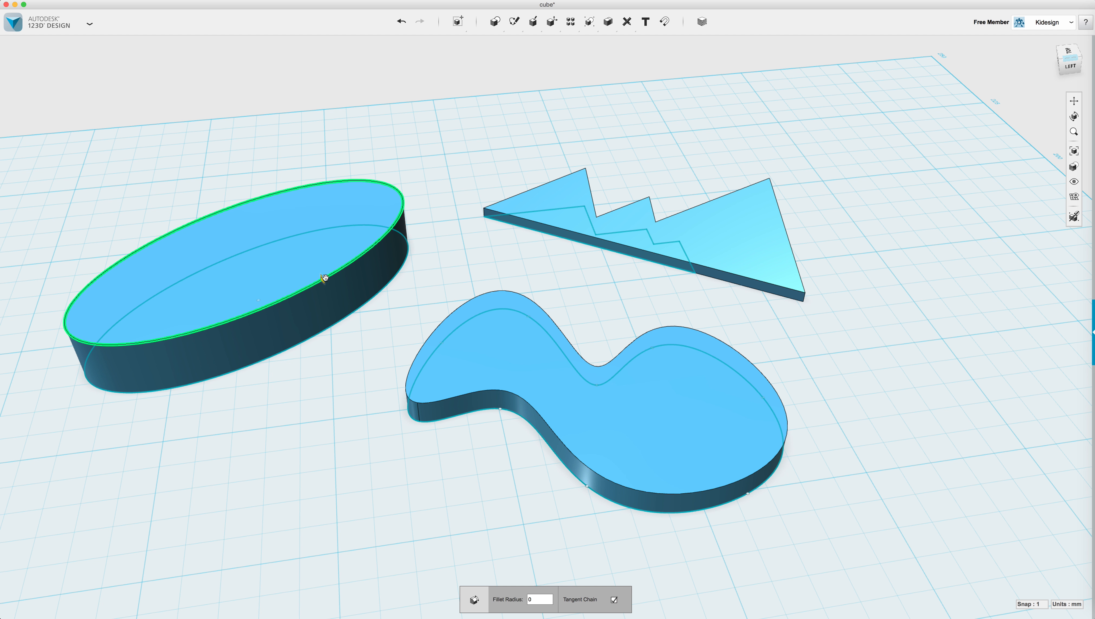
{"action": "left_click", "coordinate": [507, 599]}
{"action": "type", "text": "3"}
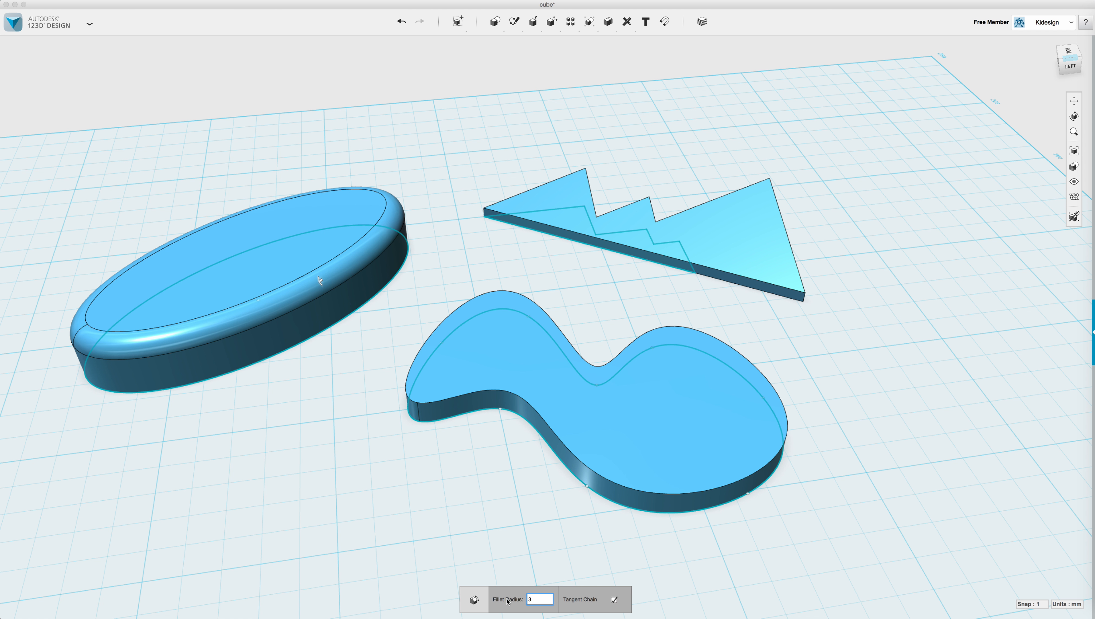
{"action": "key", "text": "Return"}
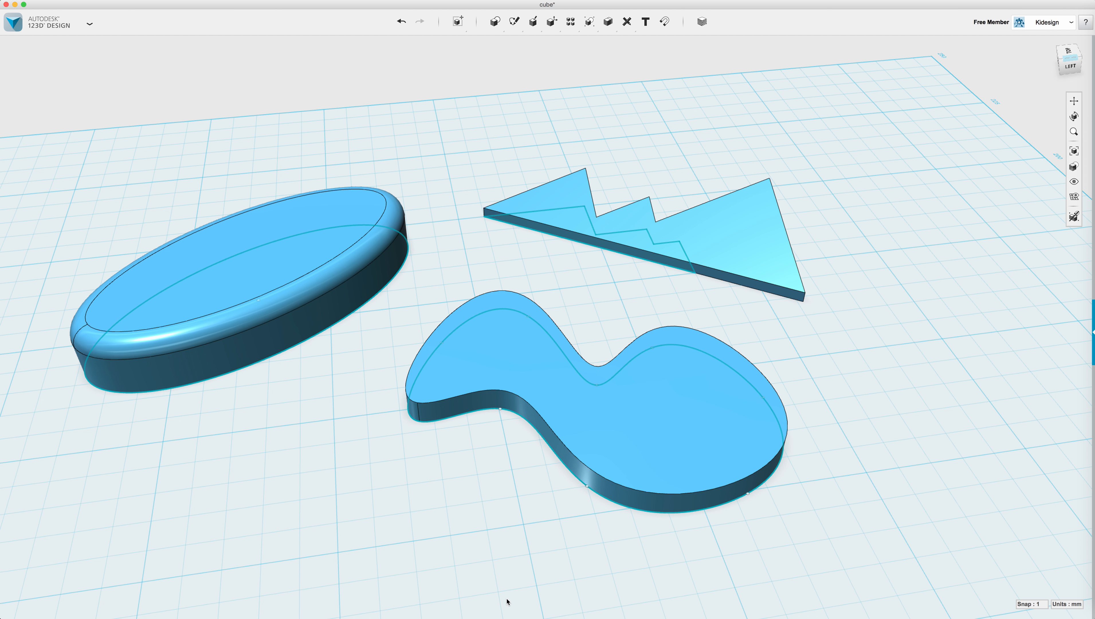
{"action": "right_click_drag", "start_coordinate": [279, 409], "coordinate": [300, 428]}
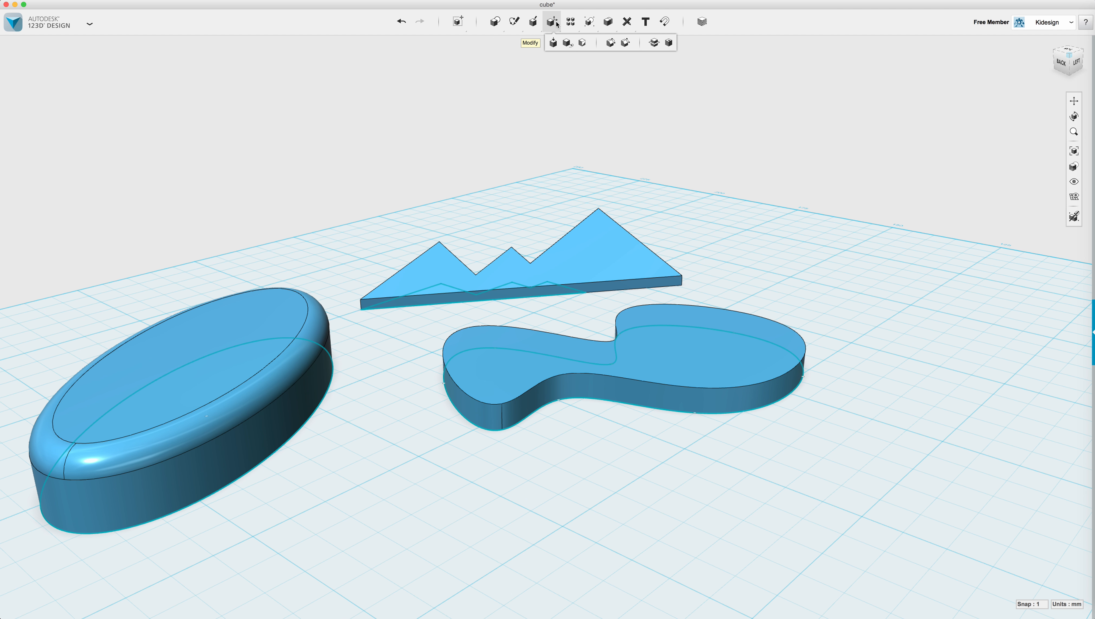
Chamfer the blob solid's top edge.
{"action": "left_click", "coordinate": [625, 42]}
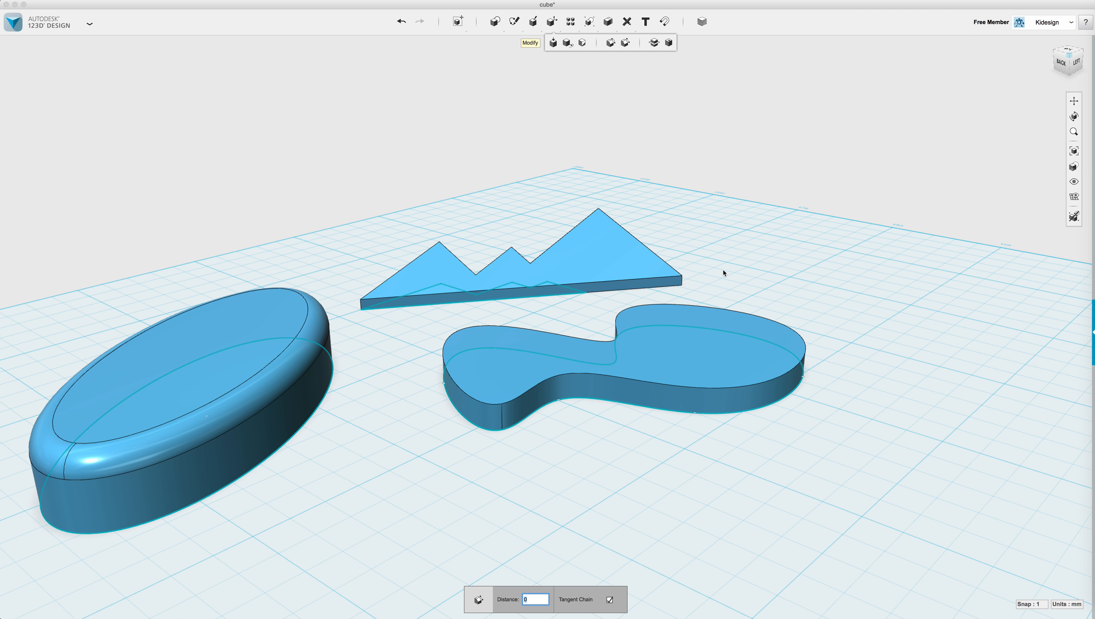
{"action": "left_click", "coordinate": [763, 385]}
{"action": "scroll", "coordinate": [763, 383], "scroll_direction": "up", "scroll_amount": 1}
{"action": "left_click_drag", "start_coordinate": [763, 383], "coordinate": [760, 383]}
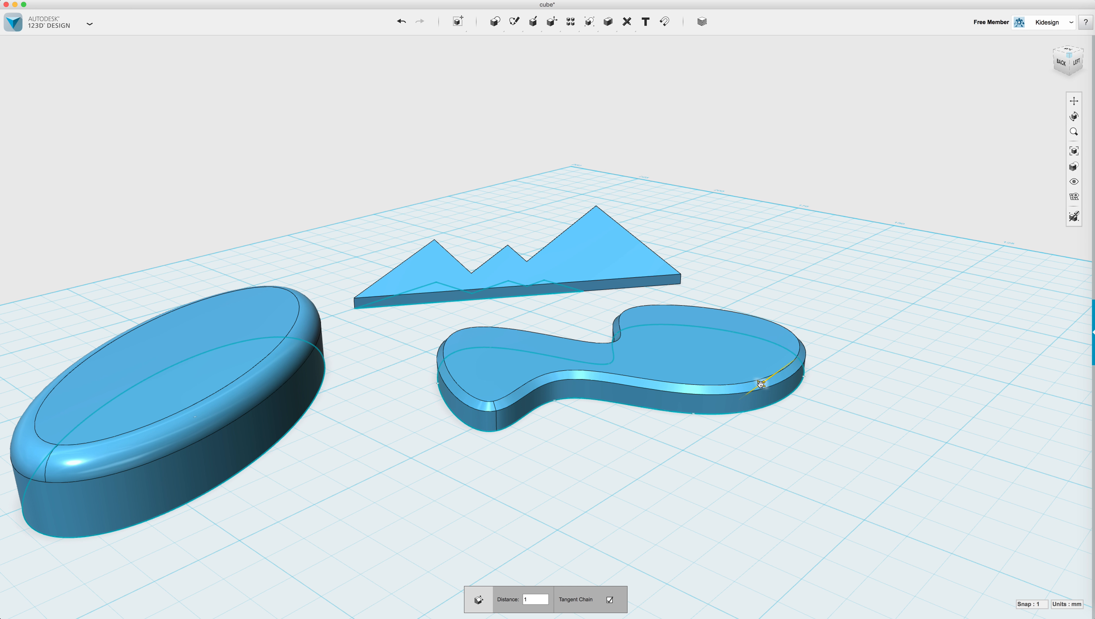
{"action": "left_click", "coordinate": [750, 438]}
Orbit and zoom the view to a low front-left angle on the three solids.
{"action": "right_click_drag", "start_coordinate": [372, 372], "coordinate": [419, 390]}
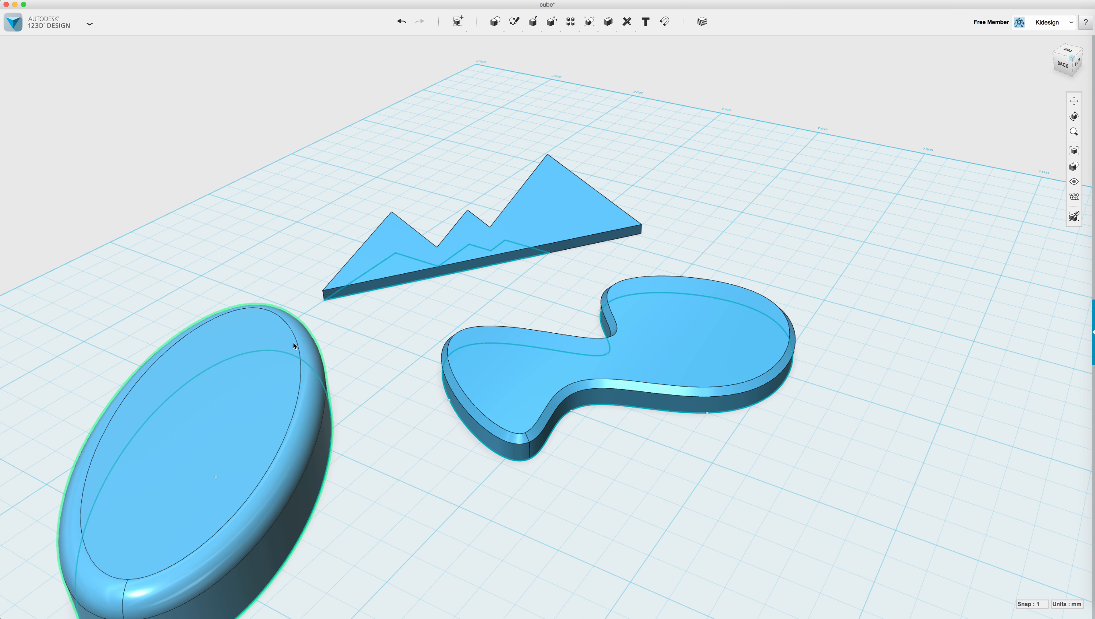
{"action": "right_click_drag", "start_coordinate": [723, 476], "coordinate": [716, 478]}
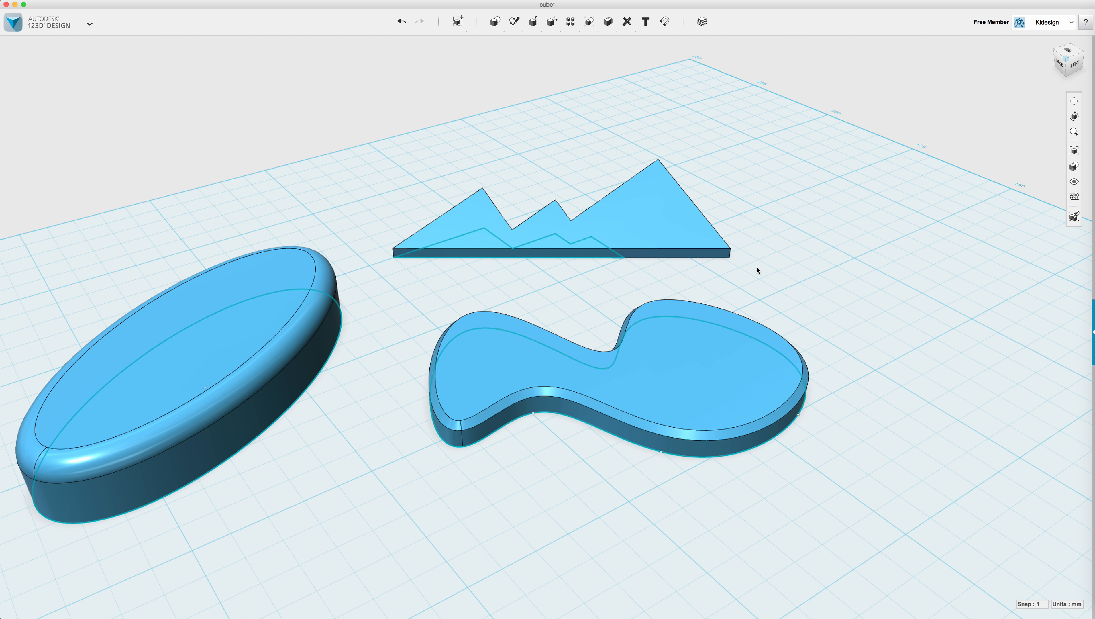
{"action": "scroll", "coordinate": [421, 354], "scroll_direction": "down", "scroll_amount": 2}
{"action": "mouse_move", "coordinate": [387, 403]}
{"action": "right_mouse_down"}
{"action": "mouse_move", "coordinate": [403, 406]}
{"action": "mouse_move", "coordinate": [392, 412]}
{"action": "right_mouse_up"}
Flip the ellipse solid over by rotating it -180 degrees with Move.
{"action": "mouse_move", "coordinate": [552, 23]}
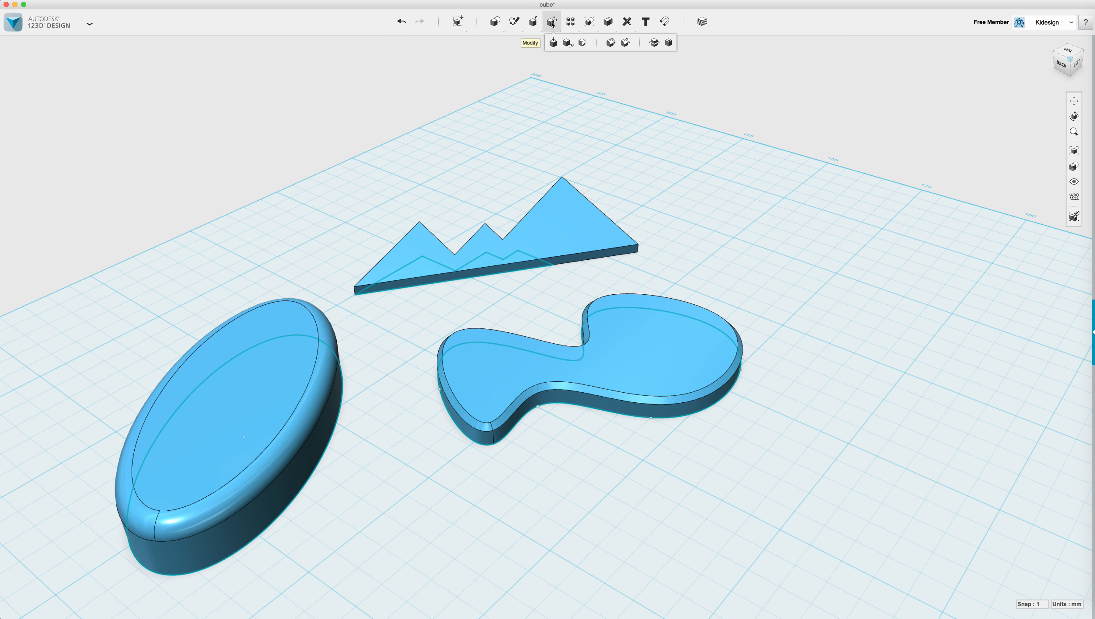
{"action": "left_click", "coordinate": [669, 42]}
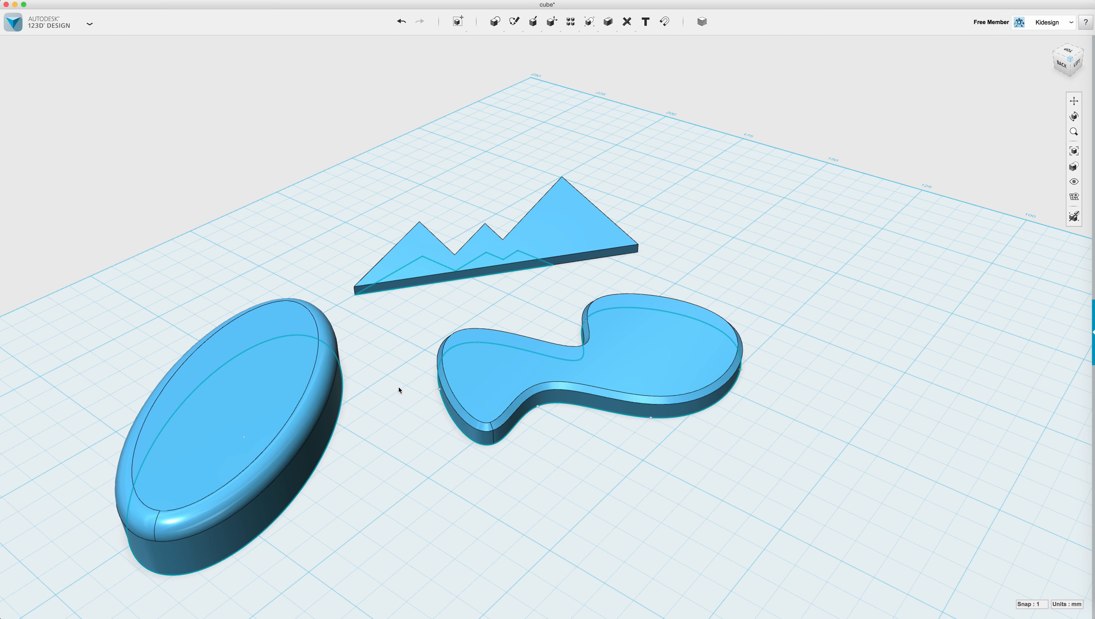
{"action": "left_click", "coordinate": [239, 398]}
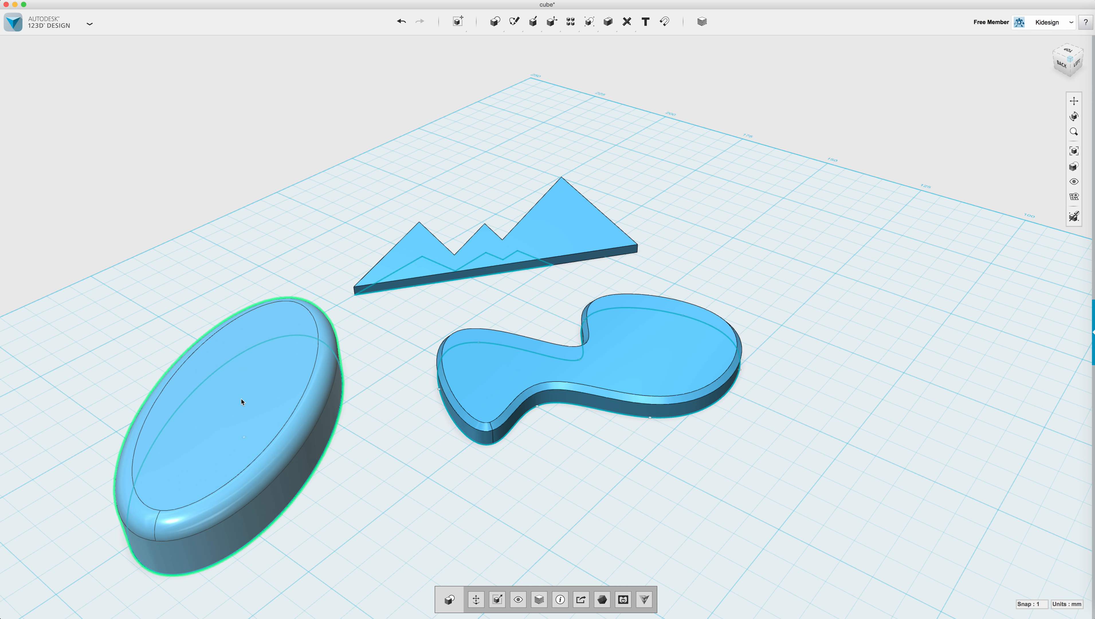
{"action": "left_click", "coordinate": [476, 600]}
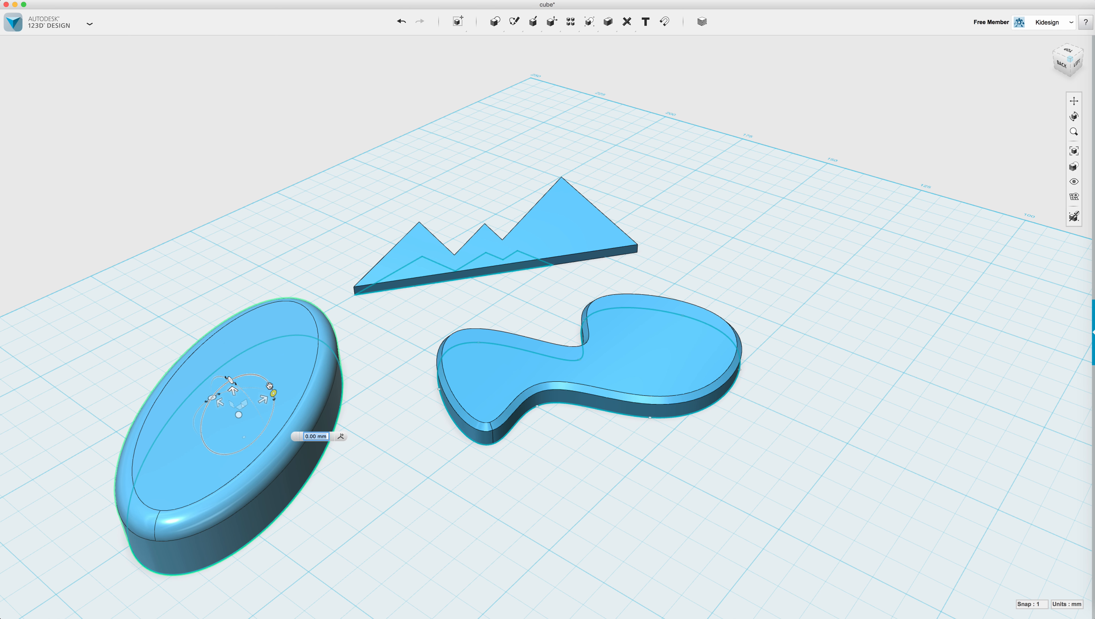
{"action": "left_click_drag", "start_coordinate": [264, 400], "coordinate": [192, 442]}
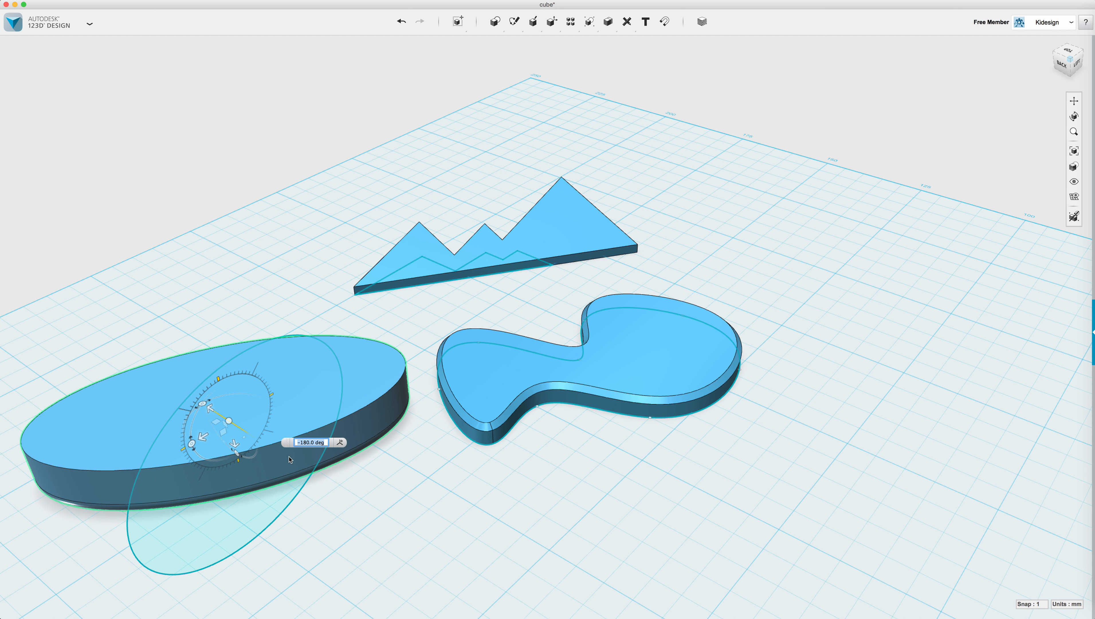
{"action": "left_click", "coordinate": [390, 489]}
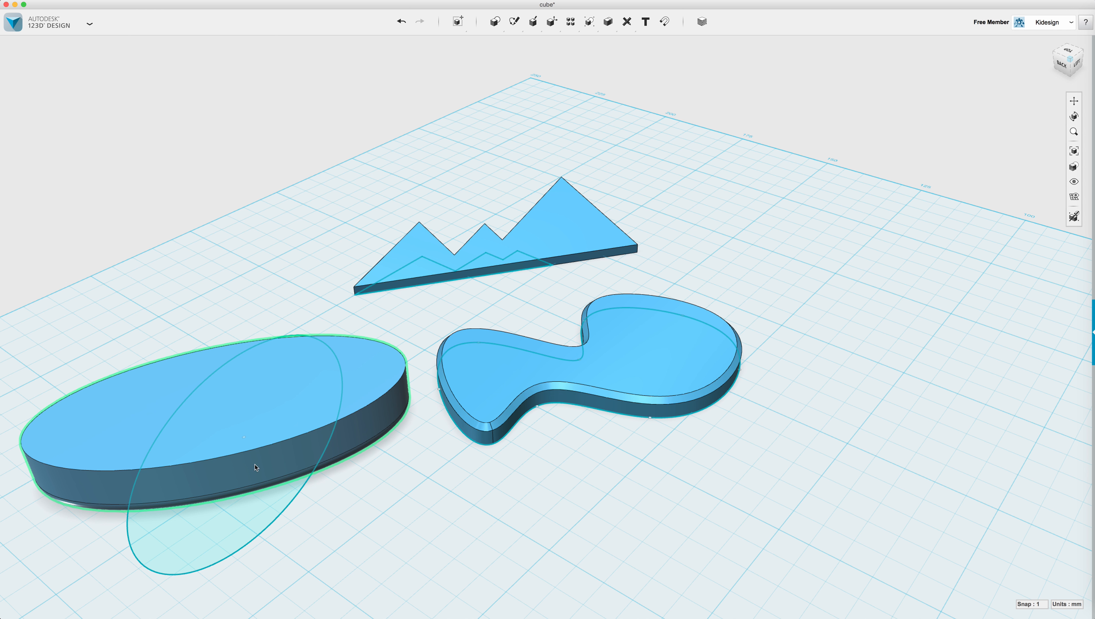
Delete the flat ellipse sketch left beneath the solid.
{"action": "left_click", "coordinate": [207, 517]}
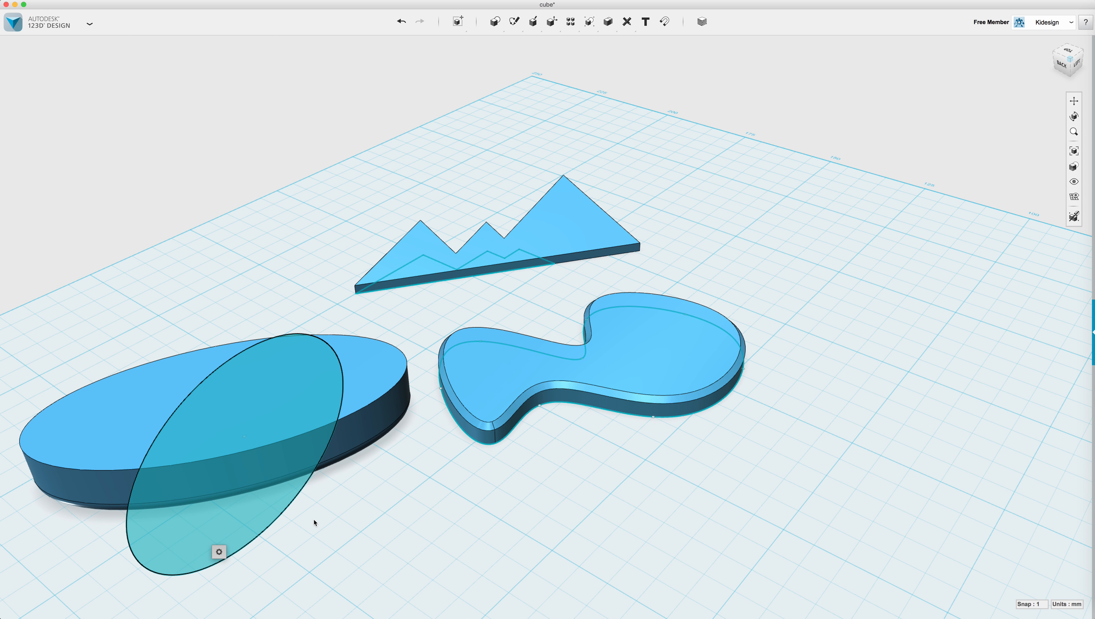
{"action": "key", "text": "Delete"}
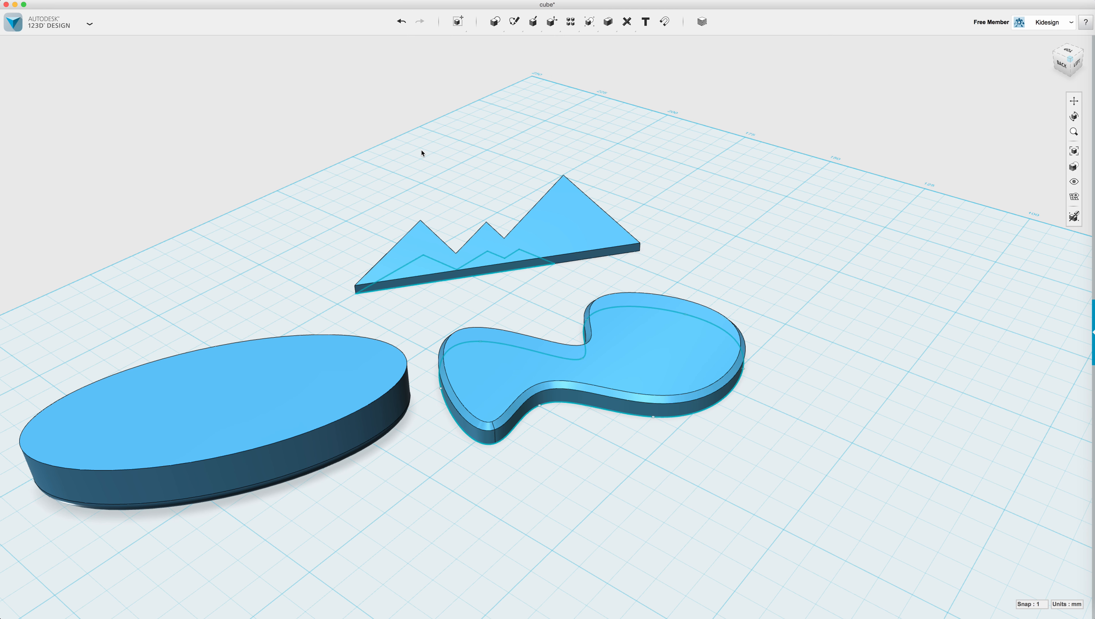
{"action": "mouse_move", "coordinate": [544, 19]}
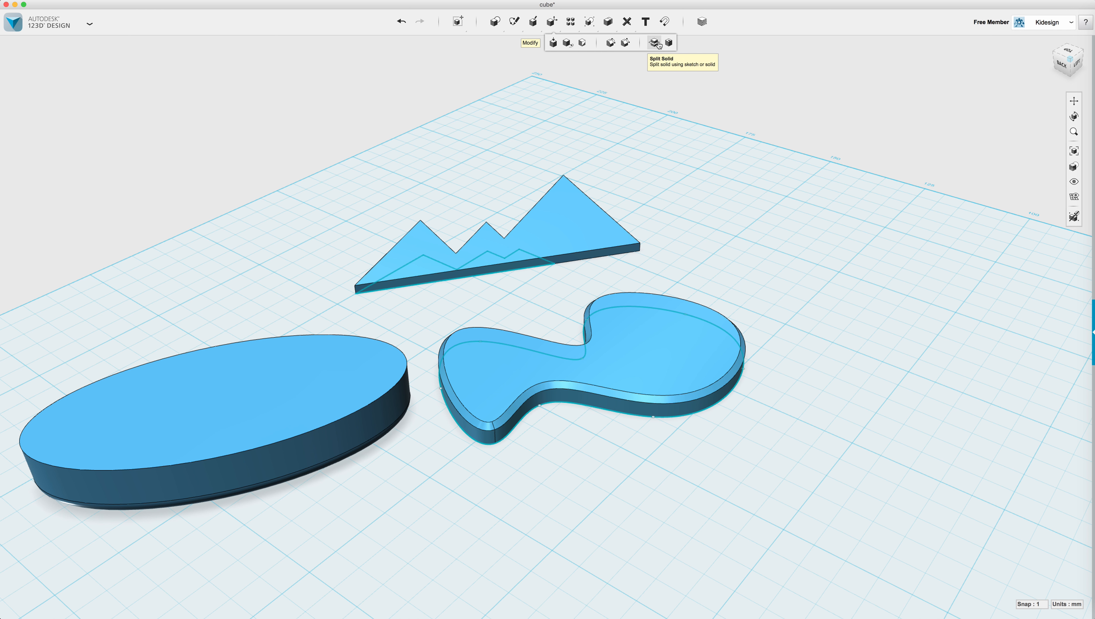
Shell the ellipse through its top face into an open tray with thickened walls.
{"action": "left_click", "coordinate": [668, 43]}
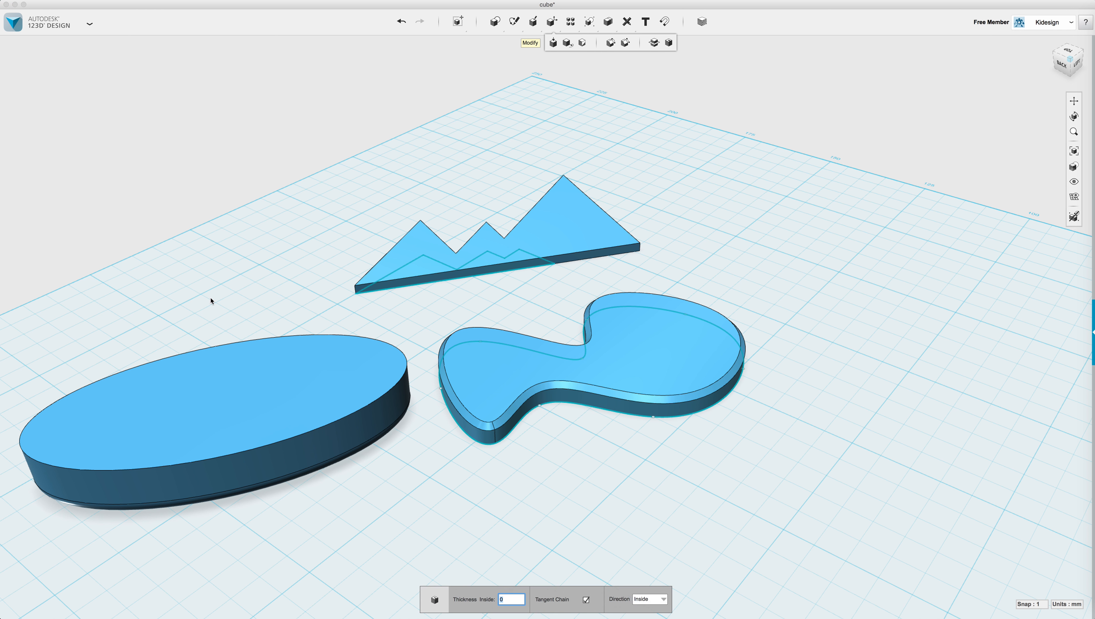
{"action": "left_click", "coordinate": [222, 405]}
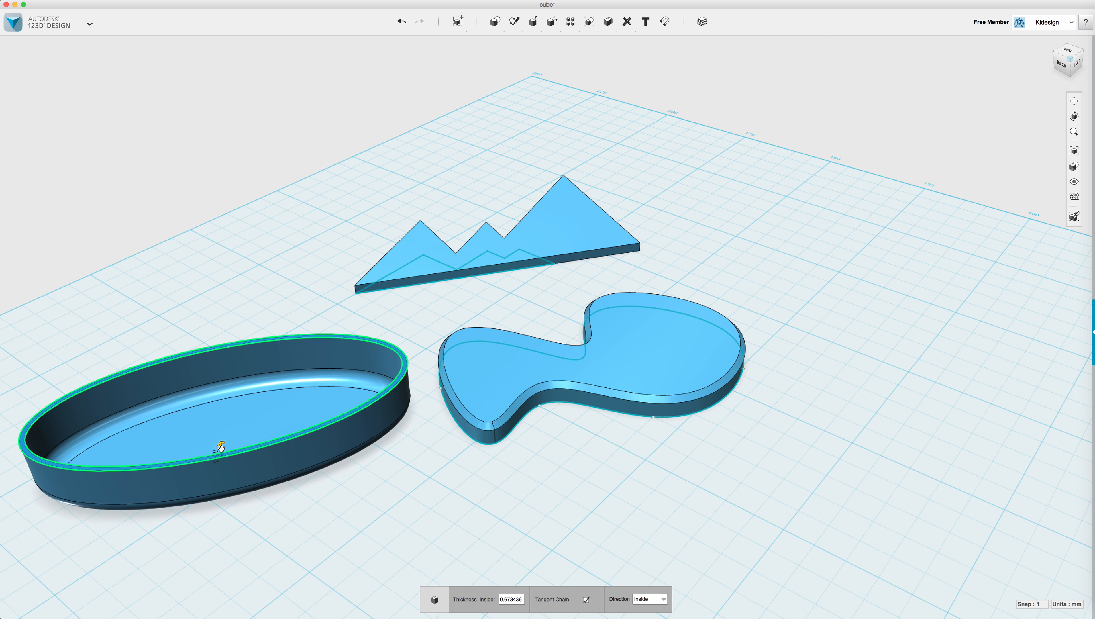
{"action": "left_click_drag", "start_coordinate": [222, 446], "coordinate": [222, 440]}
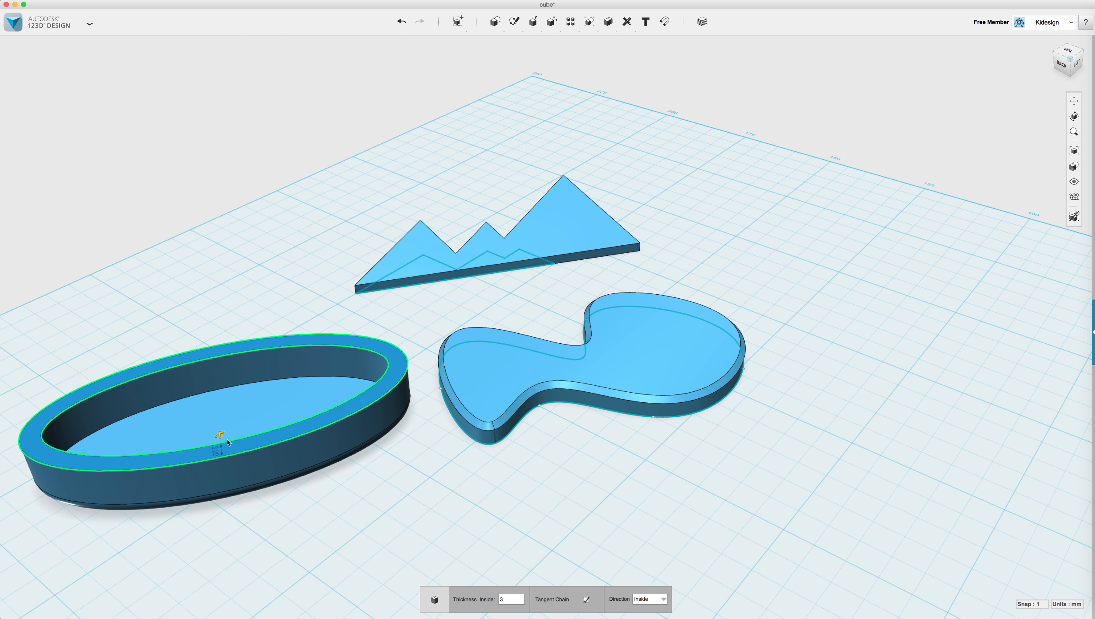
{"action": "left_click", "coordinate": [354, 502]}
Box-select the tray, blob and mountain and delete all three.
{"action": "mouse_move", "coordinate": [254, 516]}
{"action": "right_mouse_down"}
{"action": "mouse_move", "coordinate": [274, 569]}
{"action": "mouse_move", "coordinate": [288, 486]}
{"action": "mouse_move", "coordinate": [263, 515]}
{"action": "mouse_move", "coordinate": [249, 518]}
{"action": "mouse_move", "coordinate": [251, 506]}
{"action": "right_mouse_up"}
{"action": "scroll", "coordinate": [393, 469], "scroll_direction": "down", "scroll_amount": 2}
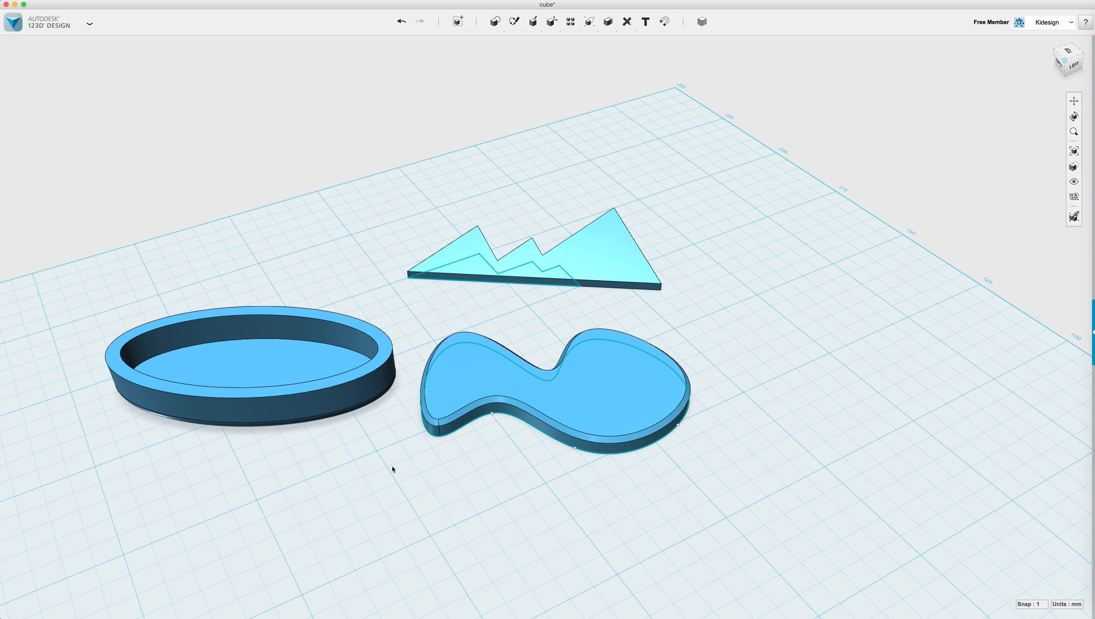
{"action": "mouse_move", "coordinate": [551, 22]}
{"action": "right_click_drag", "start_coordinate": [308, 296], "coordinate": [239, 202]}
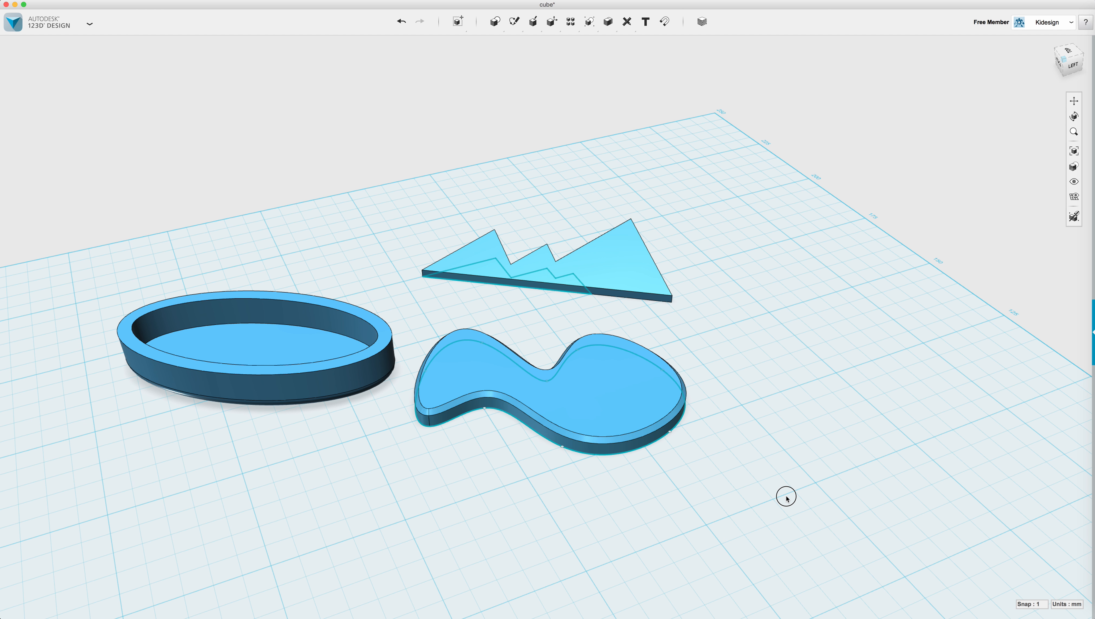
{"action": "left_click_drag", "start_coordinate": [787, 497], "coordinate": [94, 145]}
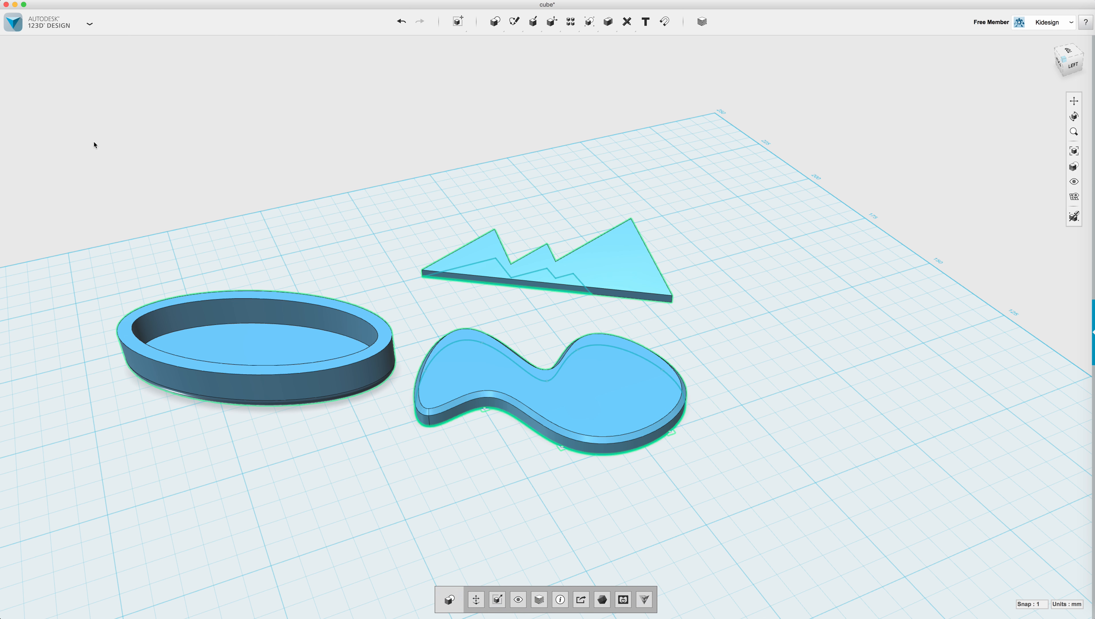
{"action": "key", "text": "Delete"}
Place a 20 mm Box primitive and a Cylinder primitive beside it on the grid.
{"action": "mouse_move", "coordinate": [599, 25]}
{"action": "mouse_move", "coordinate": [498, 22]}
{"action": "left_click", "coordinate": [497, 44]}
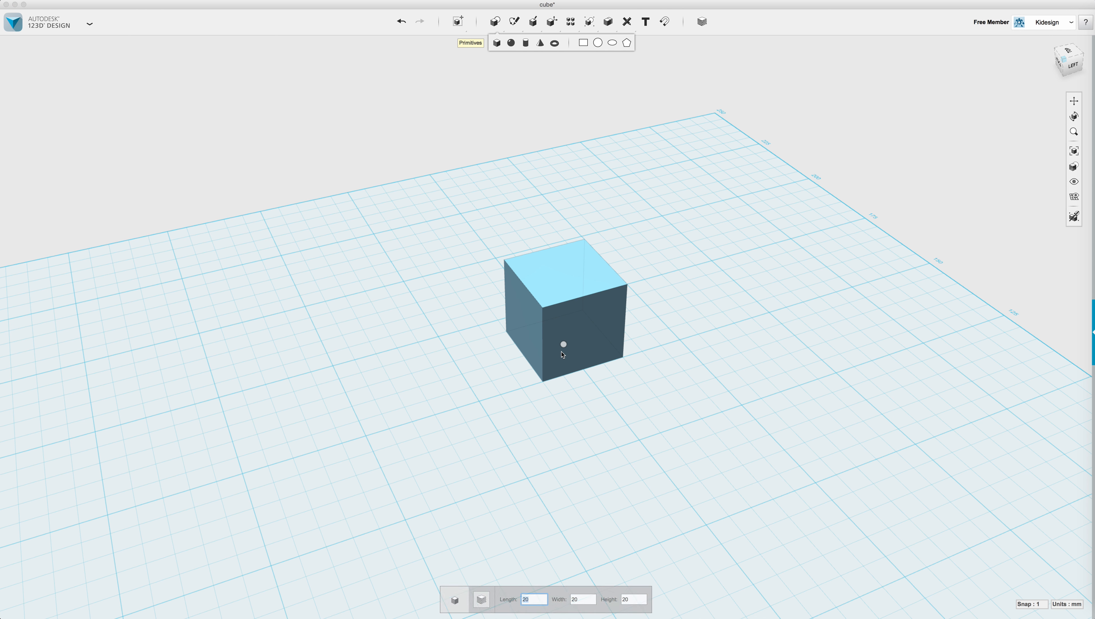
{"action": "left_click", "coordinate": [503, 362]}
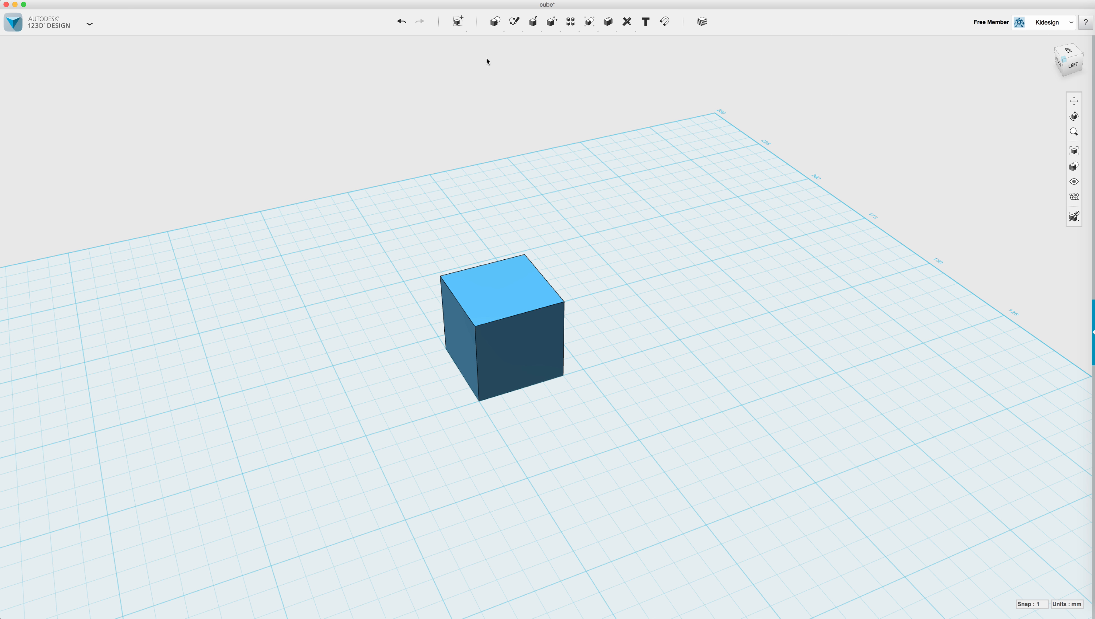
{"action": "mouse_move", "coordinate": [495, 22]}
{"action": "left_click", "coordinate": [524, 44]}
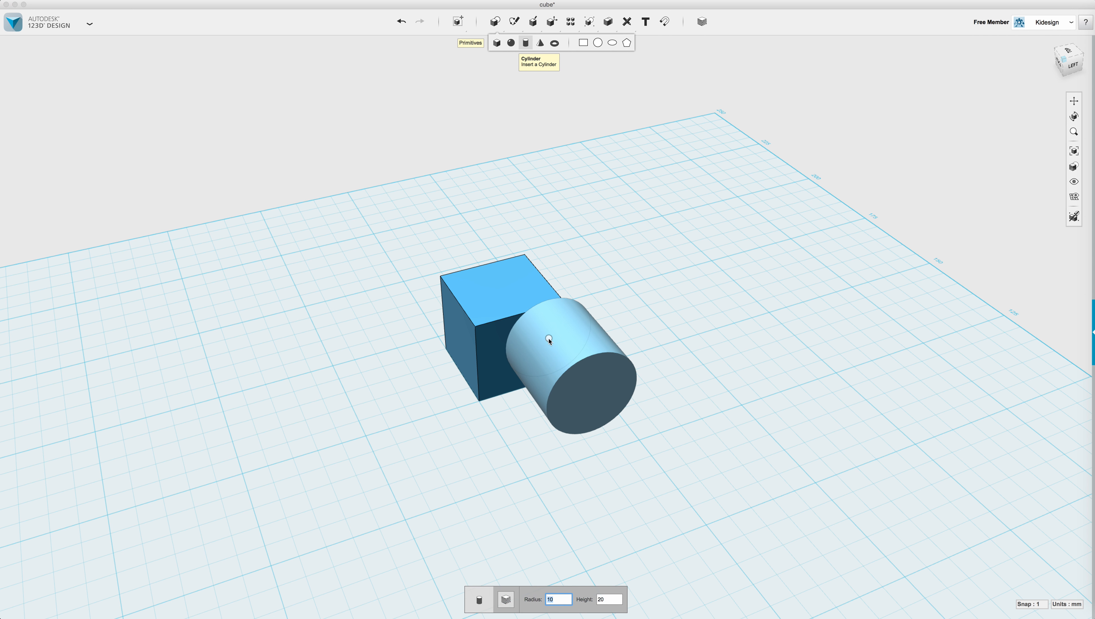
{"action": "left_click", "coordinate": [545, 426]}
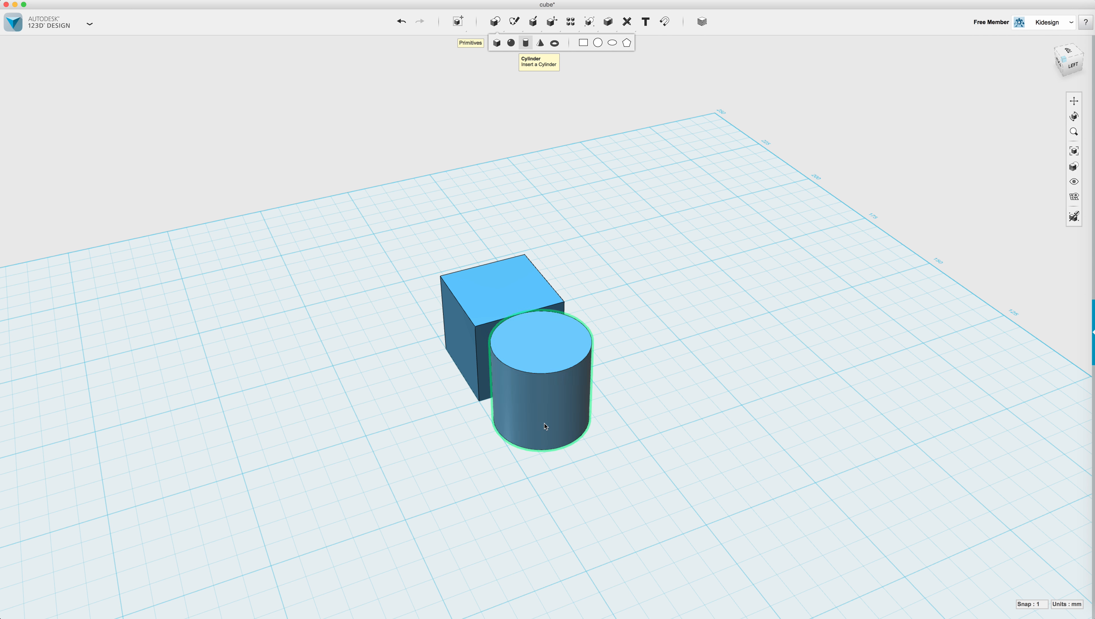
Move the cylinder so it pushes partly into the cube.
{"action": "right_click_drag", "start_coordinate": [643, 432], "coordinate": [399, 530]}
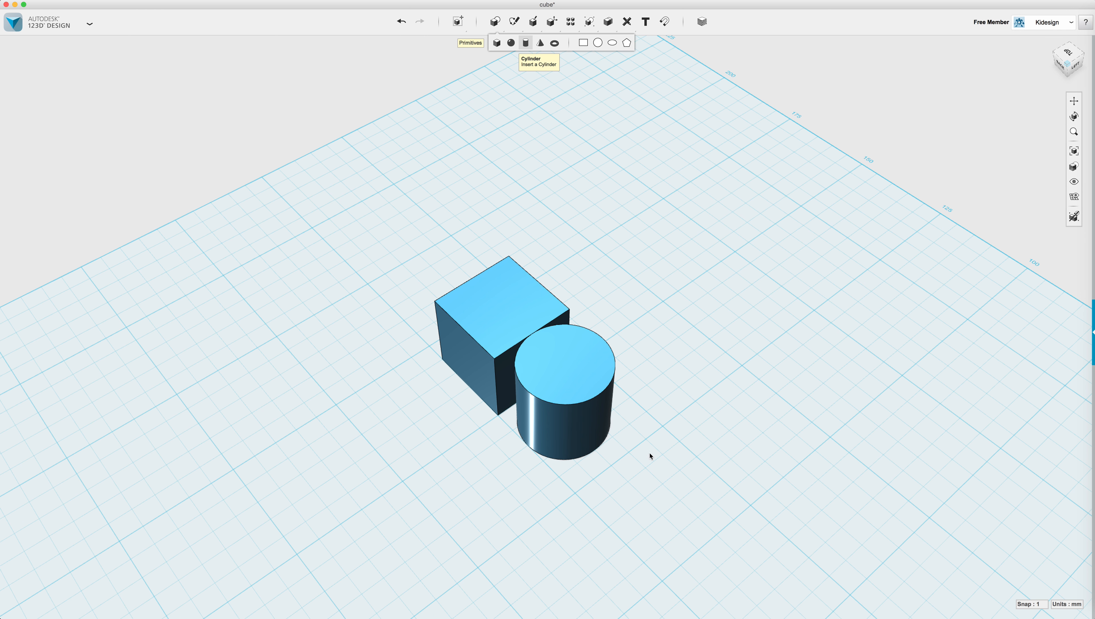
{"action": "left_click", "coordinate": [572, 449]}
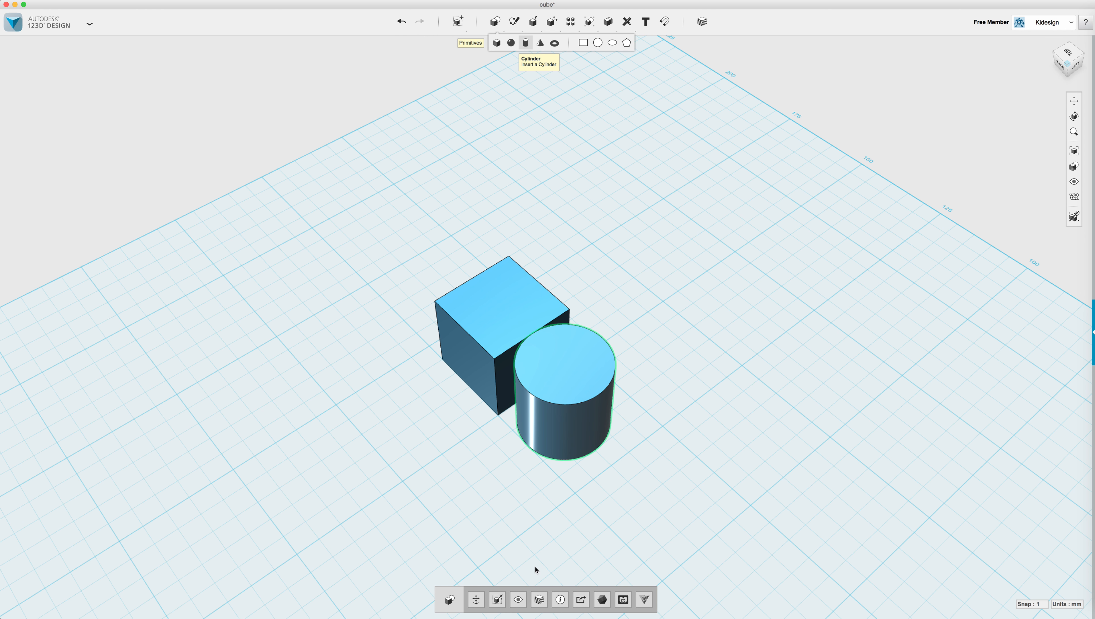
{"action": "left_click", "coordinate": [475, 600]}
{"action": "left_click_drag", "start_coordinate": [542, 372], "coordinate": [536, 366]}
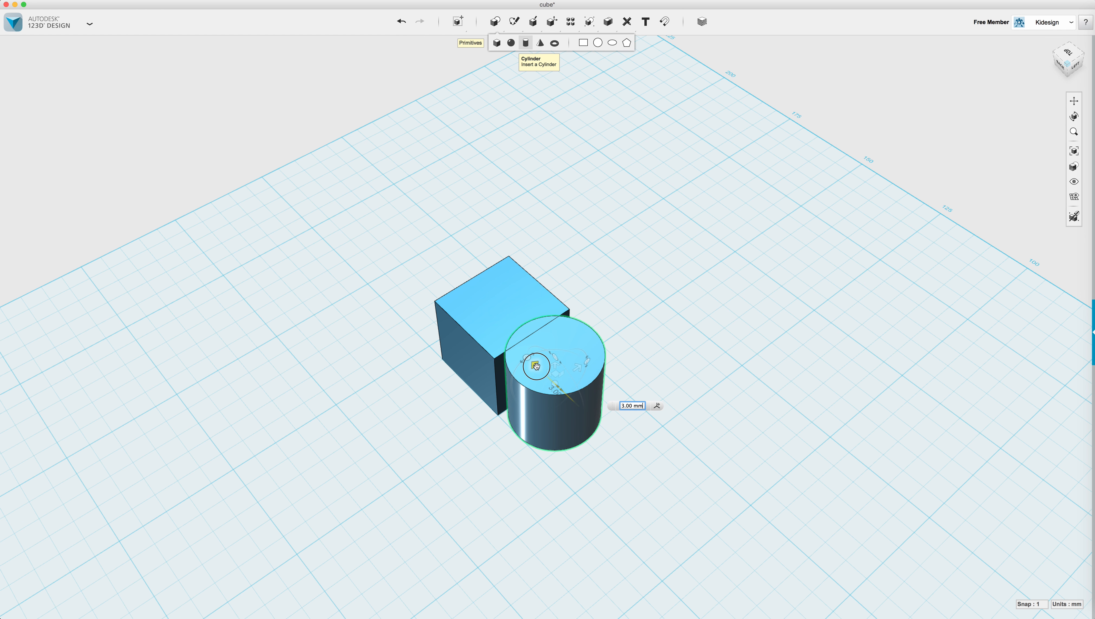
{"action": "right_click_drag", "start_coordinate": [479, 496], "coordinate": [440, 447]}
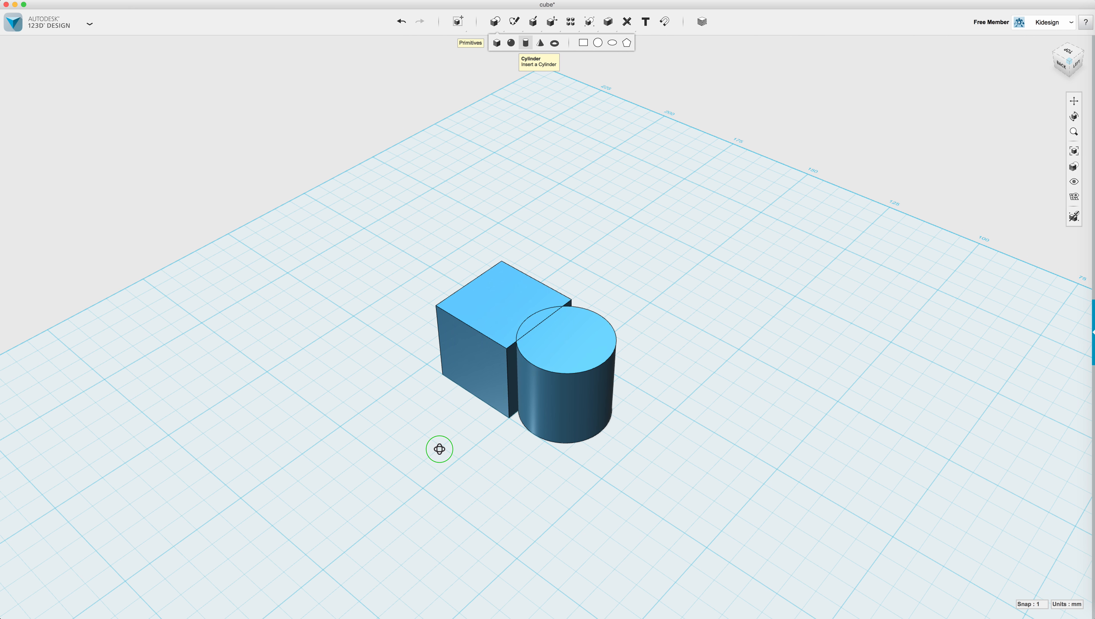
{"action": "scroll", "coordinate": [498, 399], "scroll_direction": "up", "scroll_amount": 2}
{"action": "mouse_move", "coordinate": [607, 31]}
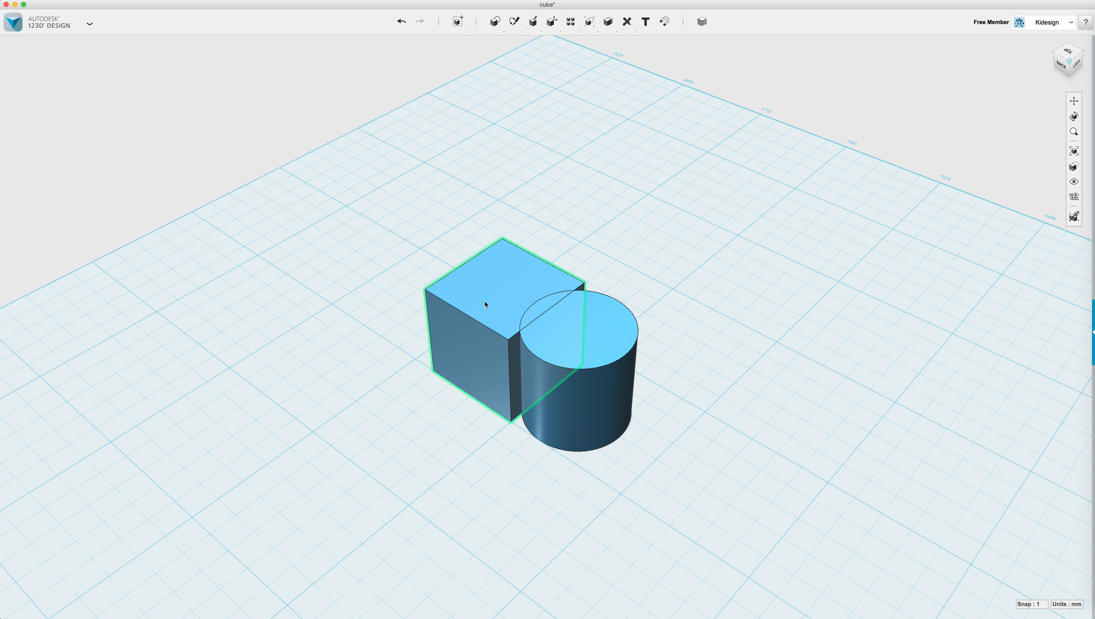
Merge the cylinder into the cube, inspect the result, then undo the merge.
{"action": "left_click", "coordinate": [609, 43]}
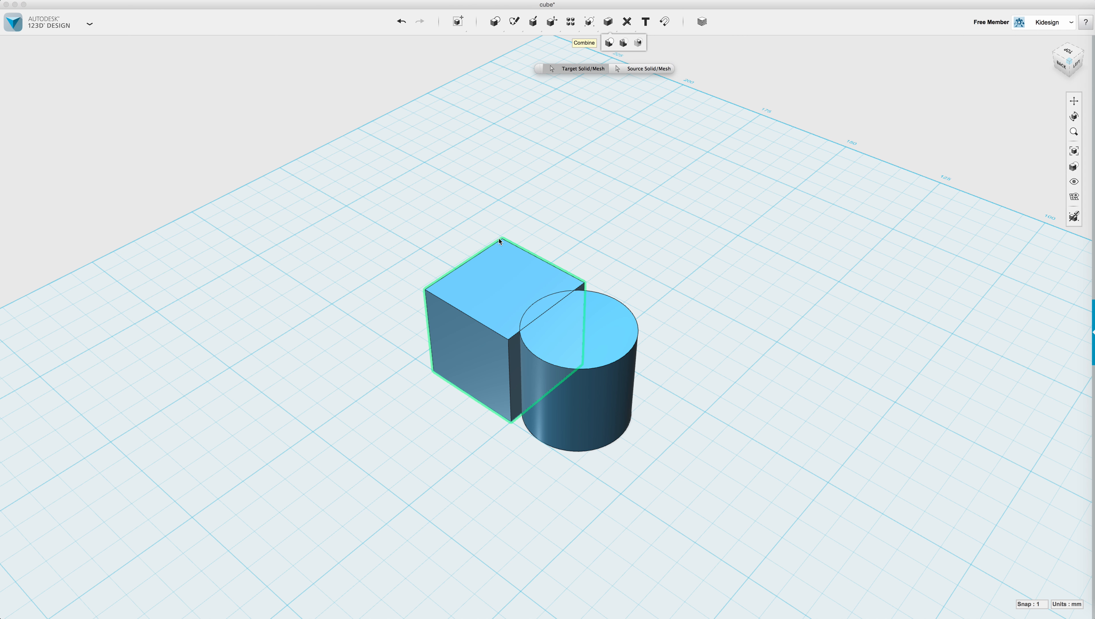
{"action": "left_click", "coordinate": [507, 270]}
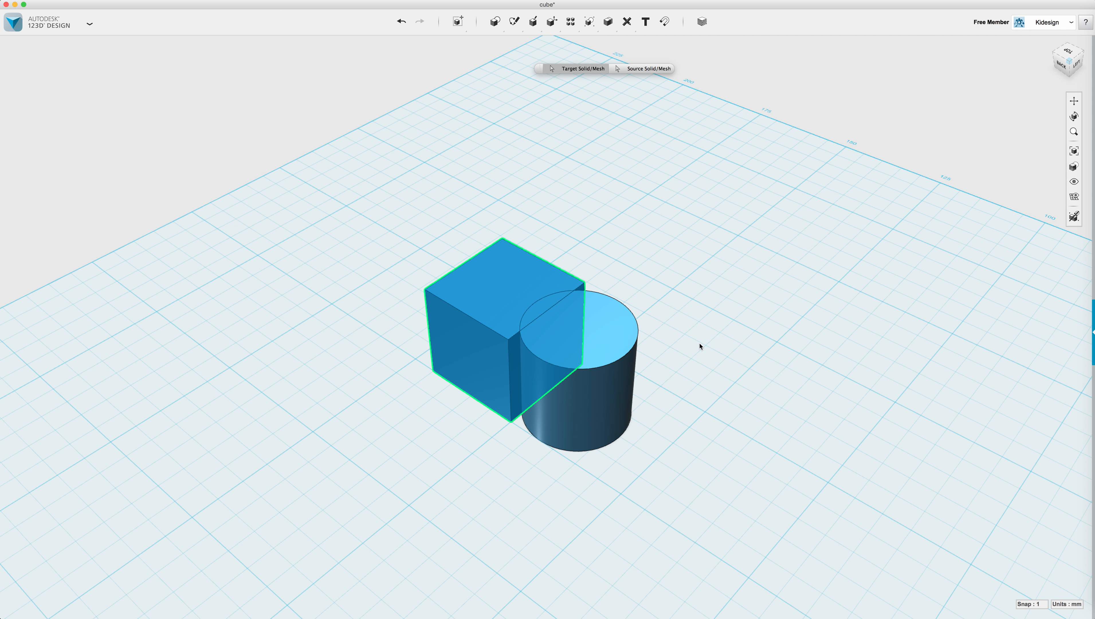
{"action": "left_click", "coordinate": [604, 333]}
{"action": "mouse_move", "coordinate": [735, 309]}
{"action": "right_mouse_down"}
{"action": "mouse_move", "coordinate": [721, 360]}
{"action": "mouse_move", "coordinate": [728, 302]}
{"action": "right_mouse_up"}
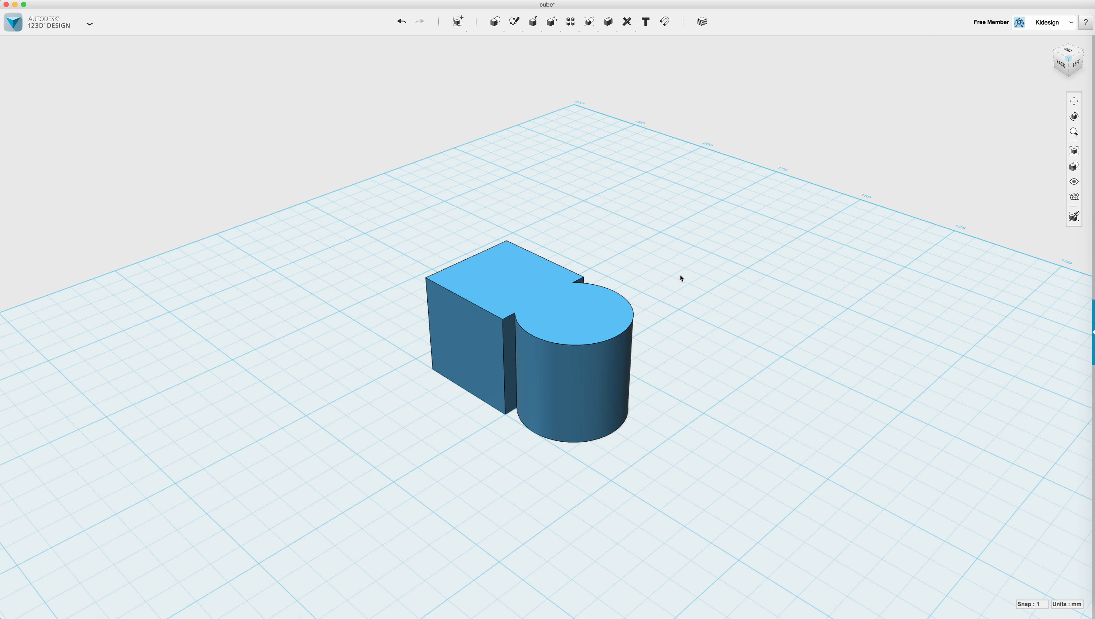
{"action": "key", "text": "super+z"}
Subtract the cylinder from the cube to notch it, then undo the cut.
{"action": "mouse_move", "coordinate": [608, 22]}
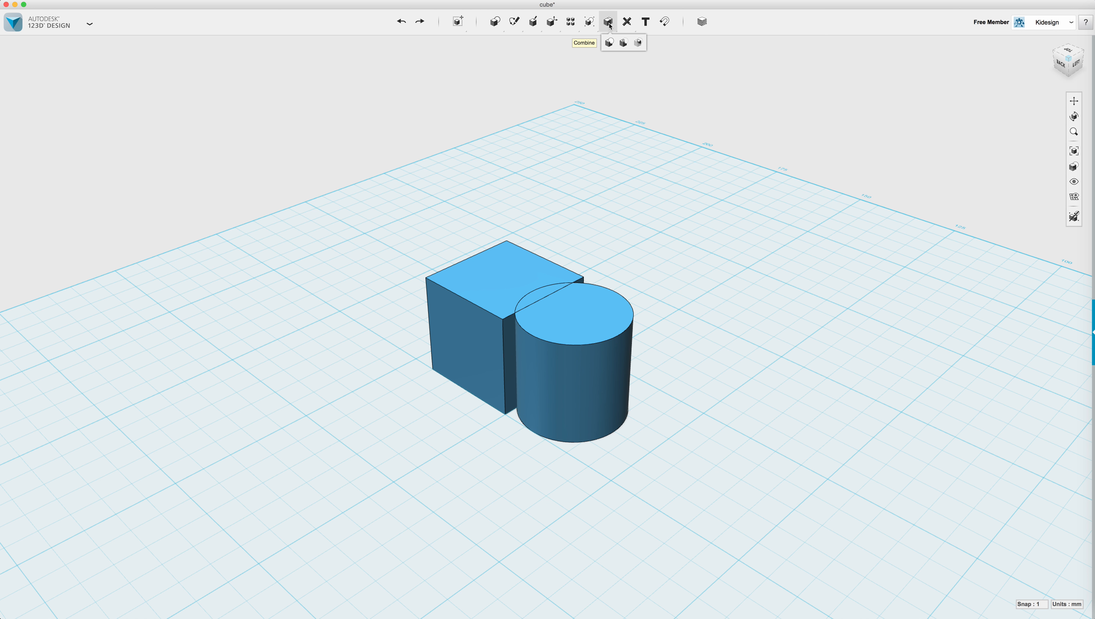
{"action": "left_click", "coordinate": [623, 43]}
{"action": "left_click", "coordinate": [497, 278]}
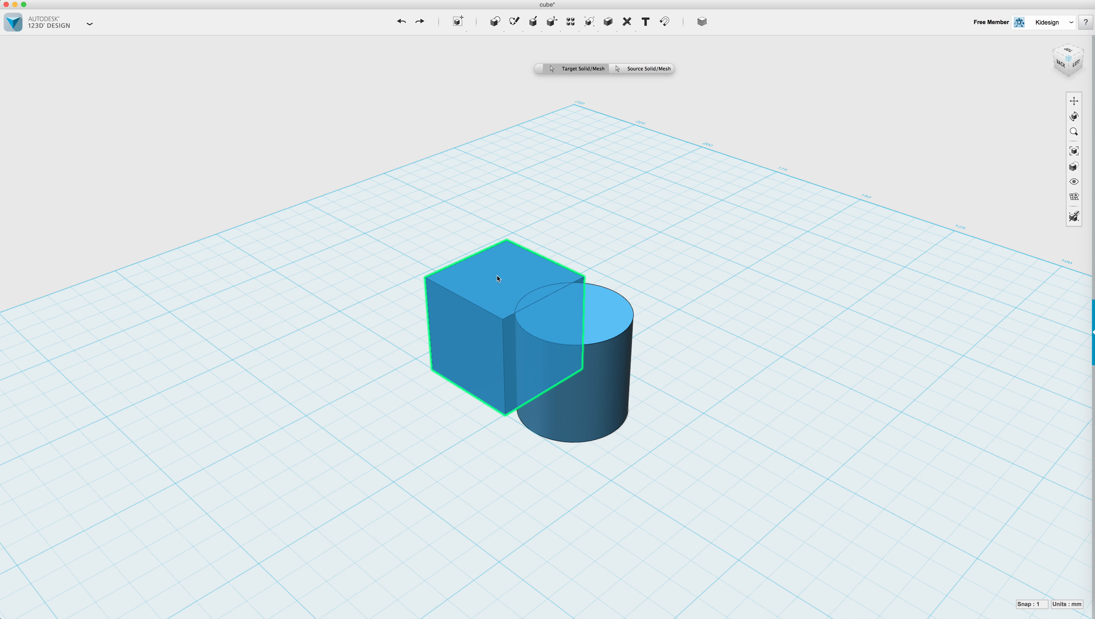
{"action": "left_click", "coordinate": [601, 306]}
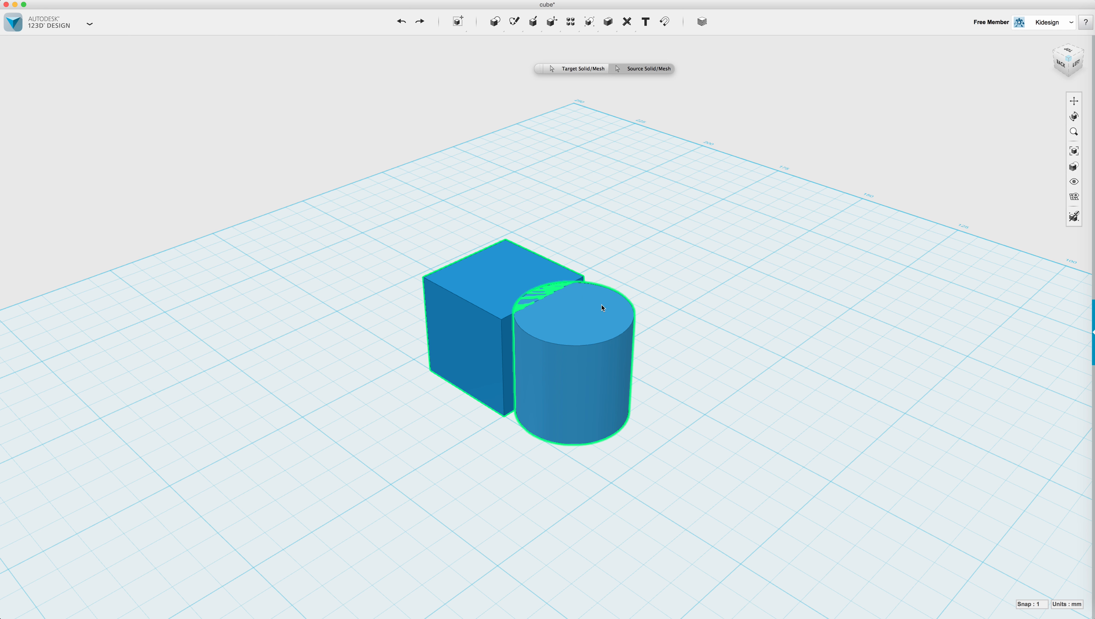
{"action": "key", "text": "Return"}
{"action": "right_click_drag", "start_coordinate": [654, 319], "coordinate": [581, 391]}
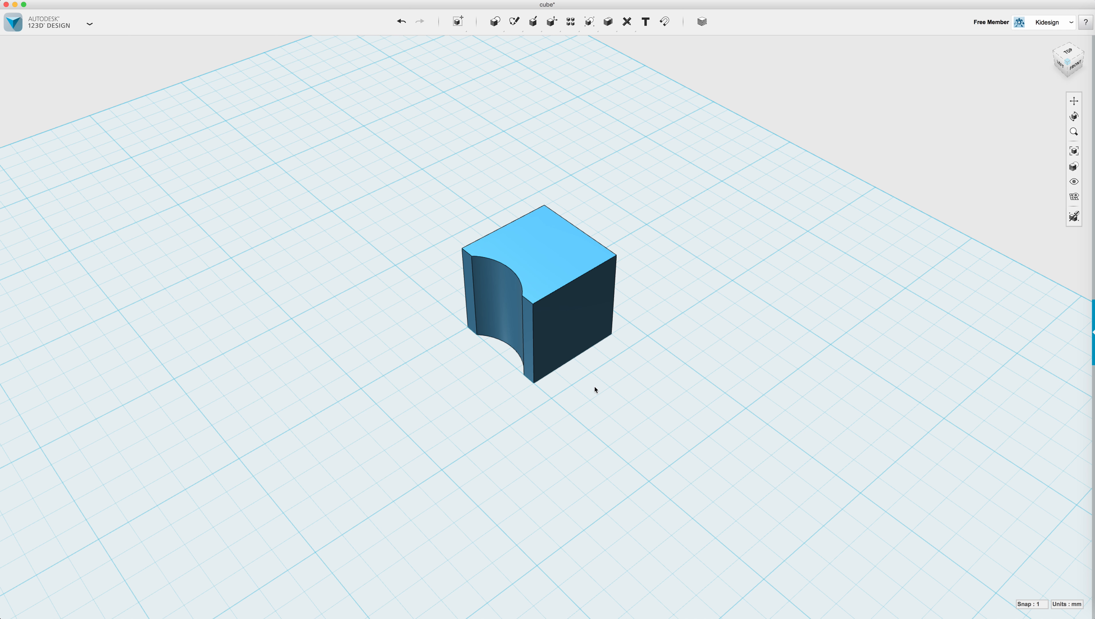
{"action": "key", "text": "super+z"}
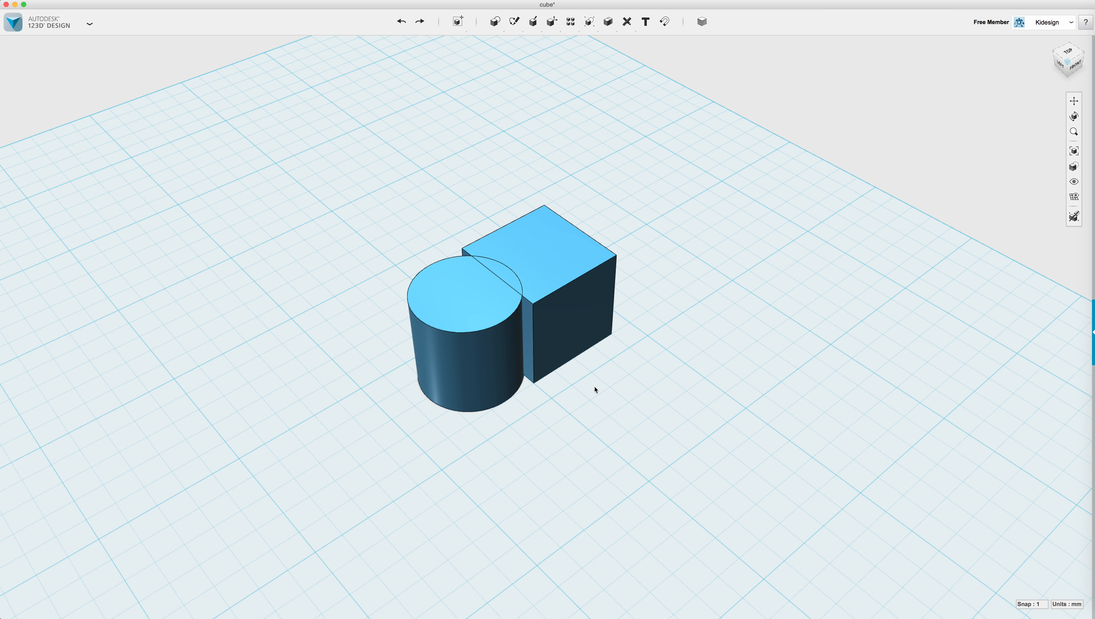
{"action": "mouse_move", "coordinate": [608, 23]}
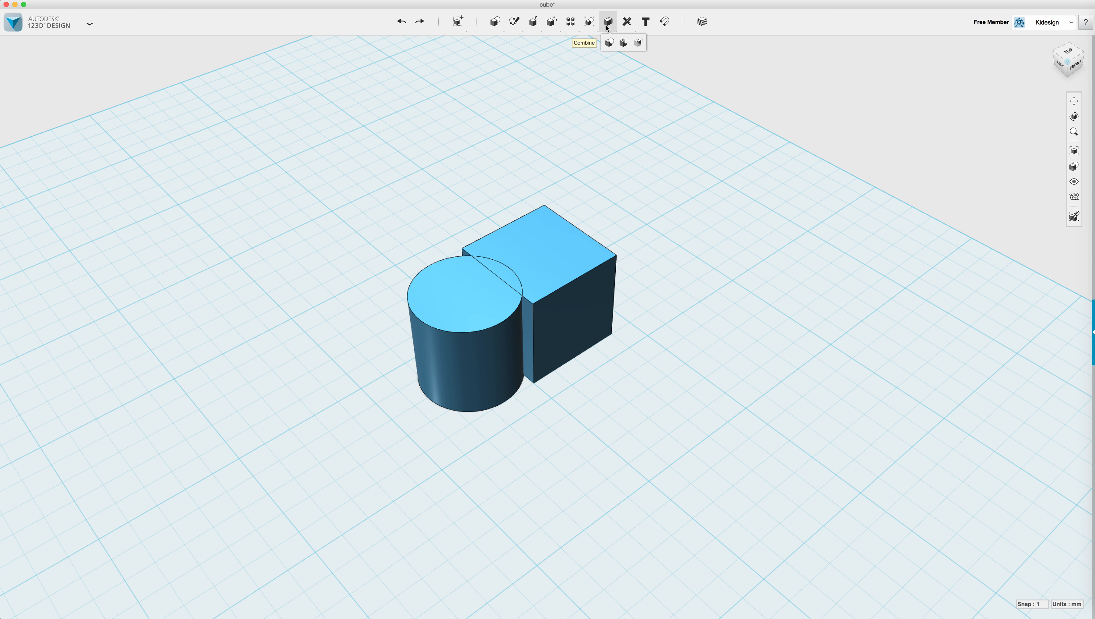
{"action": "left_click", "coordinate": [638, 43]}
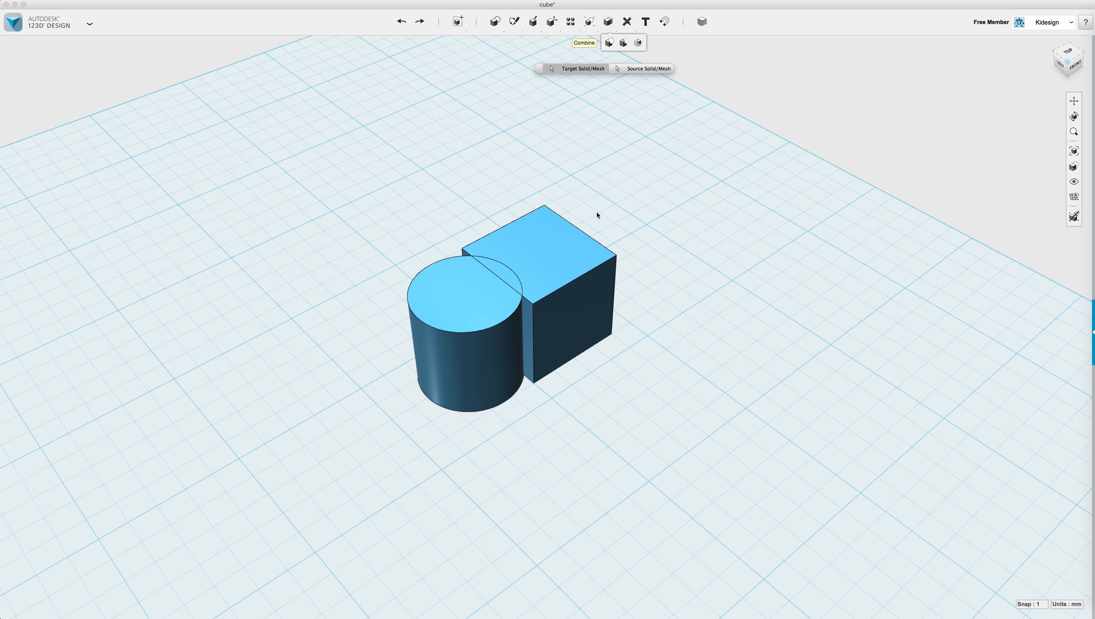
{"action": "left_click", "coordinate": [555, 242]}
{"action": "left_click", "coordinate": [430, 307]}
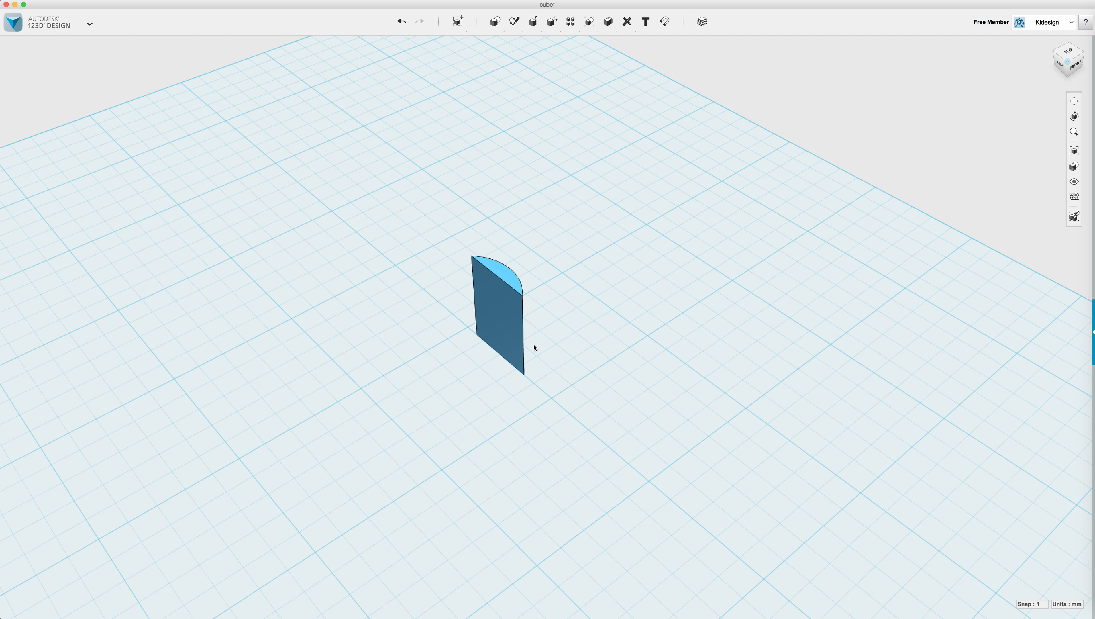
{"action": "right_click_drag", "start_coordinate": [557, 308], "coordinate": [711, 296]}
{"action": "key", "text": "super+z"}
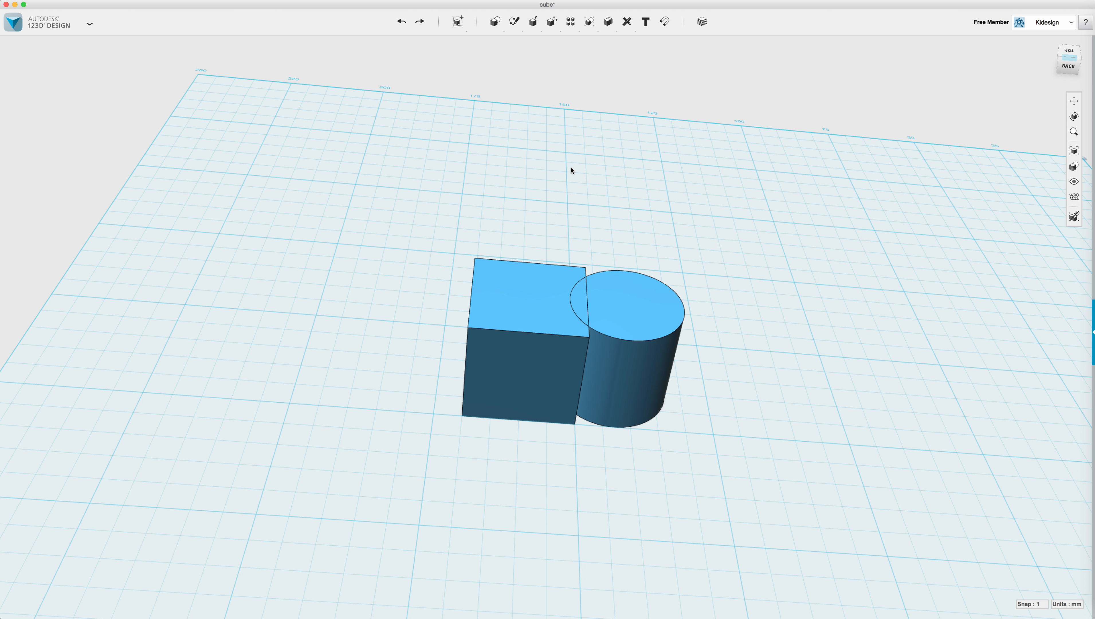
Copy the cube 23 mm to the left along X and select the new copy.
{"action": "mouse_move", "coordinate": [608, 24]}
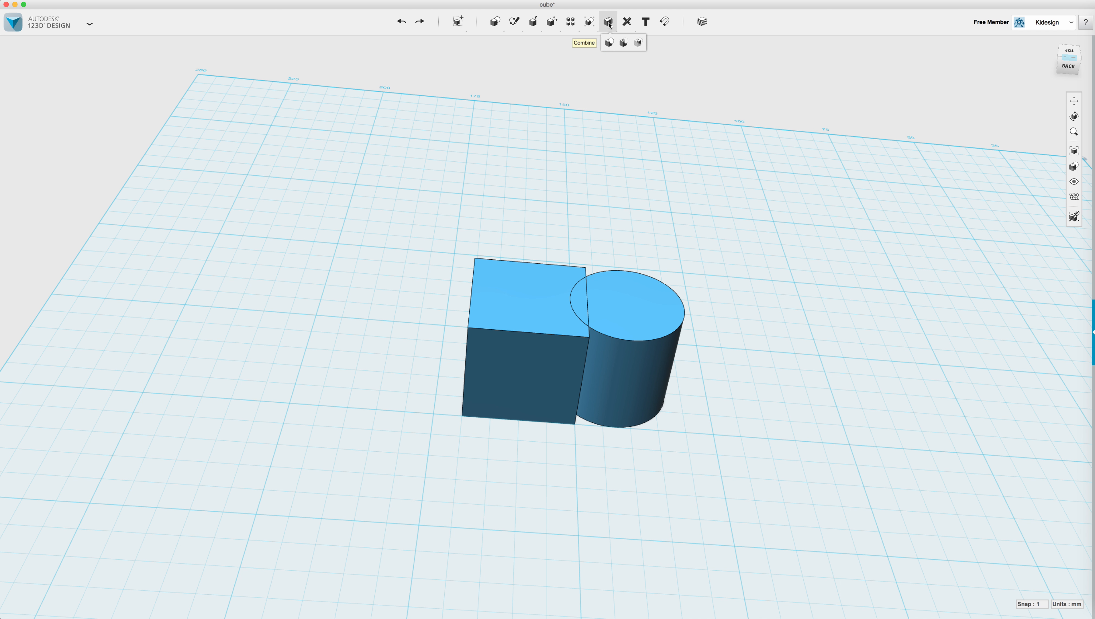
{"action": "mouse_move", "coordinate": [570, 23]}
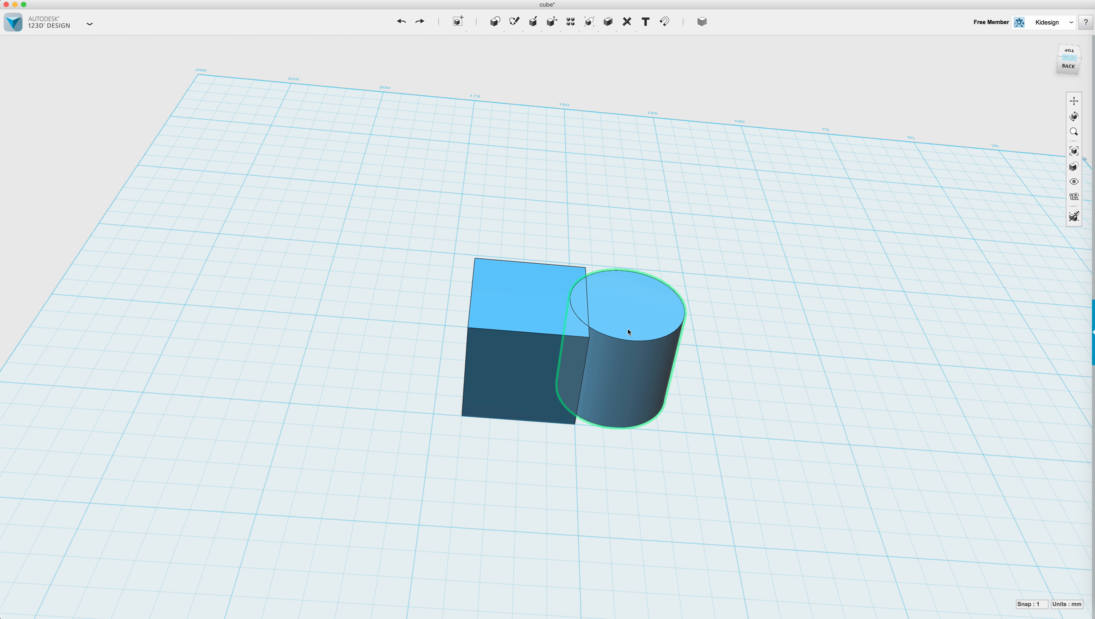
{"action": "left_click", "coordinate": [524, 311]}
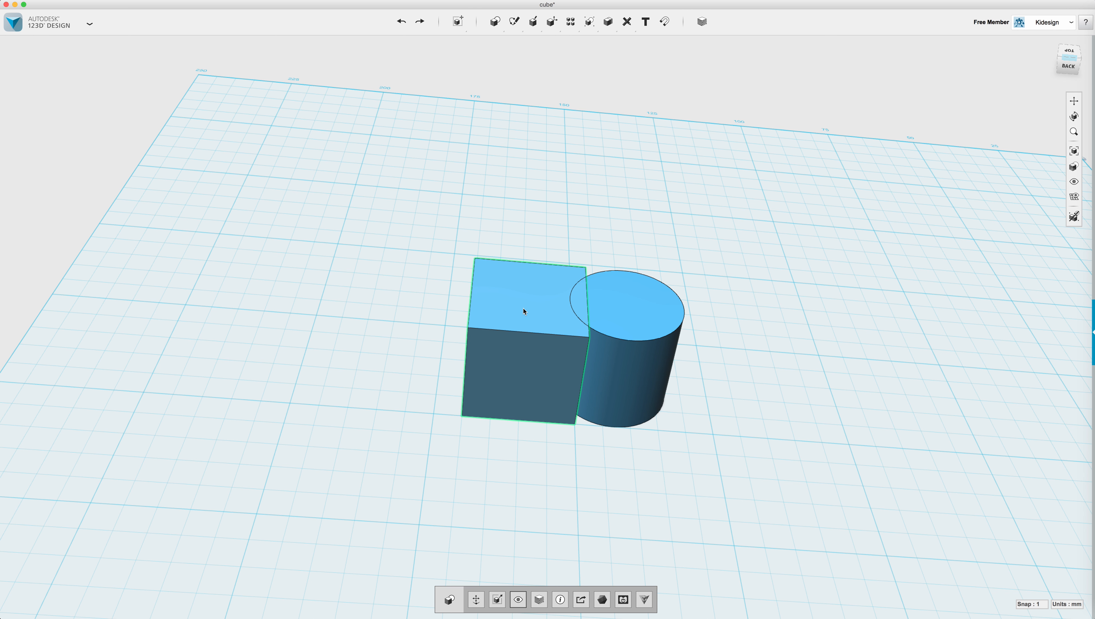
{"action": "key", "text": "super+t"}
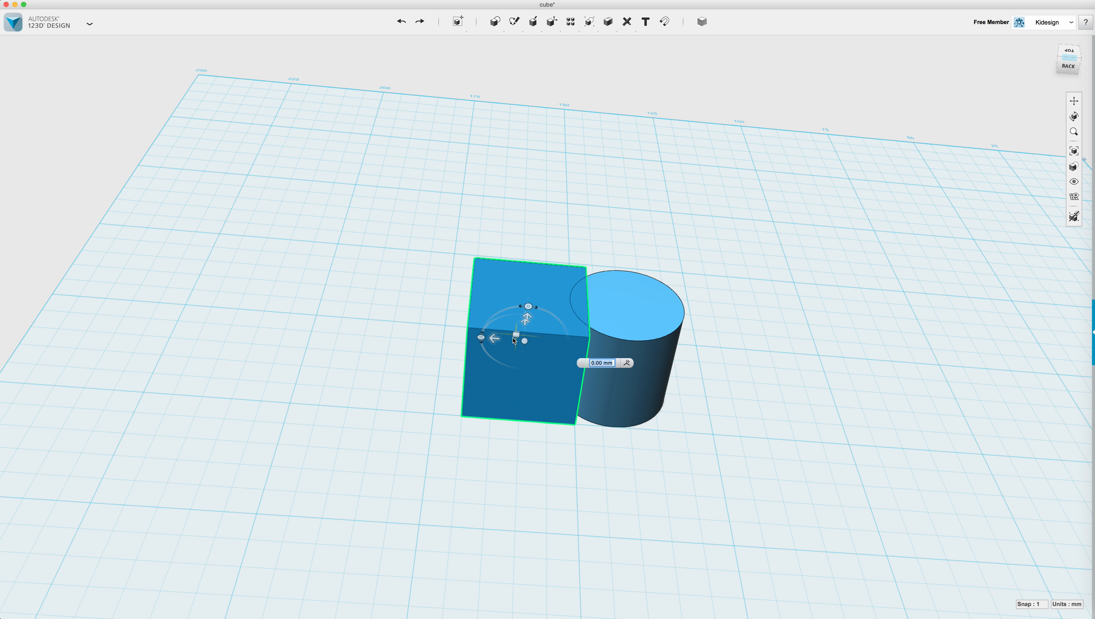
{"action": "left_click_drag", "start_coordinate": [489, 336], "coordinate": [365, 331], "text": "alt"}
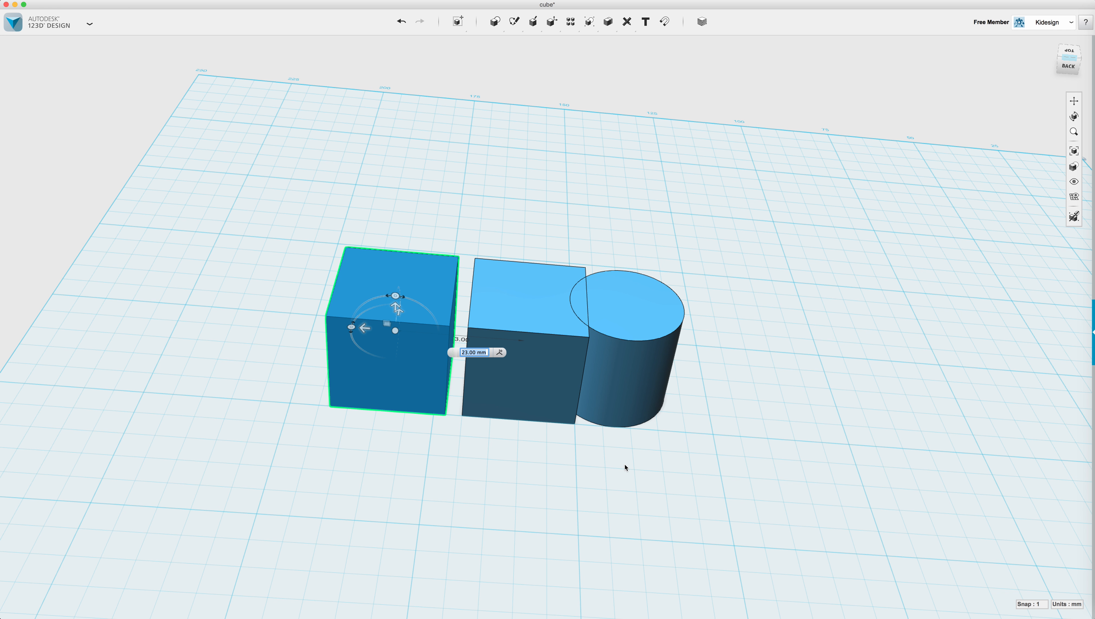
{"action": "left_click", "coordinate": [508, 469]}
{"action": "right_click_drag", "start_coordinate": [508, 469], "coordinate": [542, 529]}
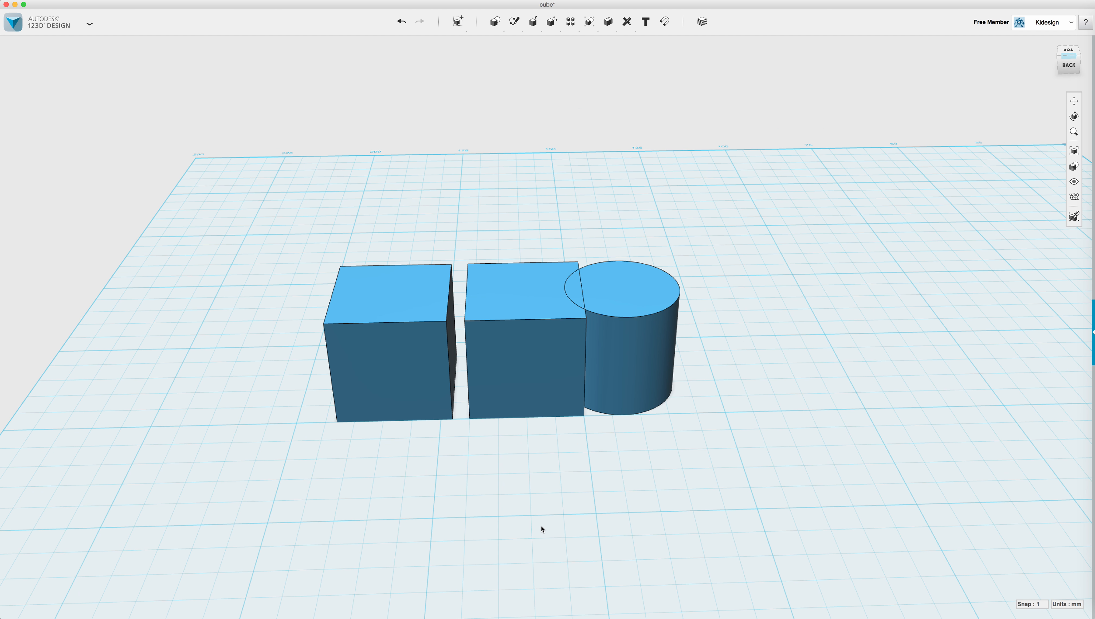
{"action": "left_click", "coordinate": [423, 347]}
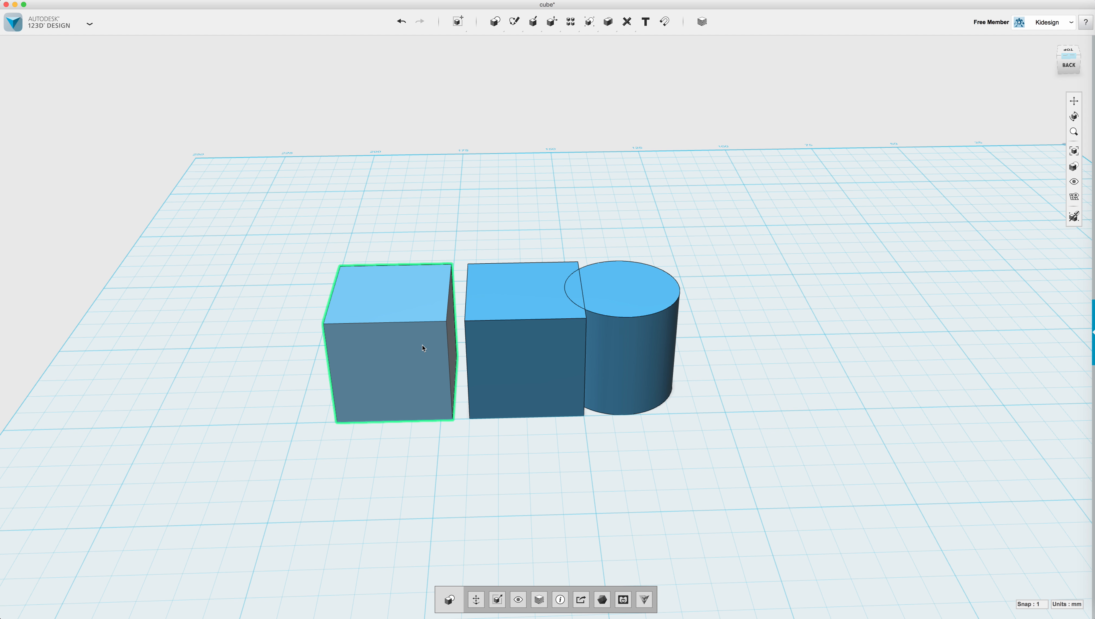
Undo the cube copy, then Press Pull the original cube's top face up 7 mm.
{"action": "key", "text": "super+z"}
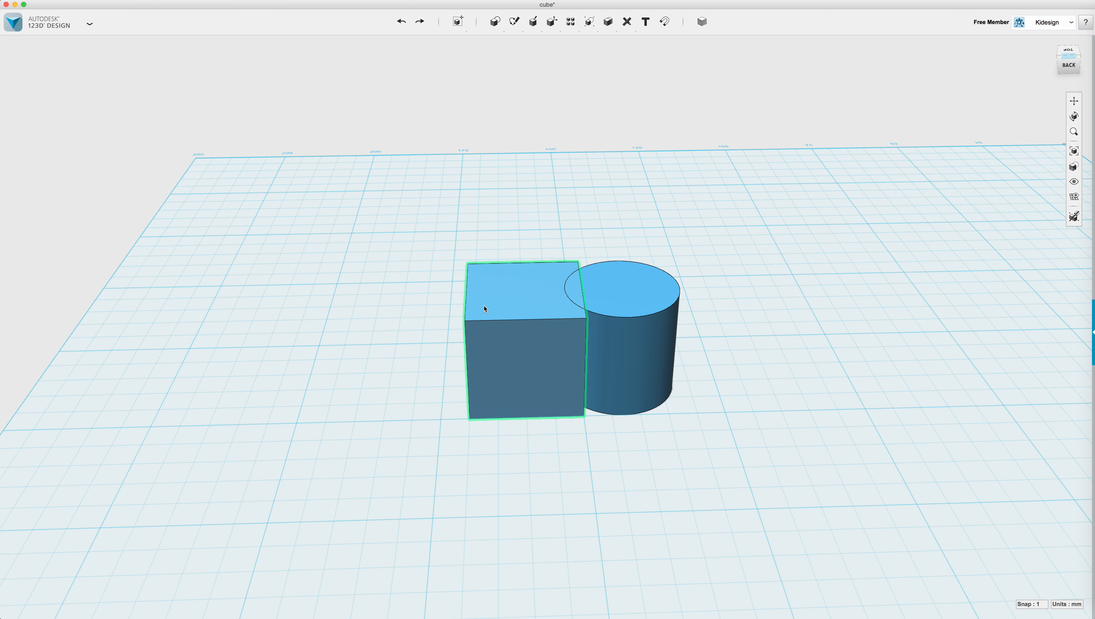
{"action": "mouse_move", "coordinate": [536, 23]}
{"action": "mouse_move", "coordinate": [494, 23]}
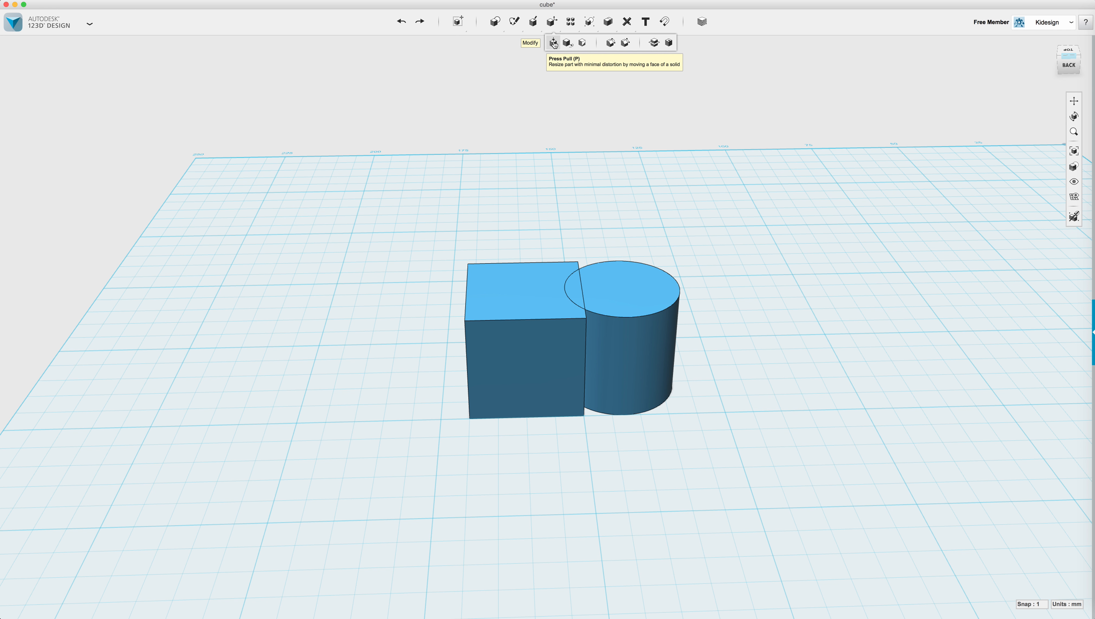
{"action": "left_click", "coordinate": [599, 240]}
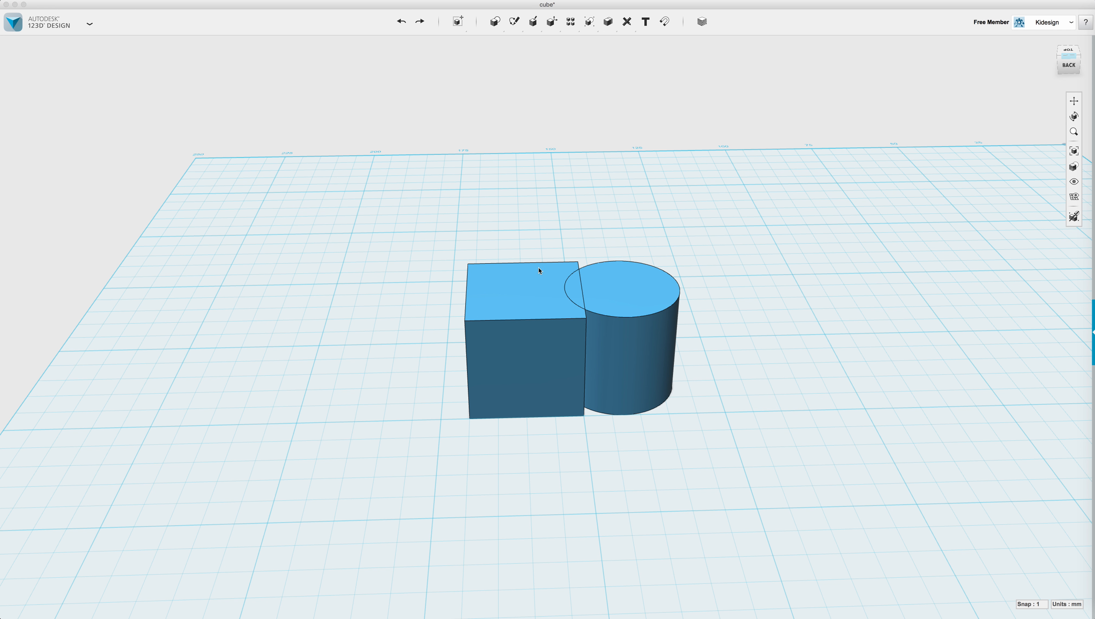
{"action": "left_click", "coordinate": [526, 291]}
{"action": "left_click_drag", "start_coordinate": [525, 279], "coordinate": [525, 259]}
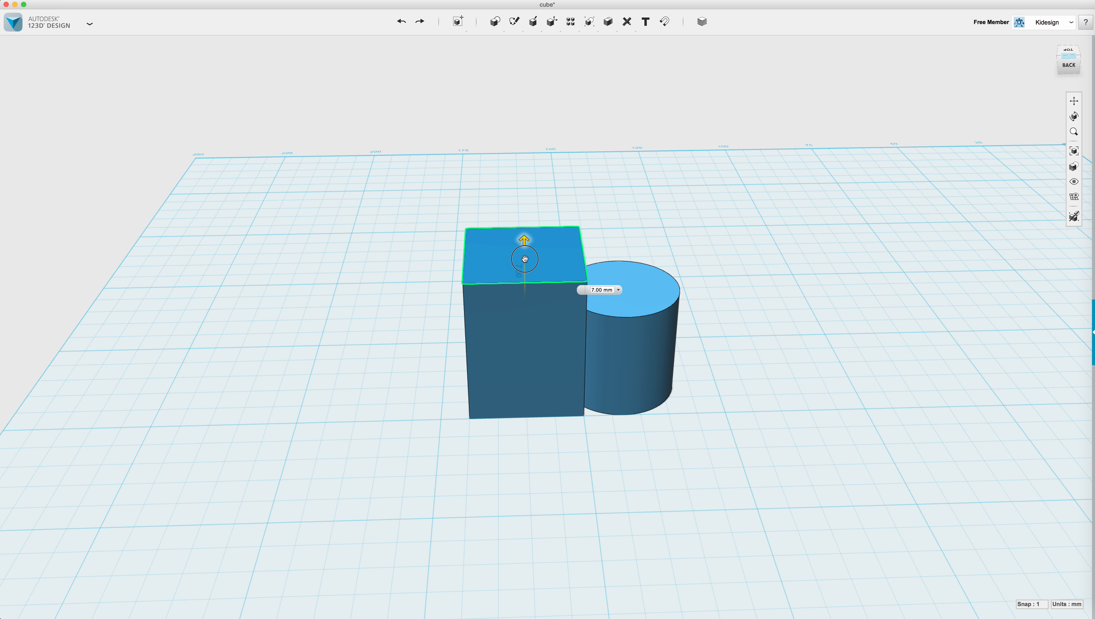
{"action": "left_click", "coordinate": [728, 357]}
{"action": "right_click_drag", "start_coordinate": [729, 357], "coordinate": [716, 362]}
Delete the cube and cylinder together, then undo to bring both back.
{"action": "left_click", "coordinate": [560, 297]}
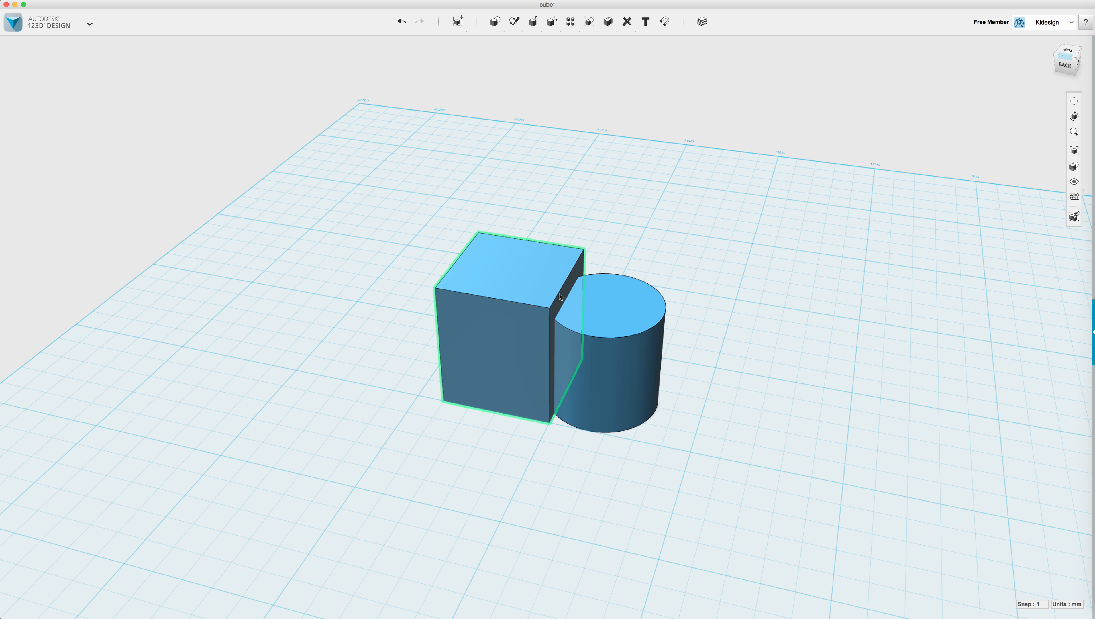
{"action": "left_click_drag", "start_coordinate": [402, 192], "coordinate": [742, 475]}
{"action": "key", "text": "Delete"}
{"action": "key", "text": "super+z"}
Save the design To My Projects online.
{"action": "left_click", "coordinate": [89, 23]}
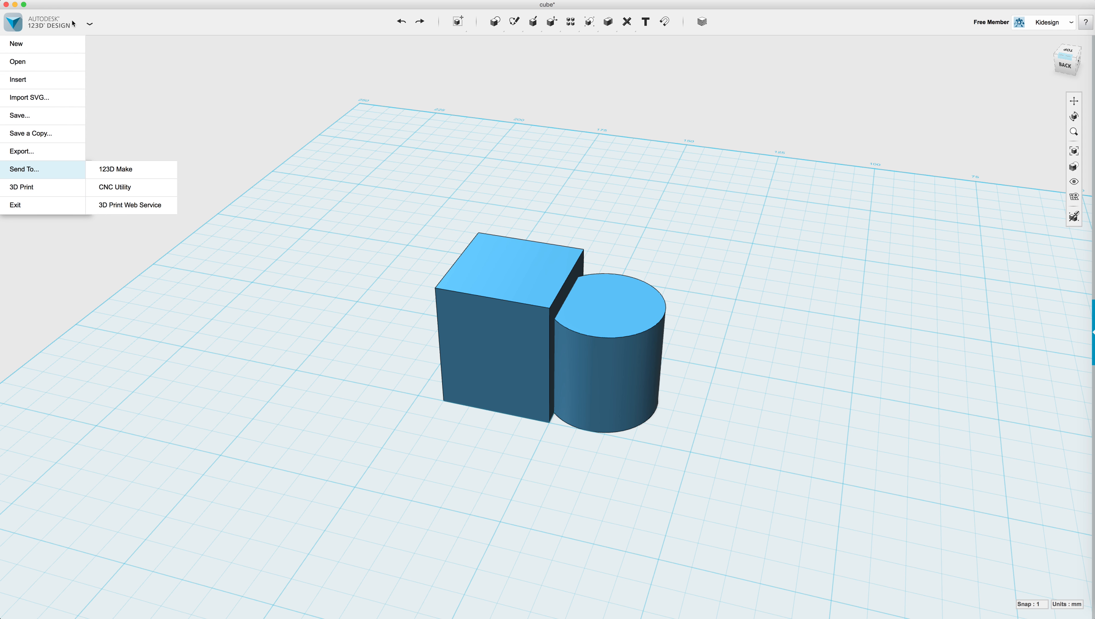
{"action": "mouse_move", "coordinate": [55, 120]}
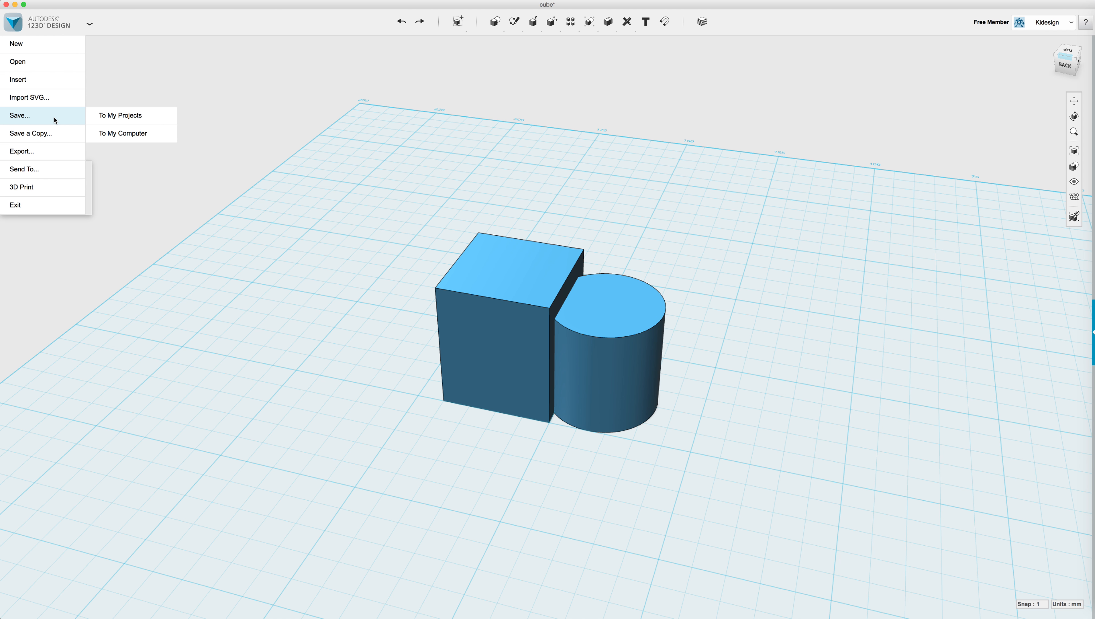
{"action": "left_click", "coordinate": [147, 117]}
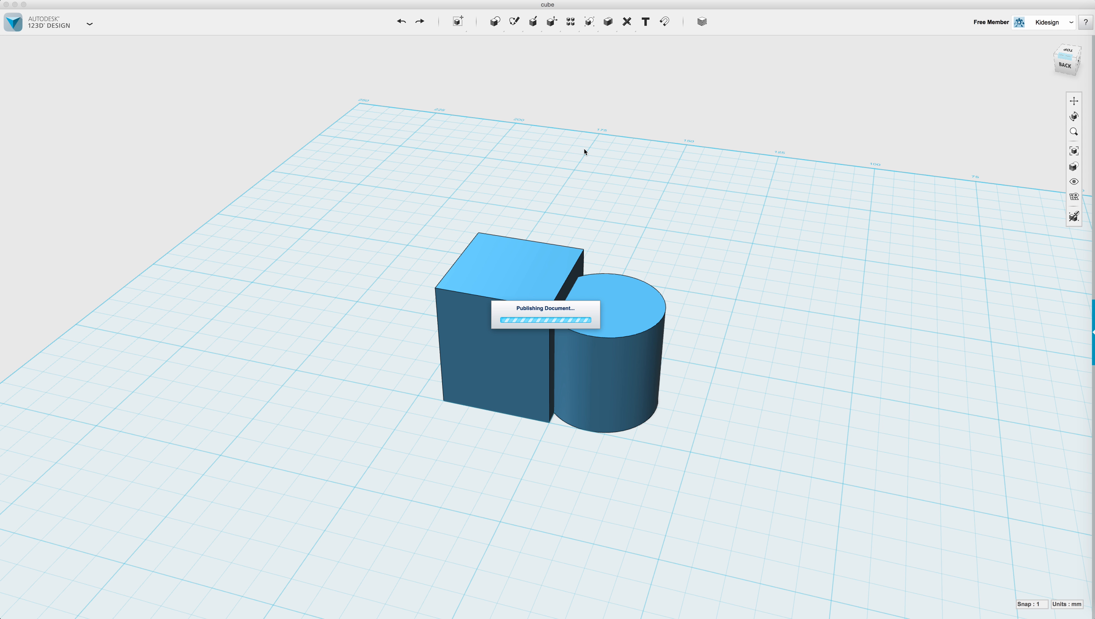
Start Save a Copy to My Projects, then cancel it.
{"action": "left_click", "coordinate": [90, 23]}
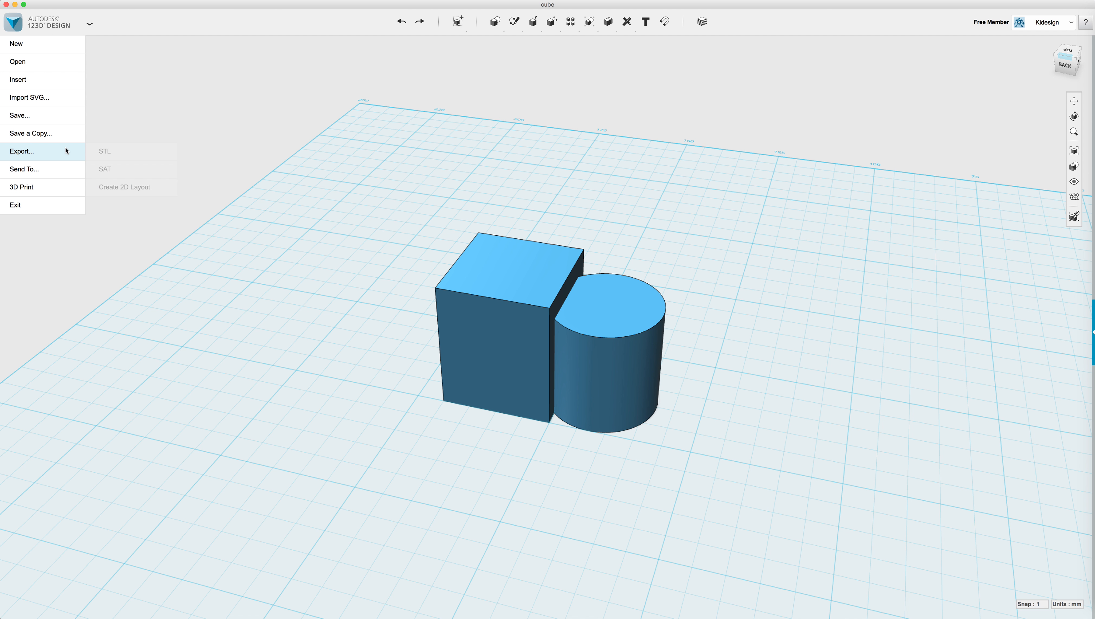
{"action": "mouse_move", "coordinate": [54, 135]}
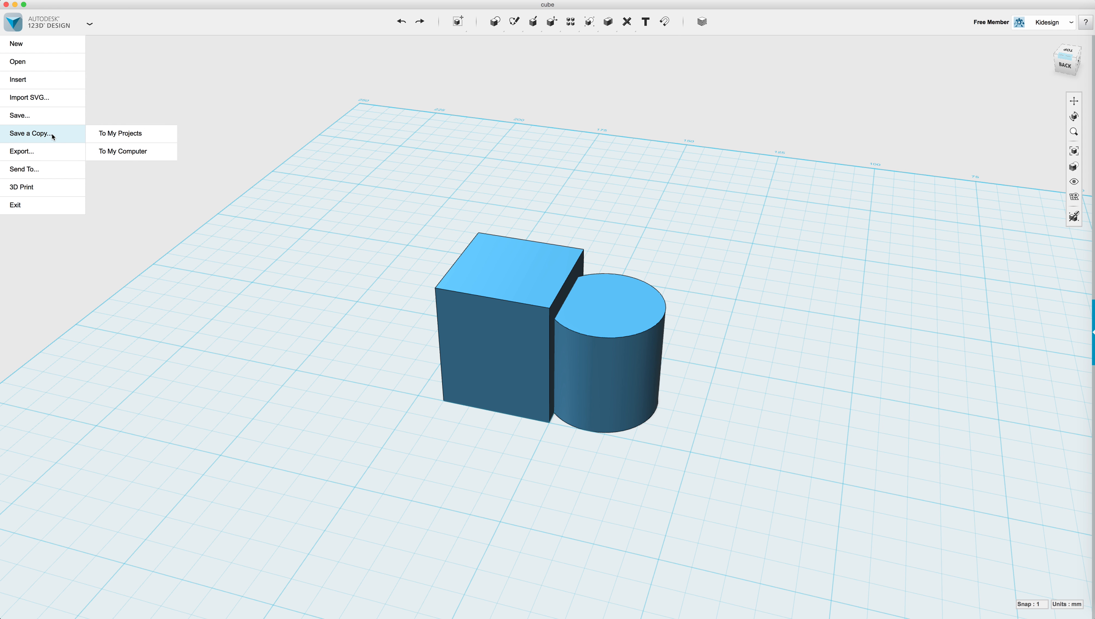
{"action": "left_click", "coordinate": [110, 133]}
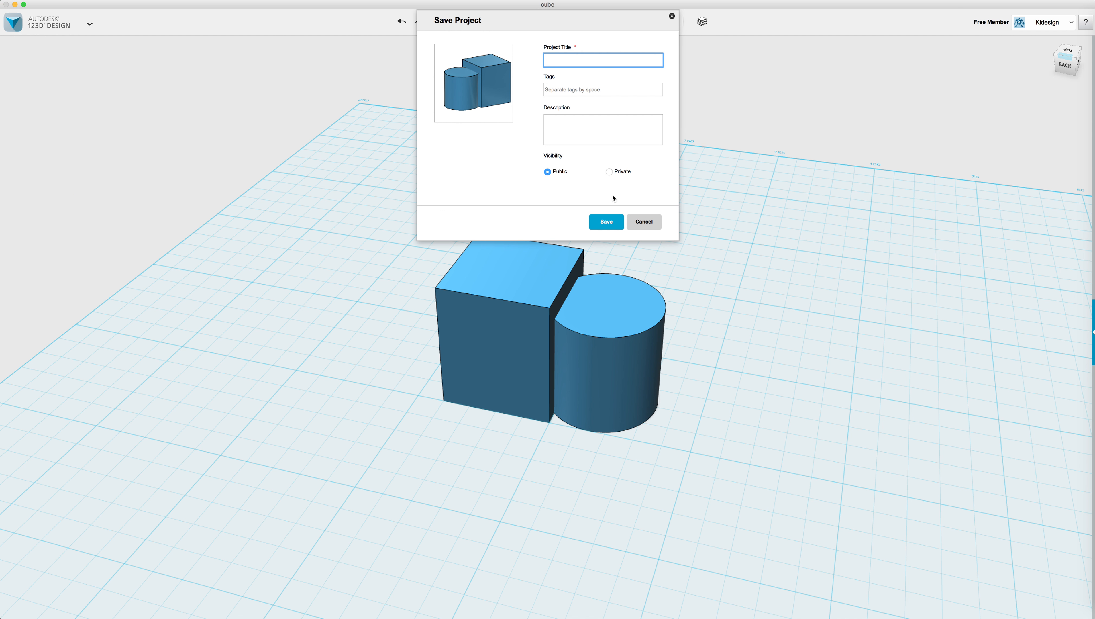
{"action": "left_click", "coordinate": [645, 221]}
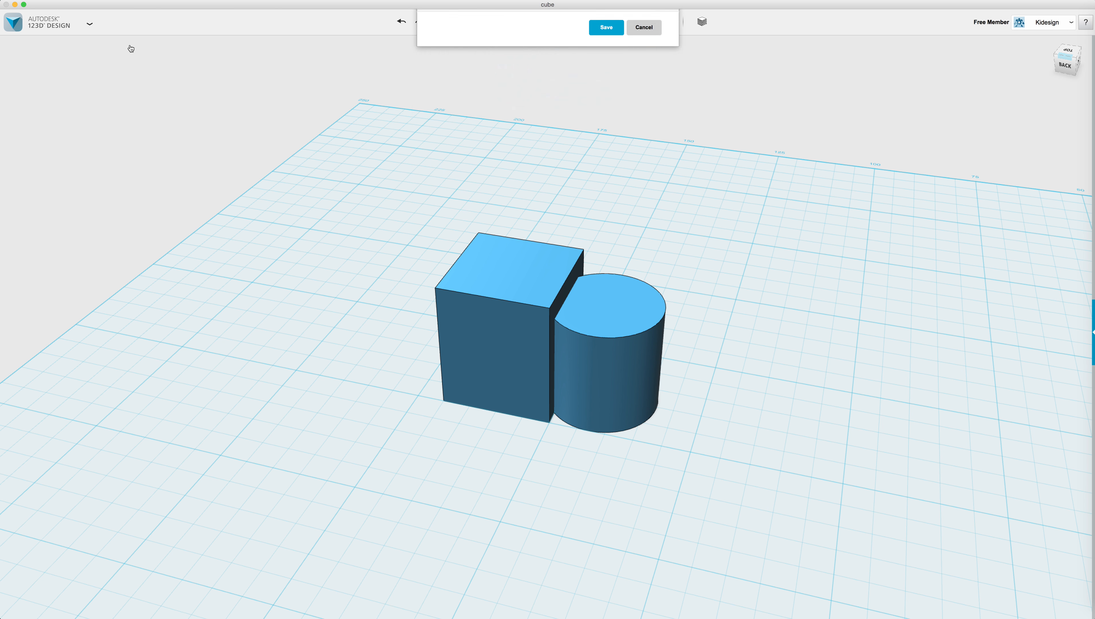
{"action": "left_click", "coordinate": [90, 24]}
Export as STL with Combine Objects ticked, then cancel the Save As dialog.
{"action": "mouse_move", "coordinate": [63, 152]}
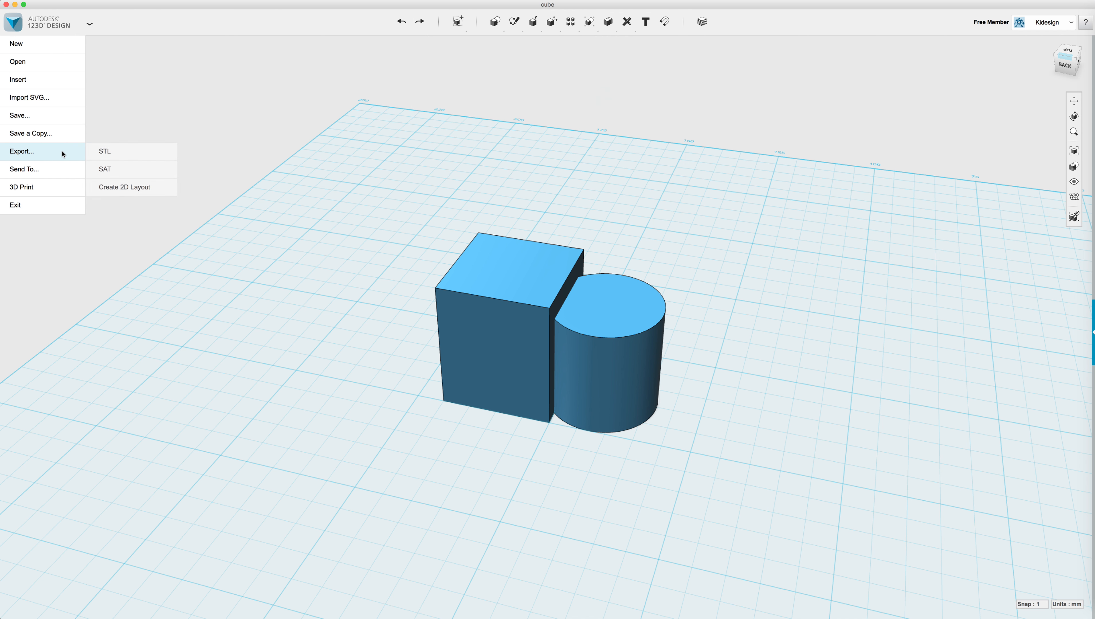
{"action": "left_click", "coordinate": [131, 152]}
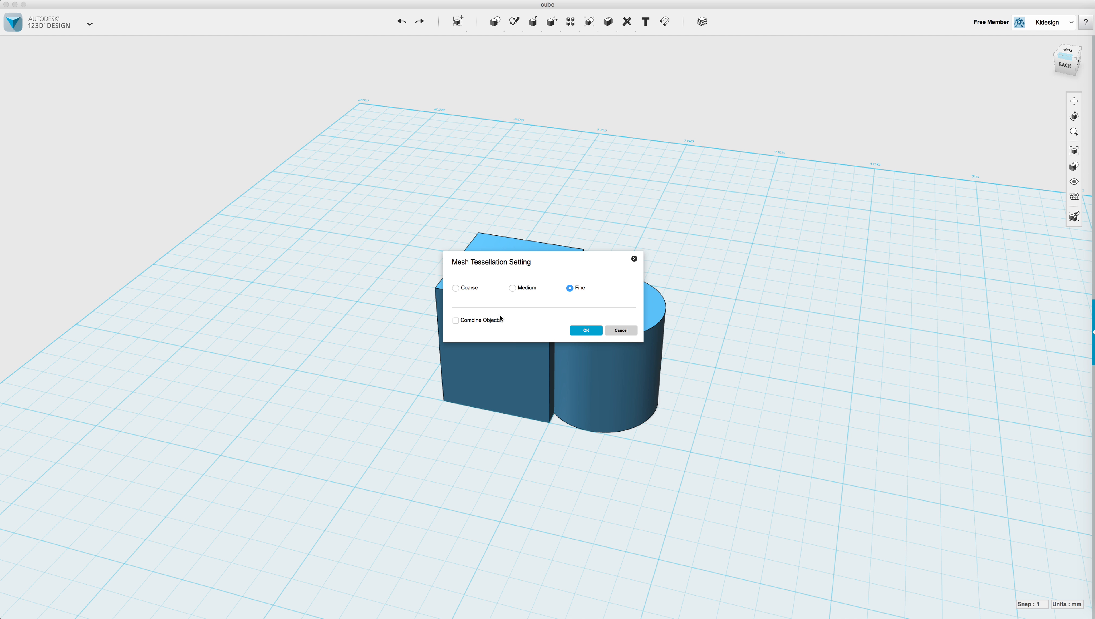
{"action": "left_click", "coordinate": [460, 321]}
{"action": "left_click", "coordinate": [583, 331]}
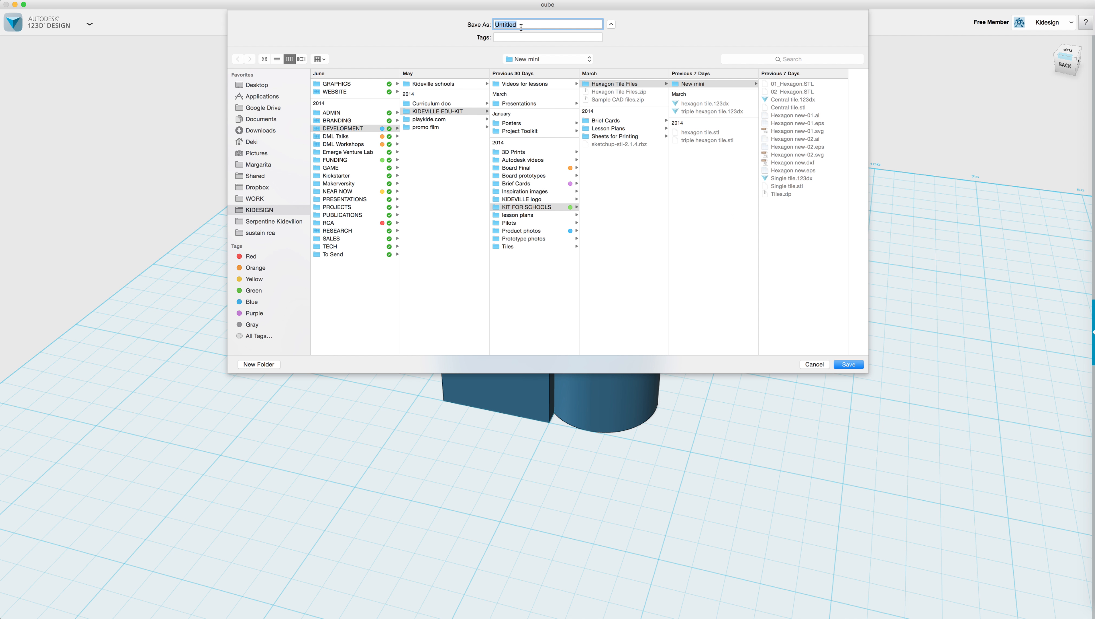
{"action": "left_click", "coordinate": [814, 364]}
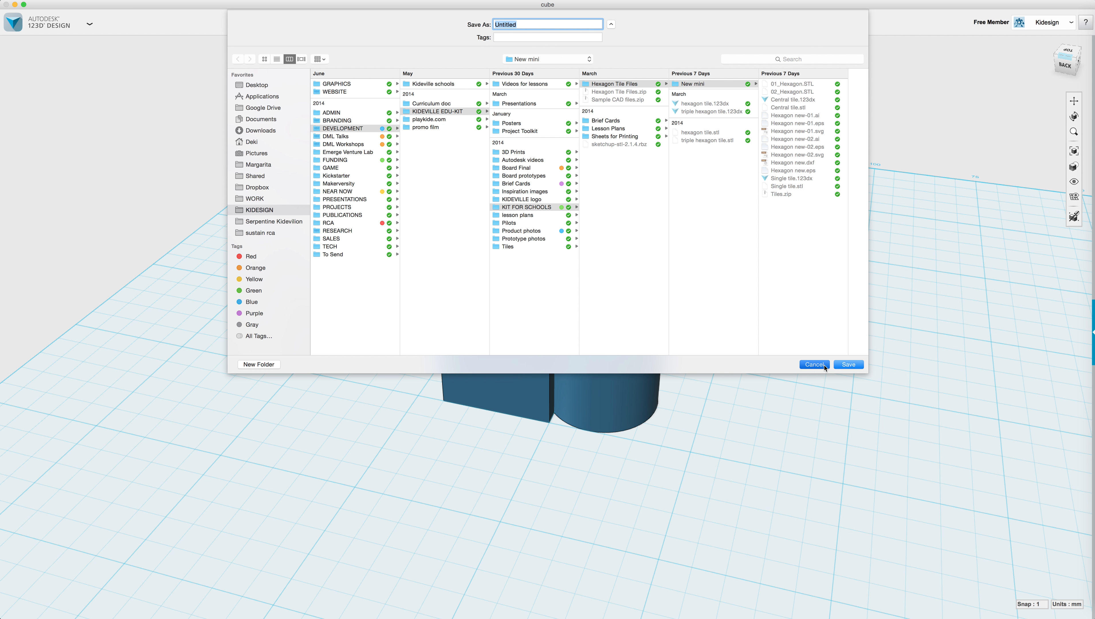